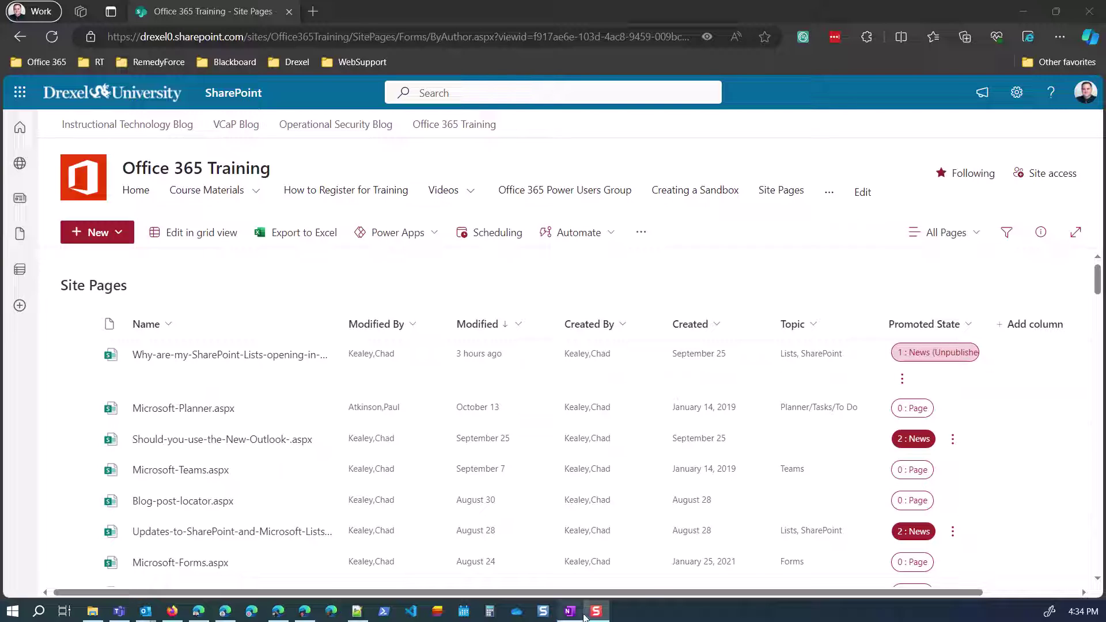
Inspect the Topic column's settings and close them without saving changes.
mouse_move(584, 615)
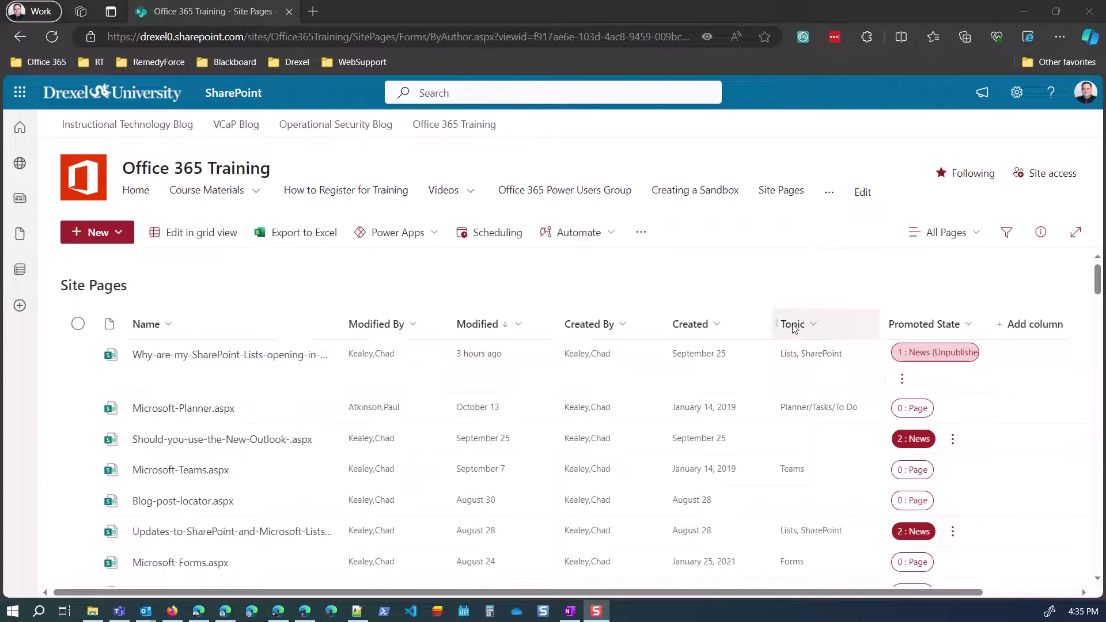
click(814, 326)
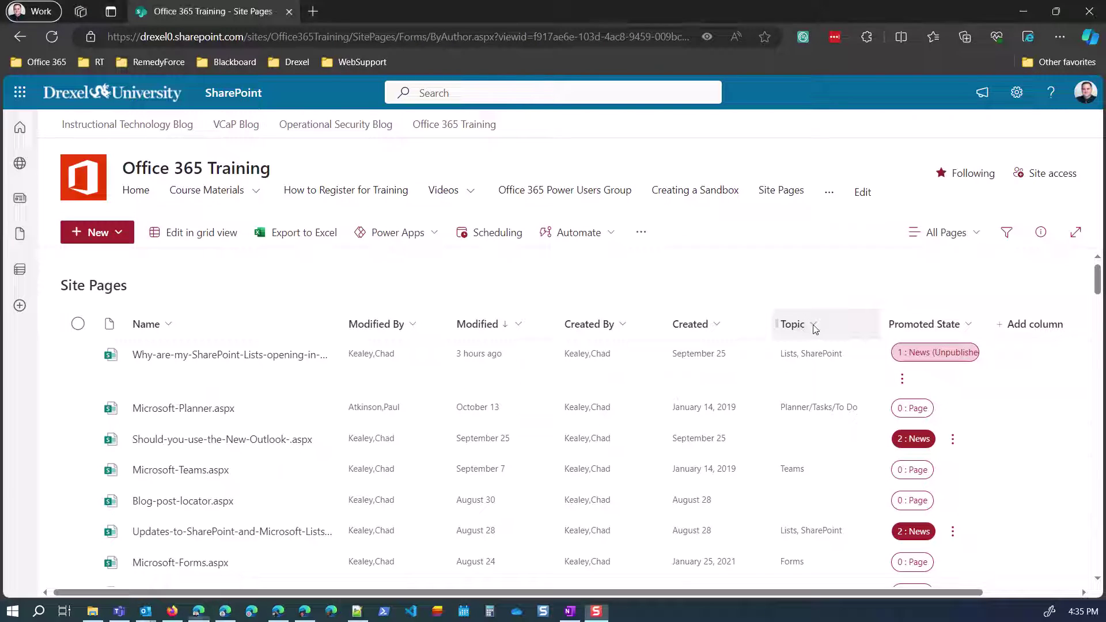
mouse_move(832, 379)
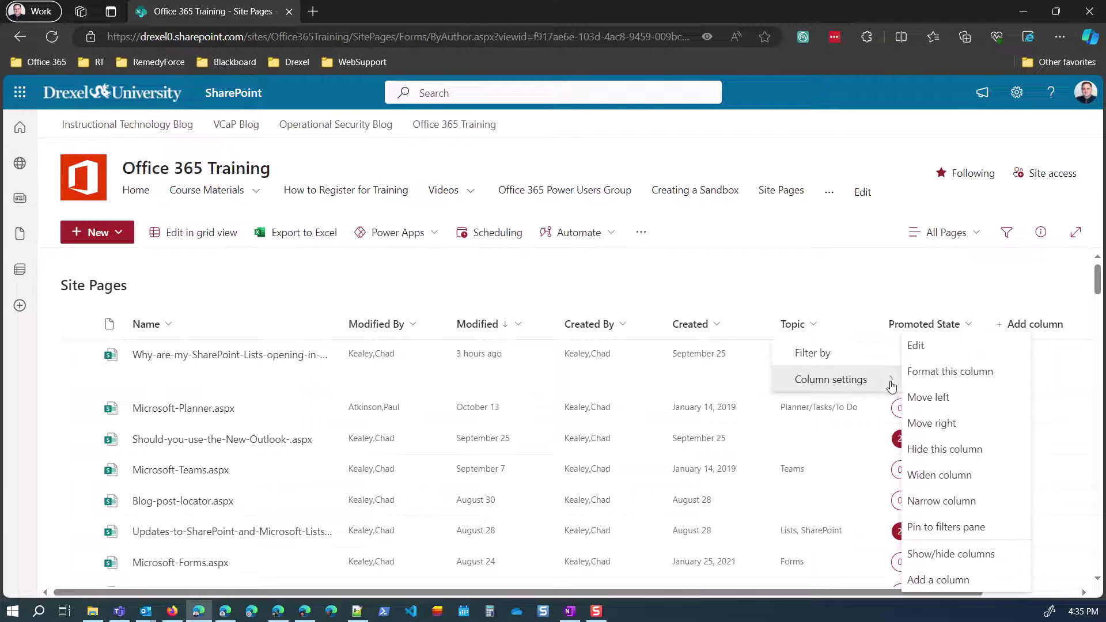
click(918, 348)
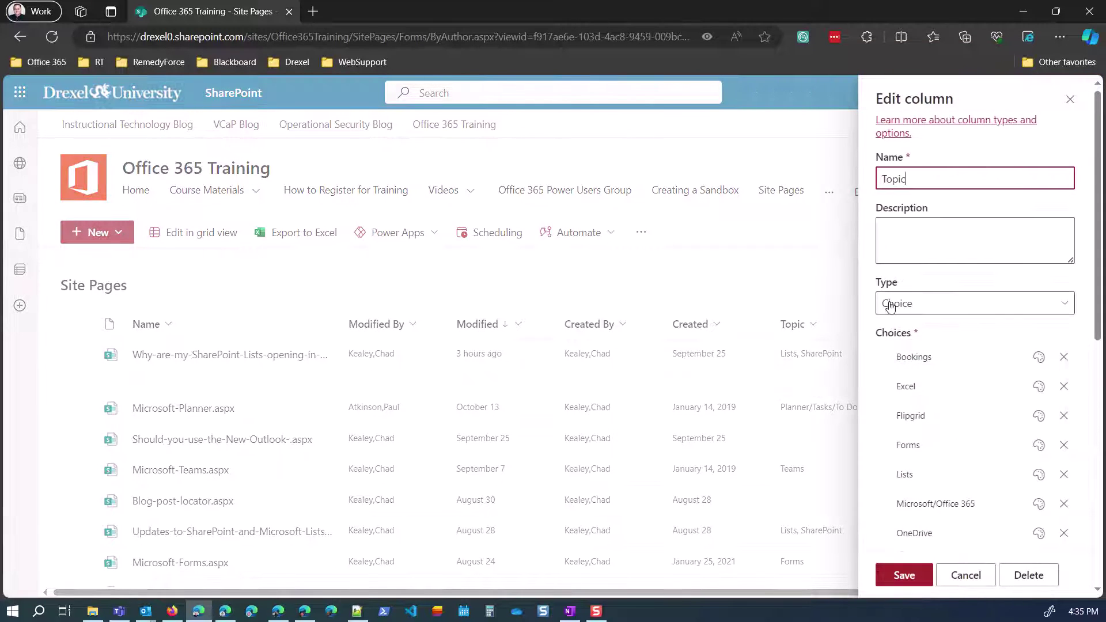
scroll(910, 362, down, 1)
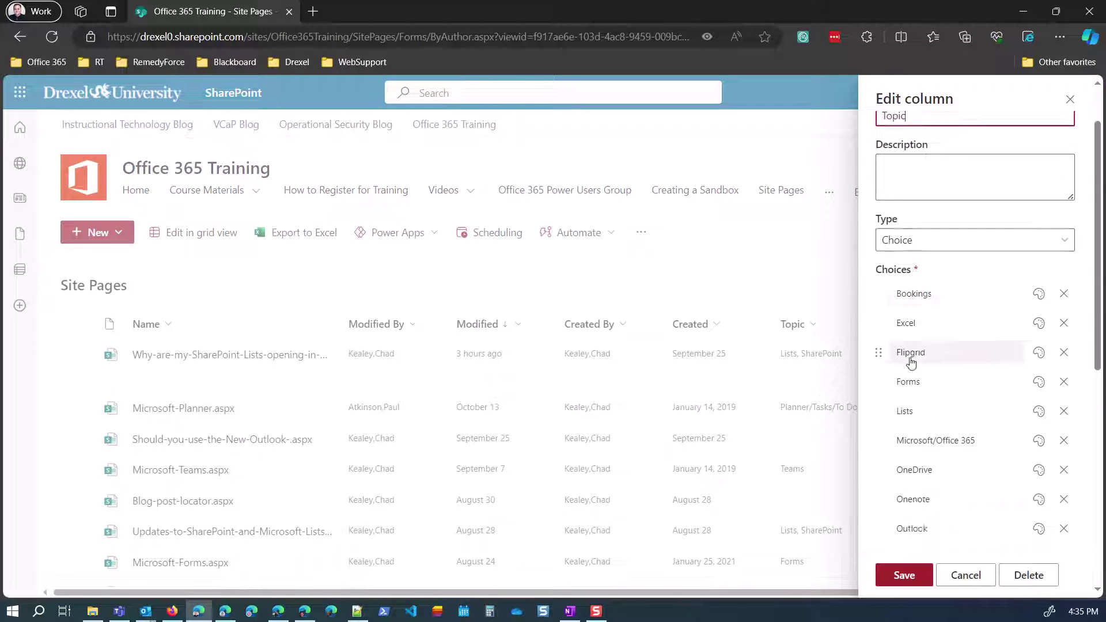
scroll(911, 362, down, 6)
scroll(909, 355, up, 3)
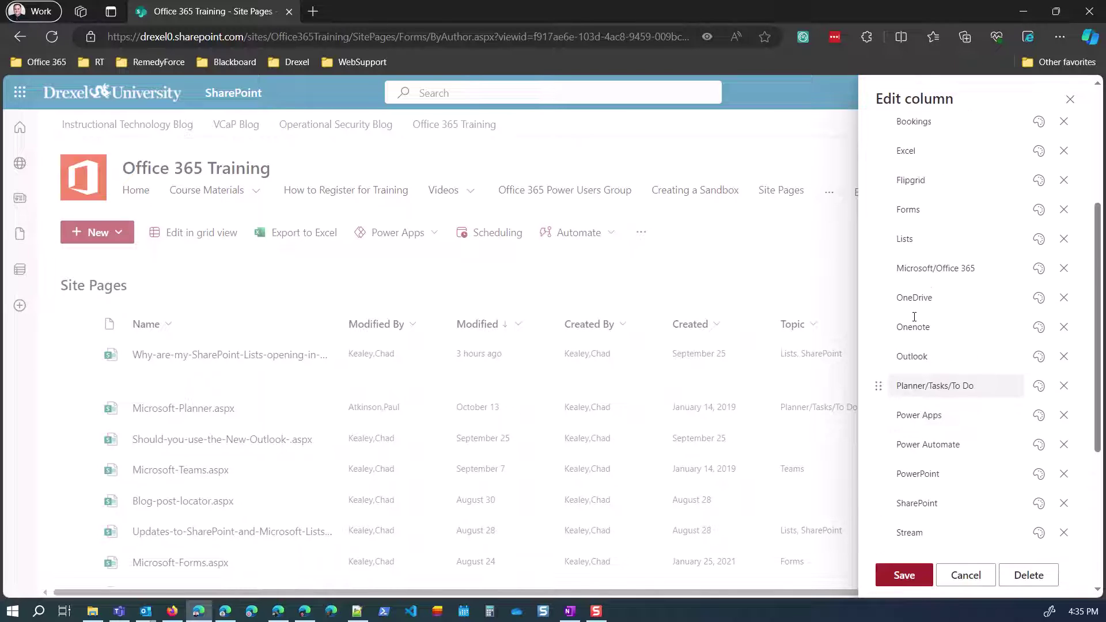
scroll(914, 316, down, 4)
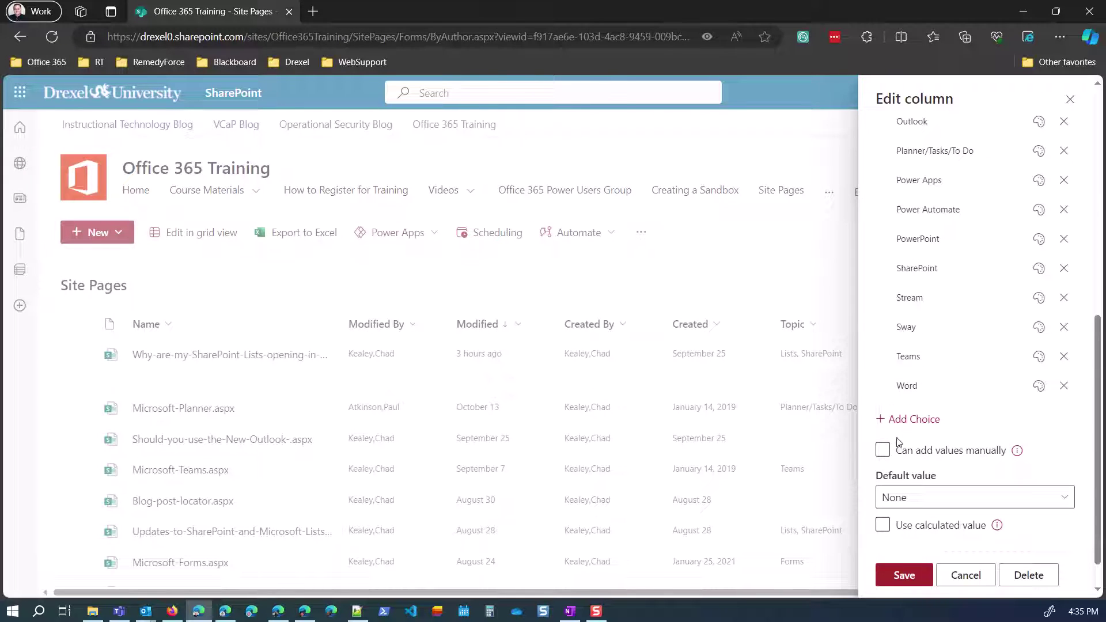
scroll(898, 443, down, 1)
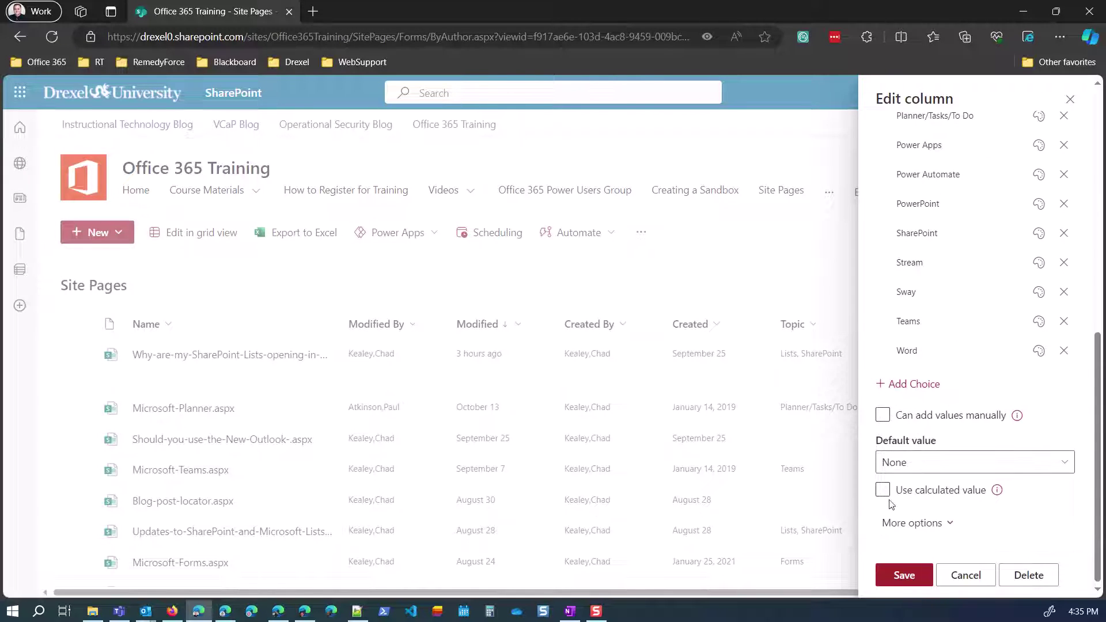
click(912, 523)
scroll(904, 490, down, 4)
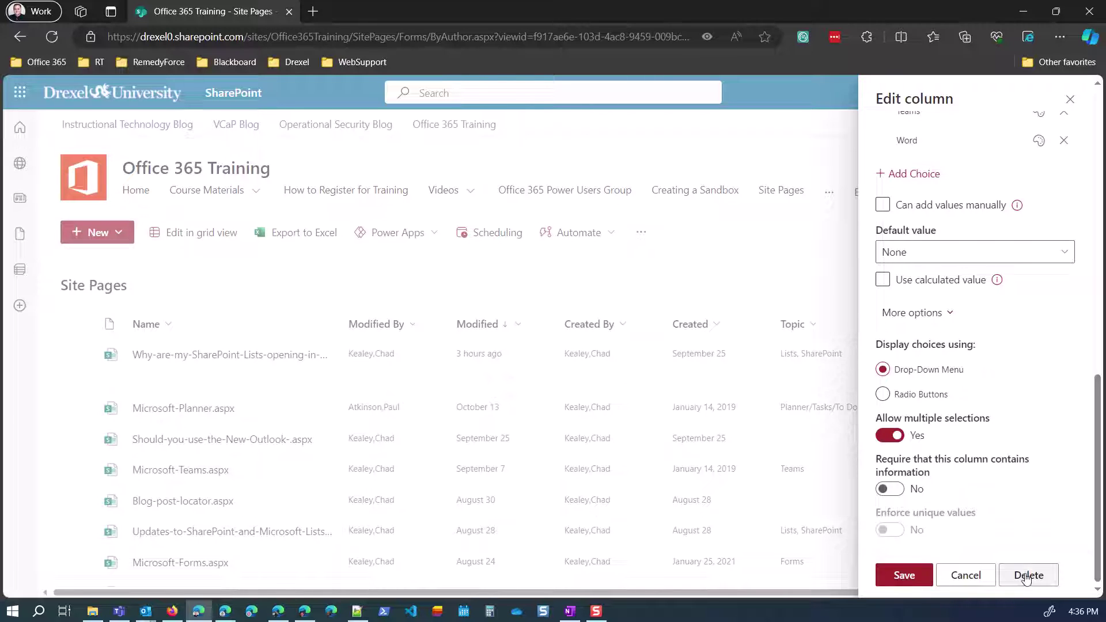
click(965, 575)
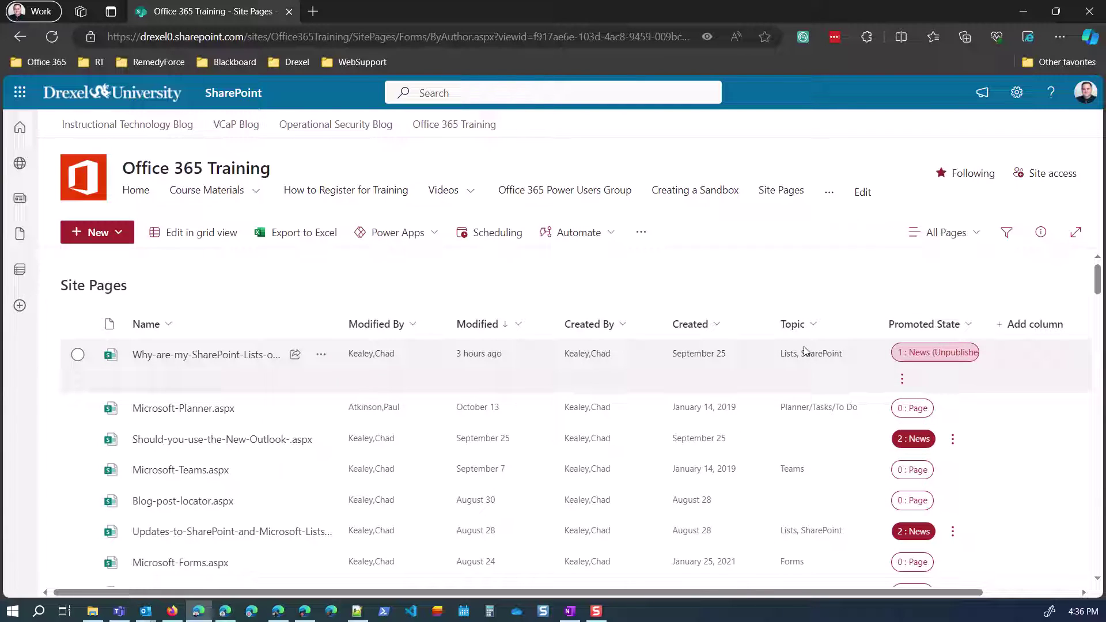
Filter the Site Pages list by Topic to show only SharePoint pages.
click(813, 328)
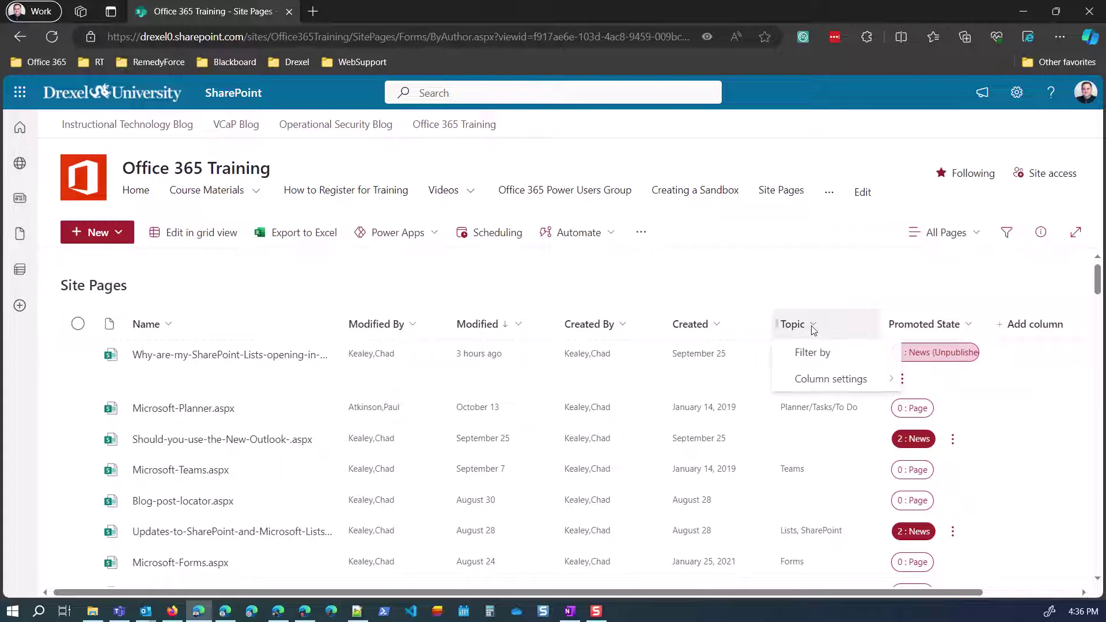
click(806, 356)
click(929, 237)
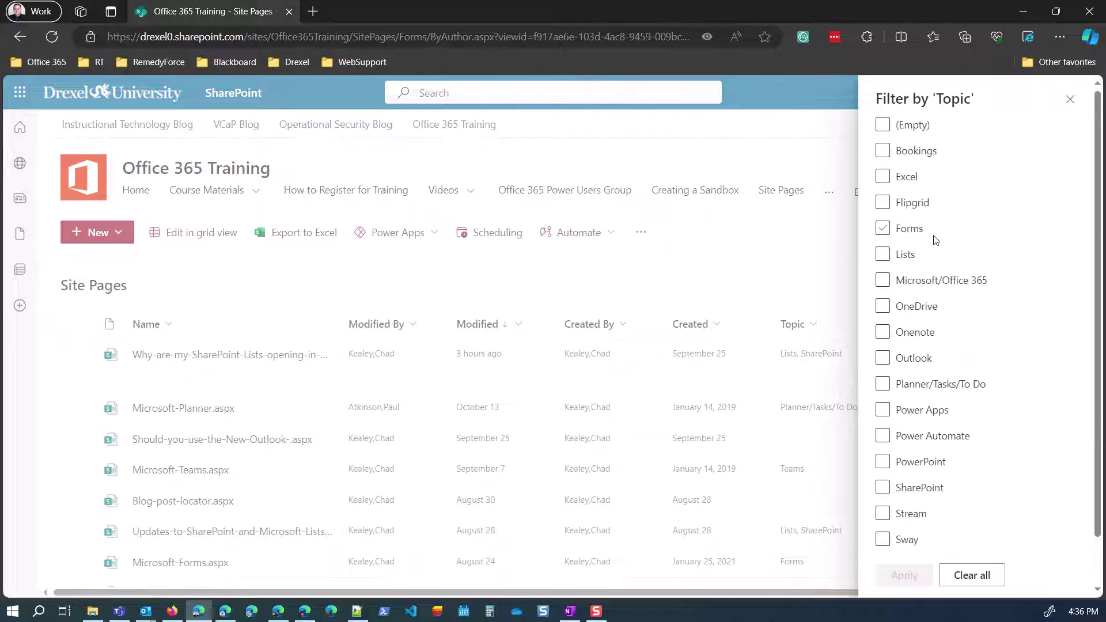
click(882, 487)
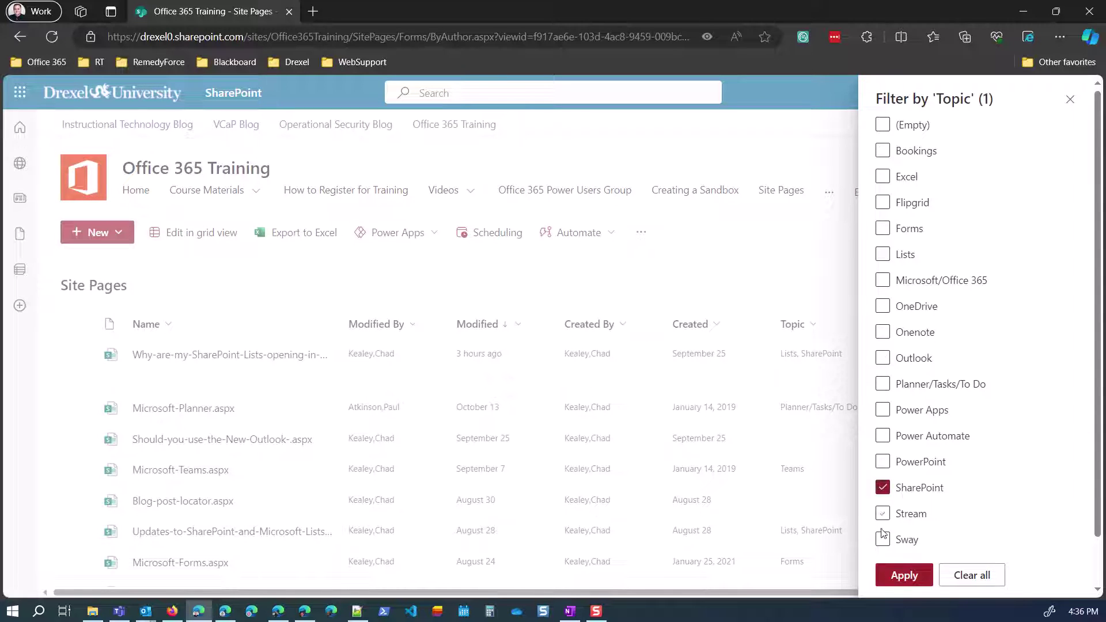
click(894, 577)
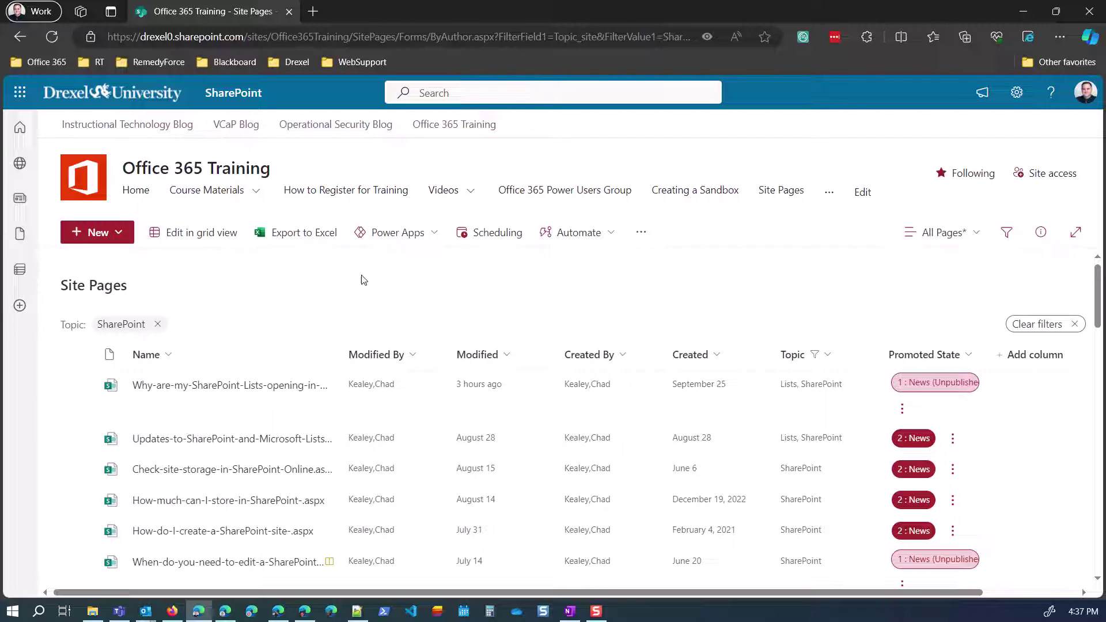
Create a new site page titled 'SharePoint News'.
click(95, 242)
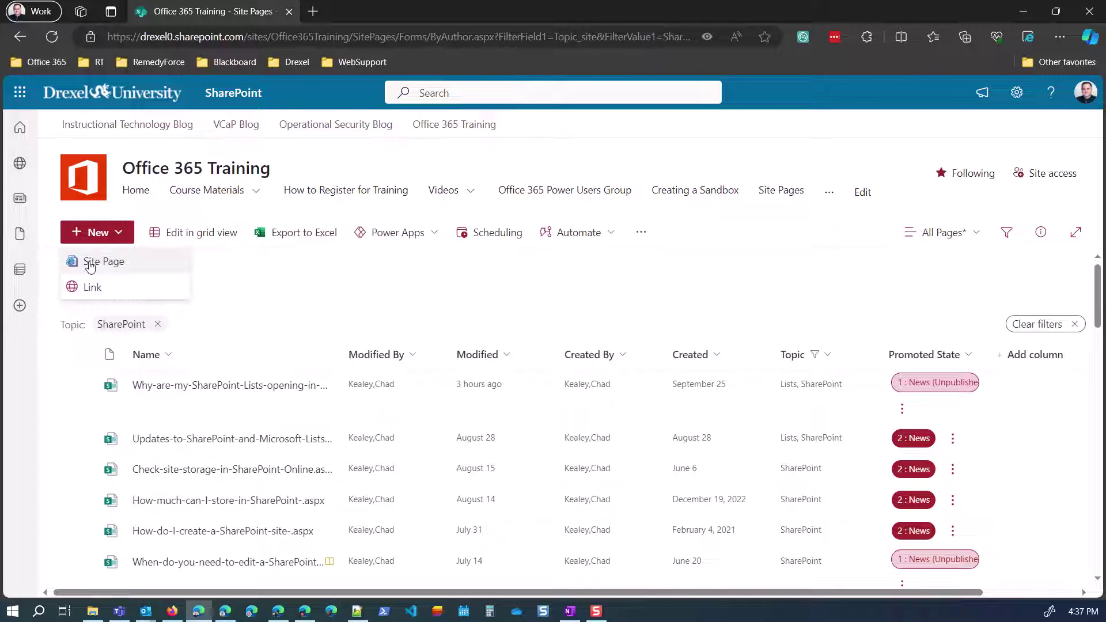
click(115, 263)
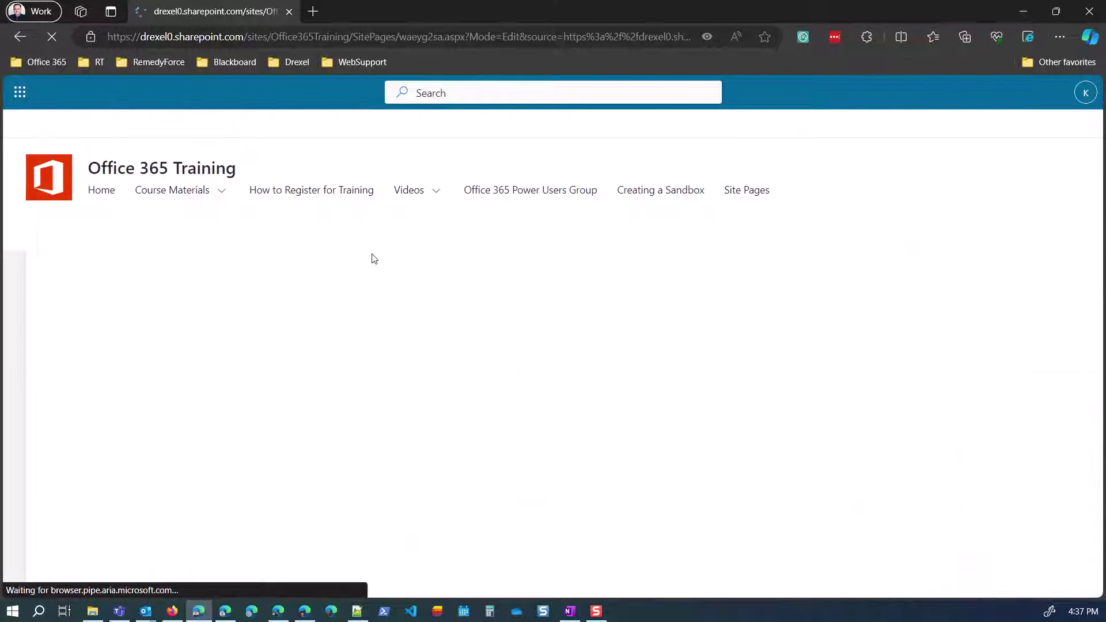
text(SharePOi)
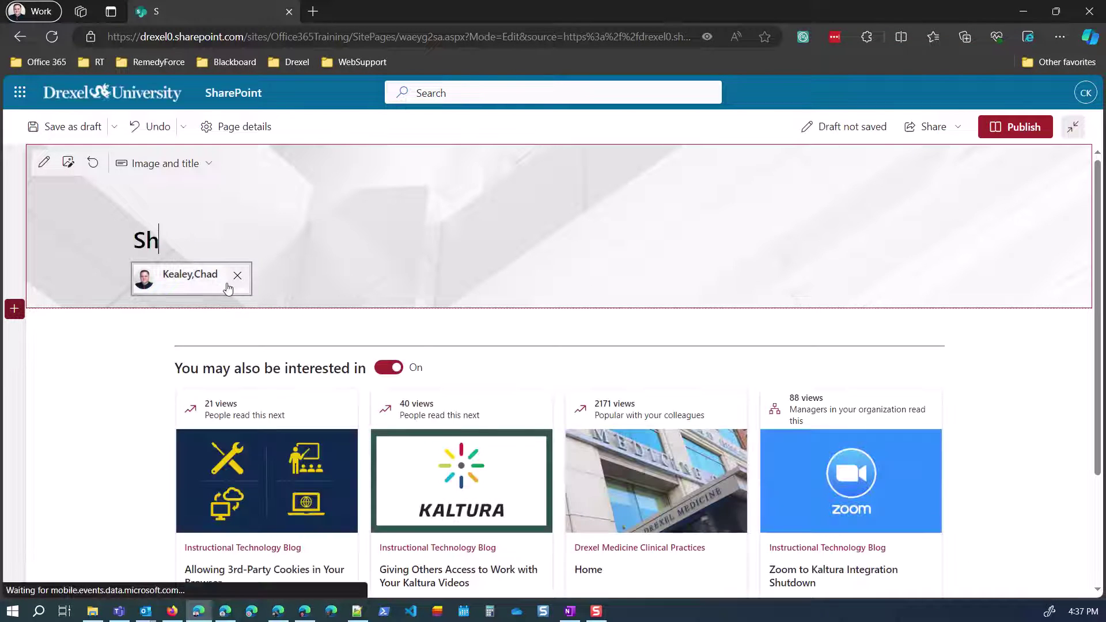
key(BackSpace)
key(BackSpace)
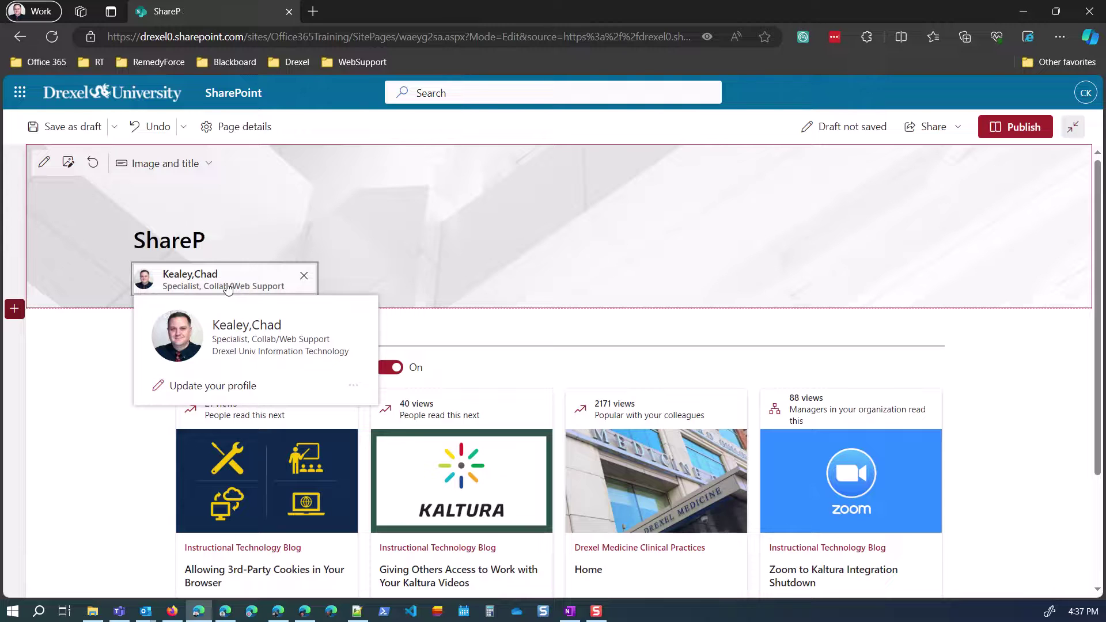
text(oint)
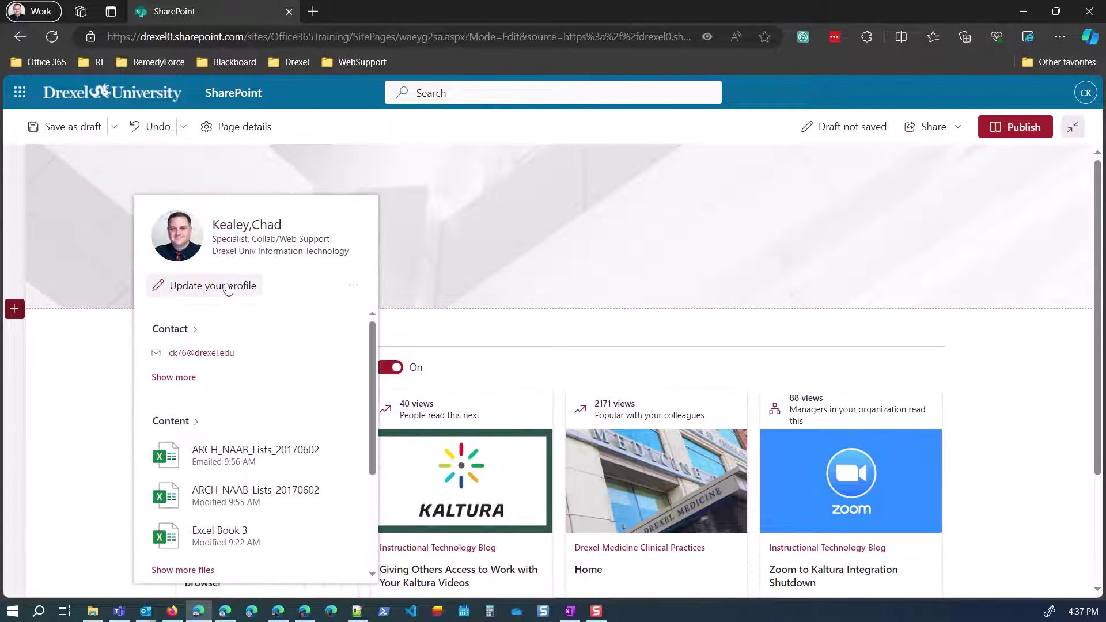
click(281, 233)
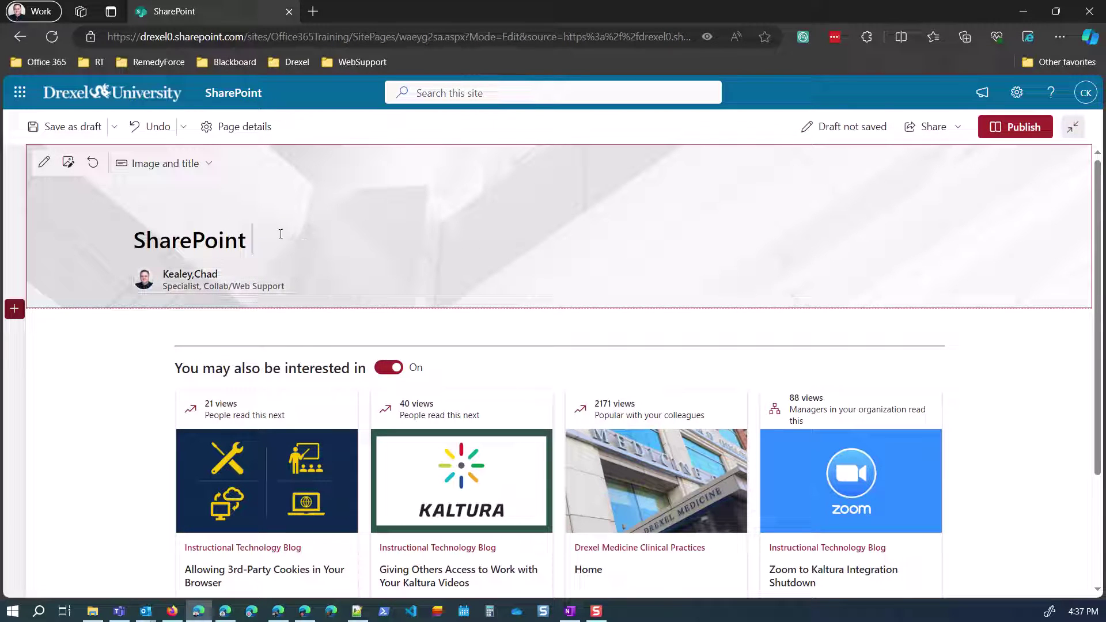
text(News)
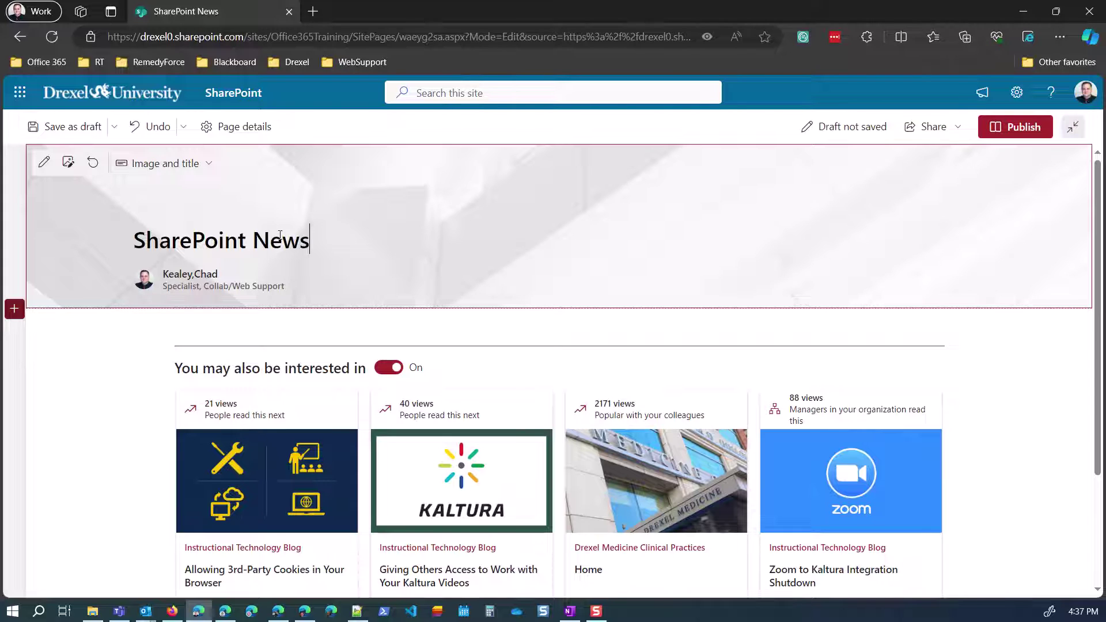
Give the page a Plain header layout with the author removed, and save it as a draft.
click(170, 165)
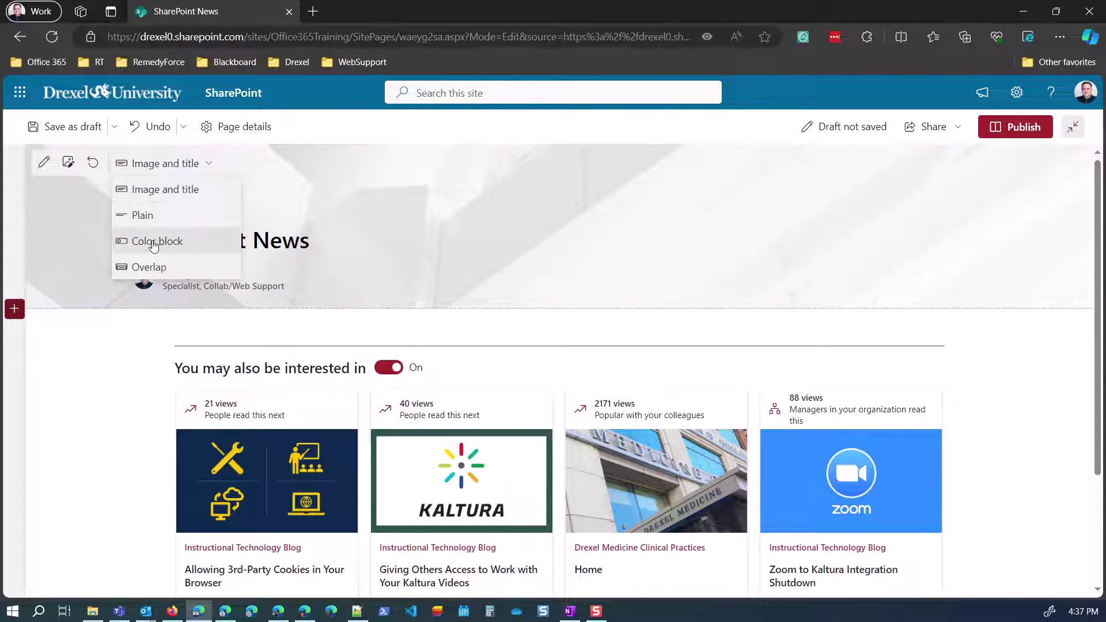
click(139, 221)
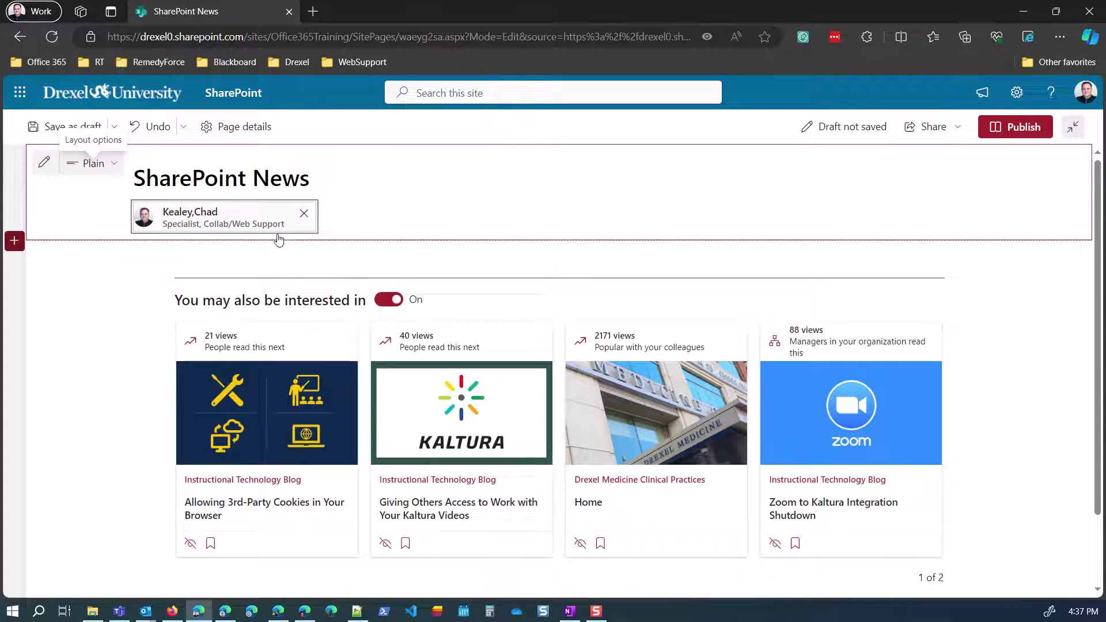
click(304, 214)
click(81, 128)
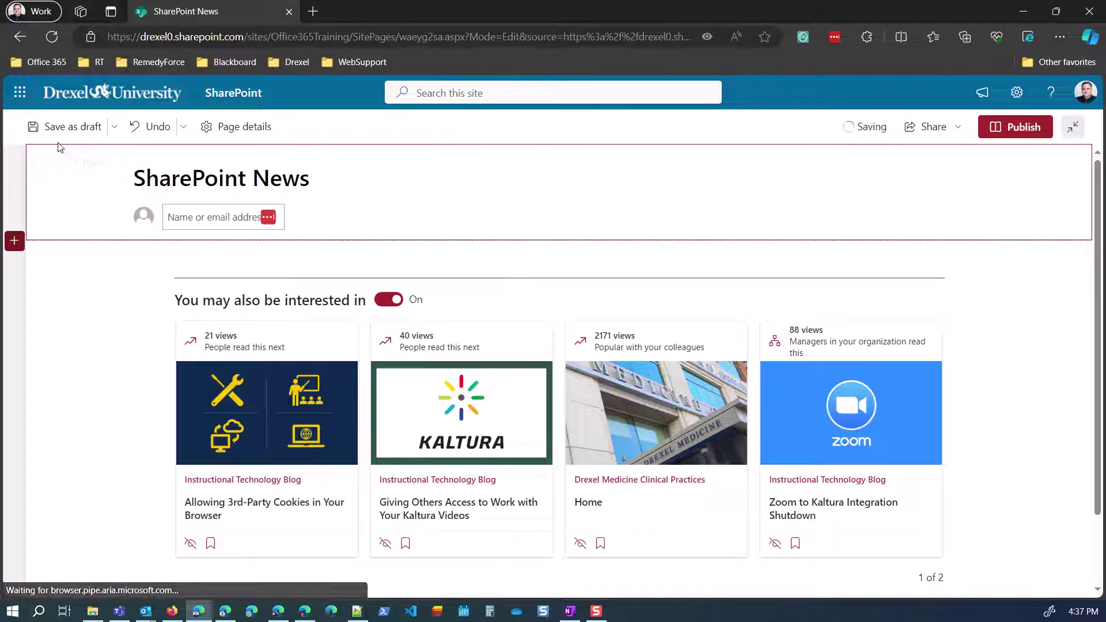
click(85, 128)
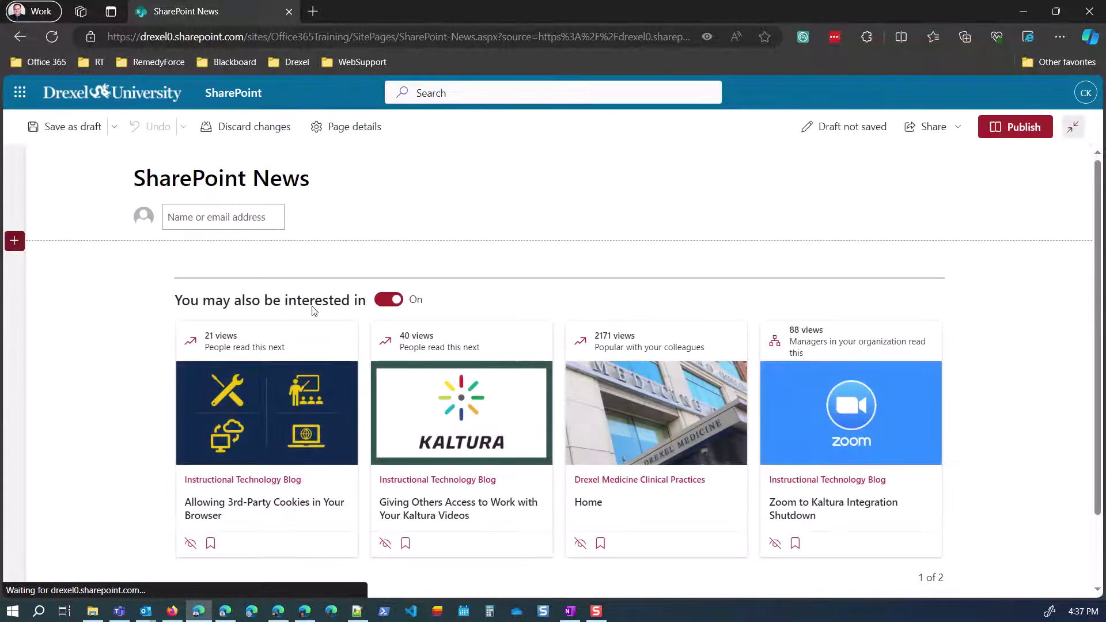
Switch off the 'You may also be interested in' recommendations and the page comments.
click(386, 304)
scroll(388, 305, down, 2)
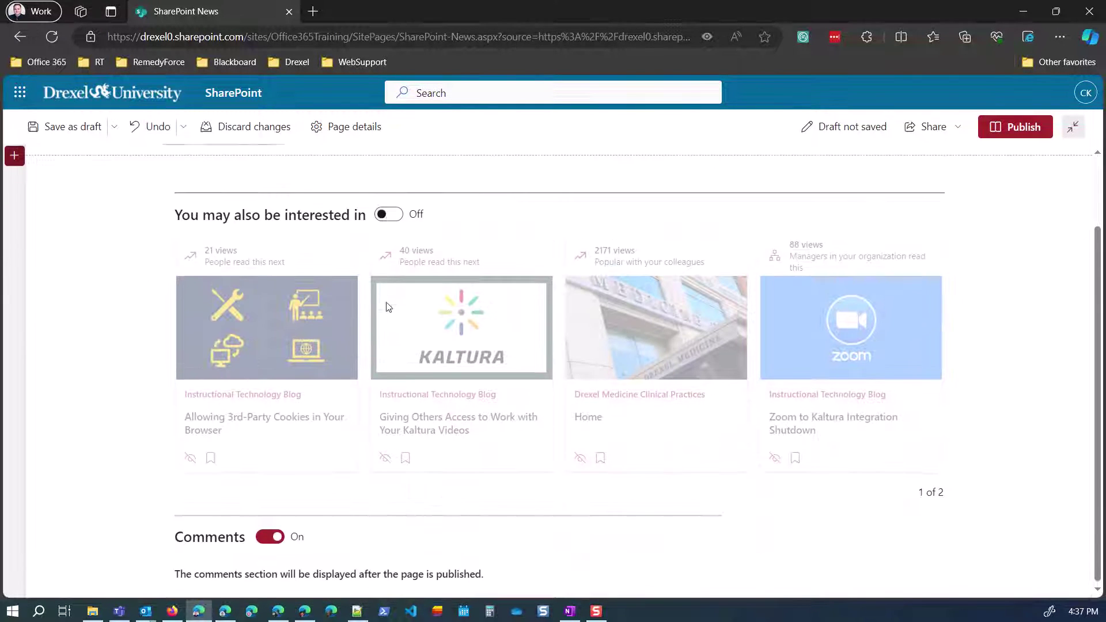
click(263, 539)
scroll(283, 507, up, 2)
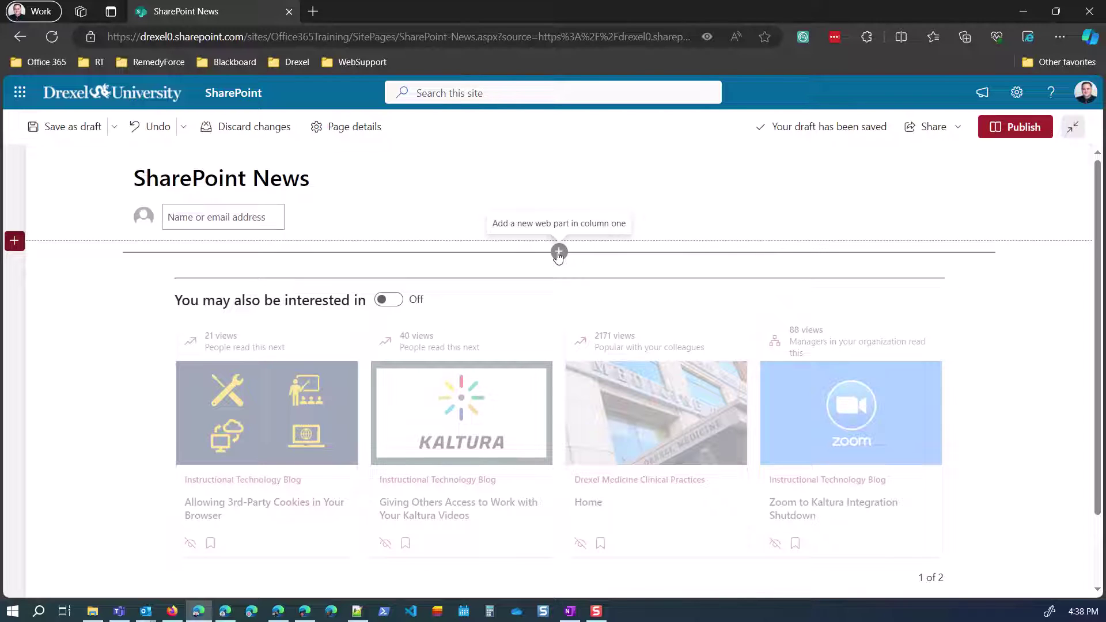
Search the web part picker for 'high' and insert the Highlighted content web part.
click(558, 253)
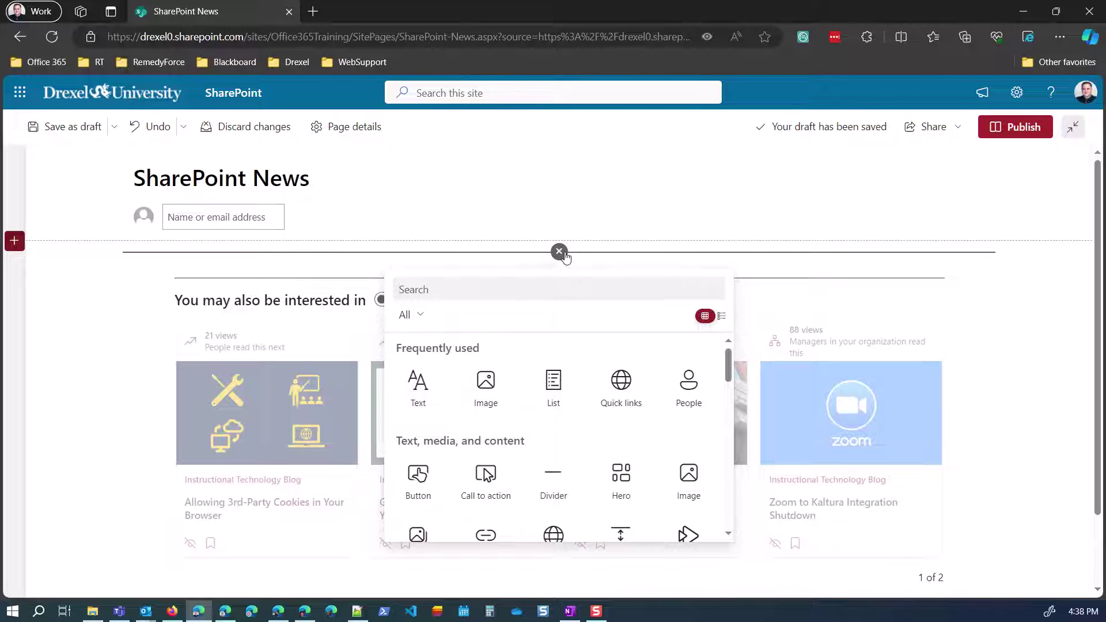
text(high)
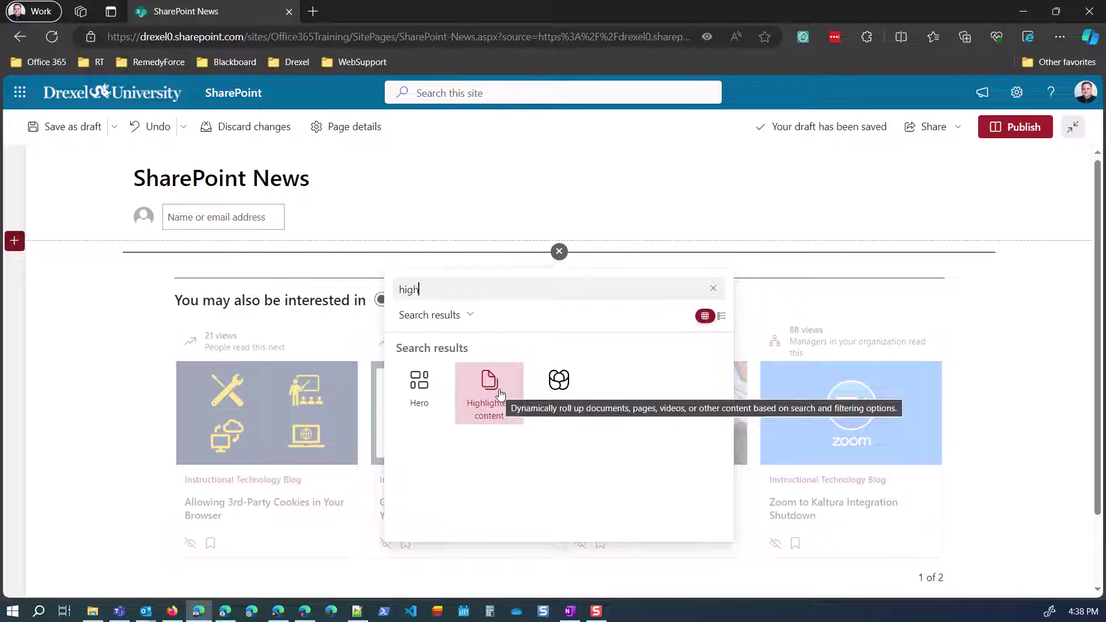
click(490, 386)
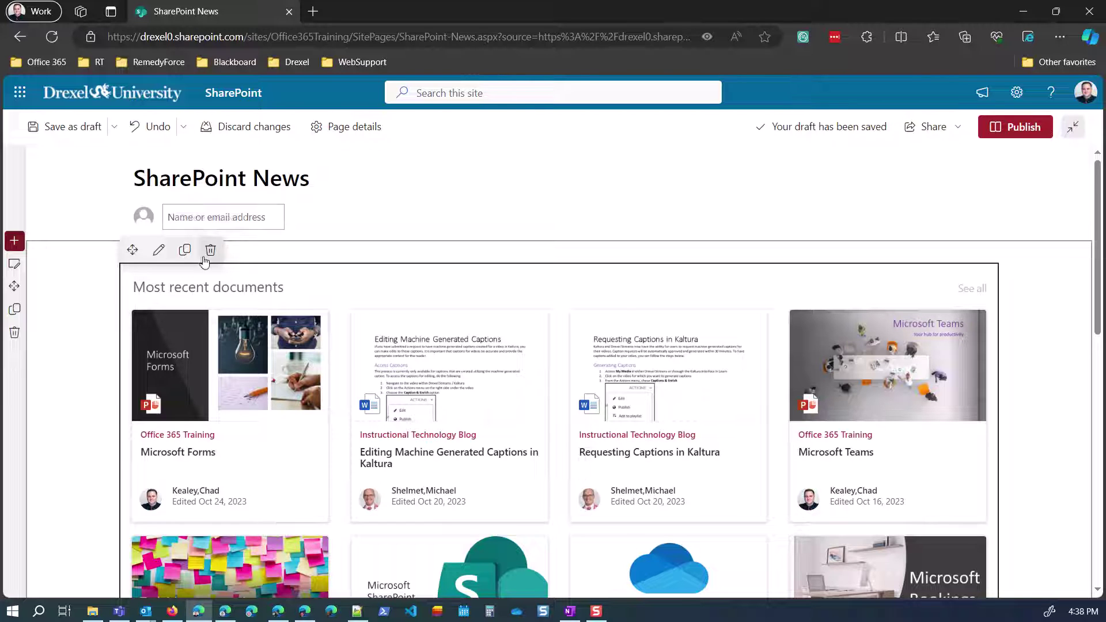
click(158, 251)
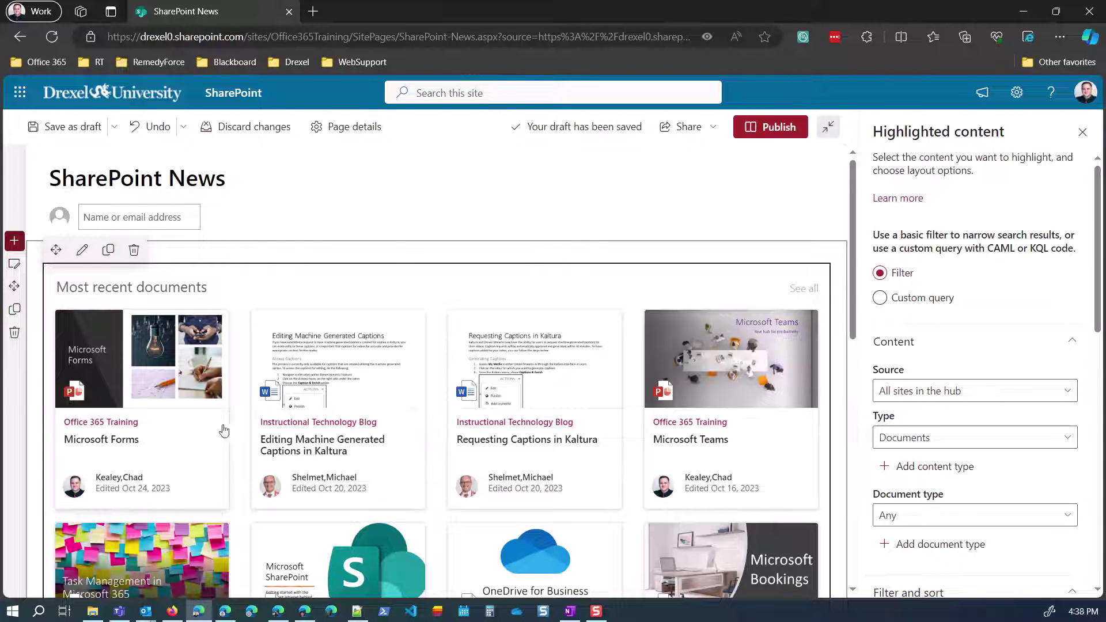
Set the Highlighted content source to 'The page library on this site' and type to News.
scroll(335, 426, down, 5)
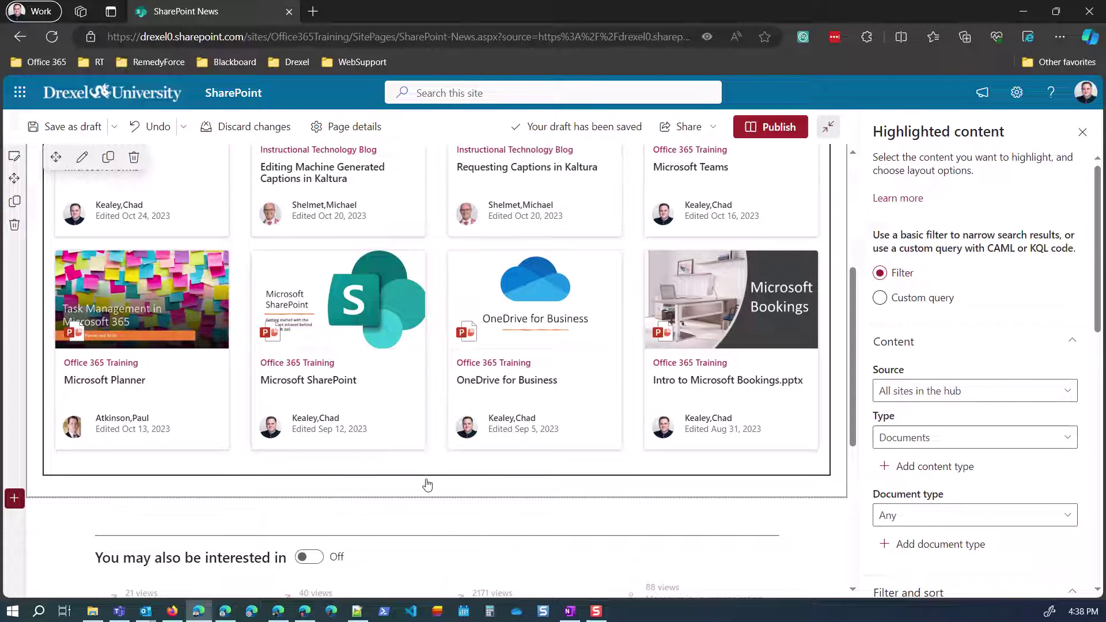
scroll(427, 481, up, 5)
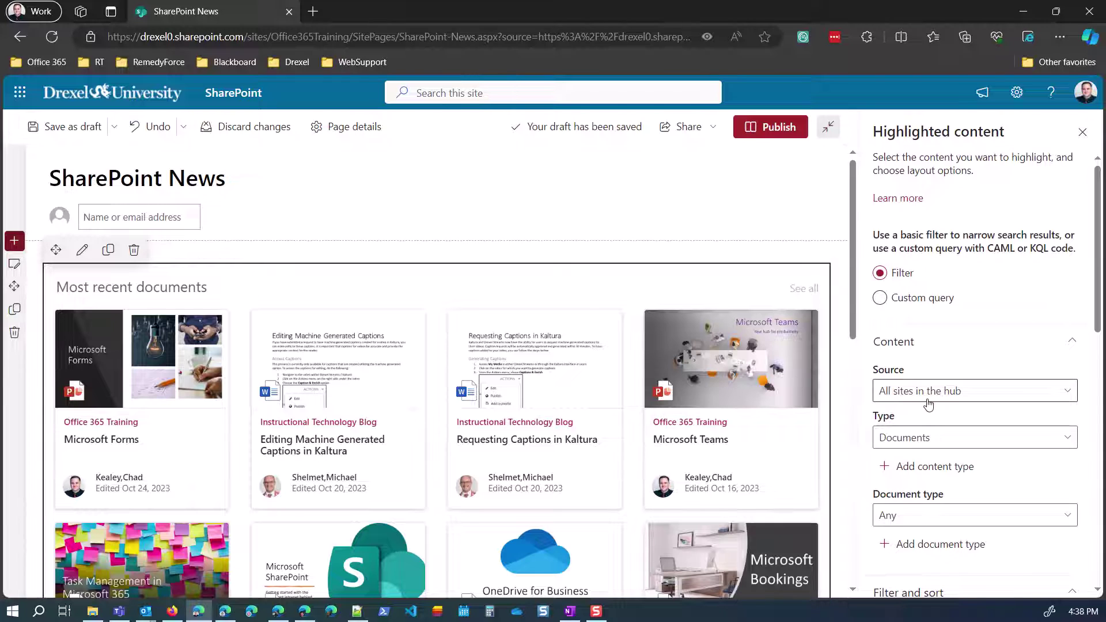
click(1036, 389)
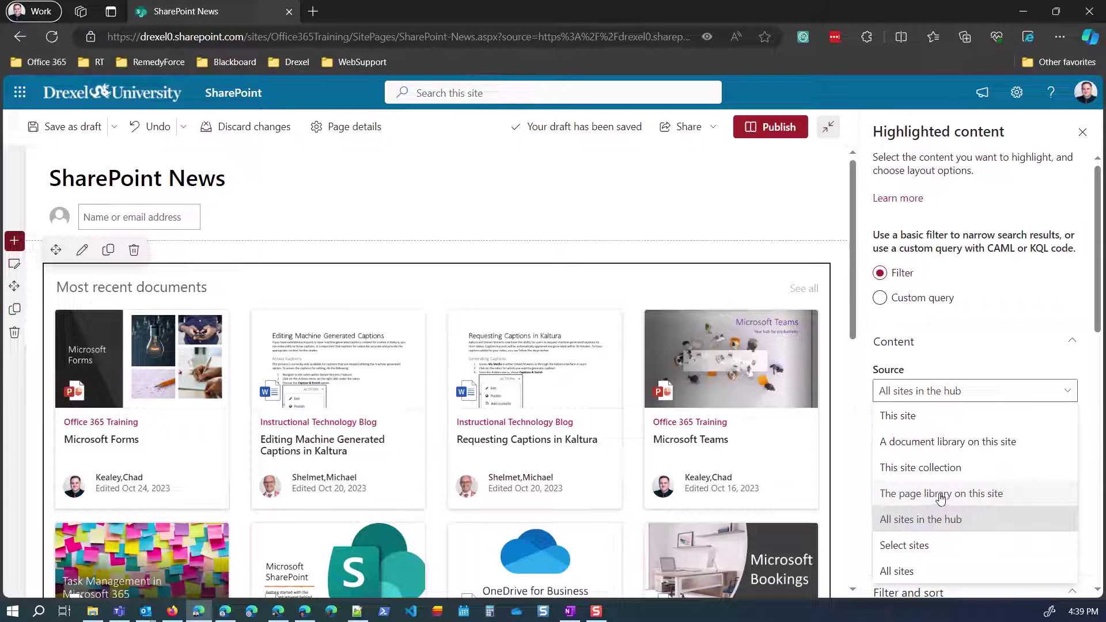
click(957, 494)
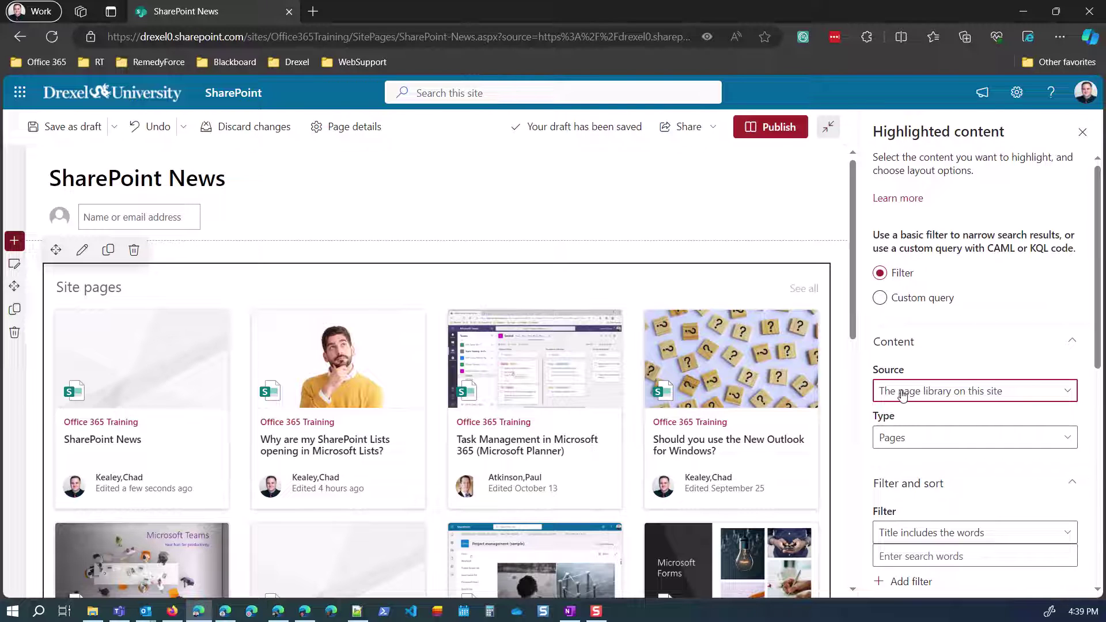
click(925, 443)
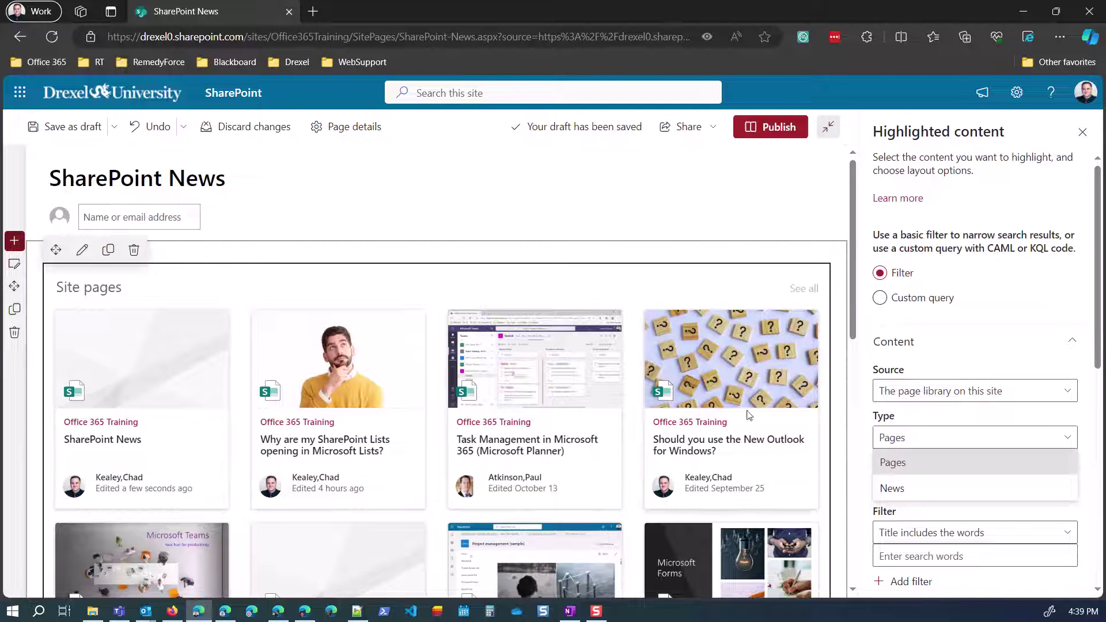
click(904, 488)
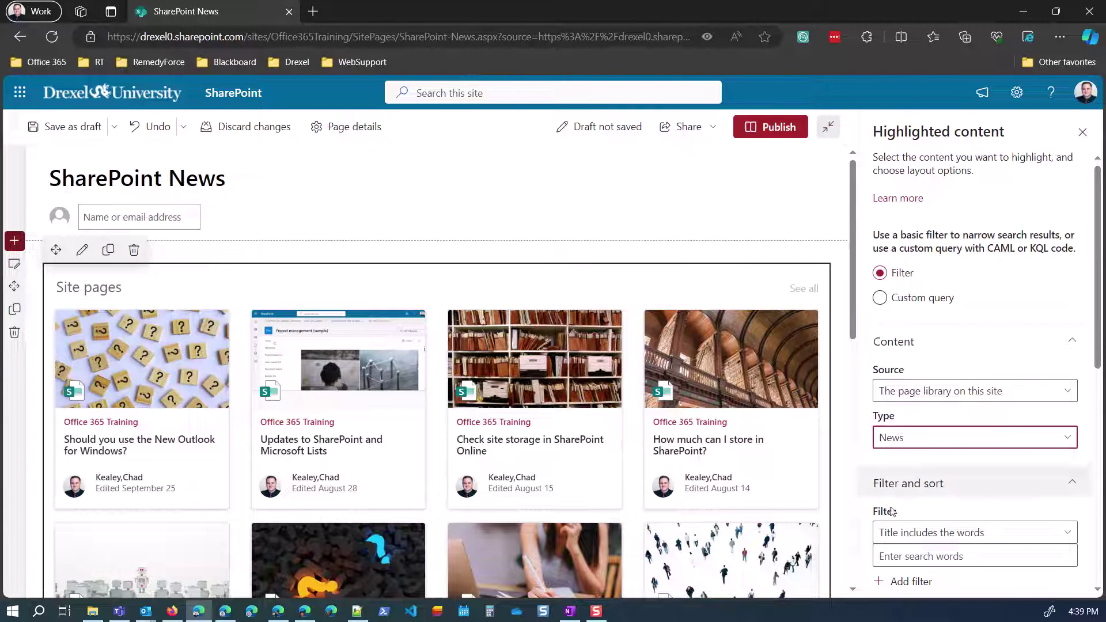
Set the web part filter to Page properties with Property name Topic.
scroll(947, 464, down, 2)
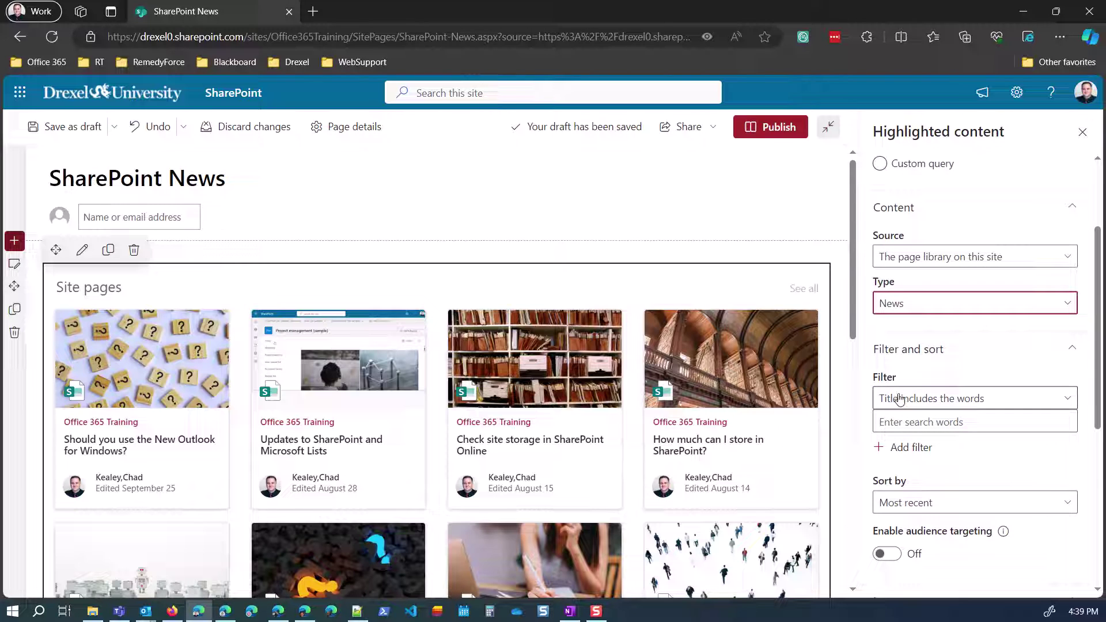
click(973, 402)
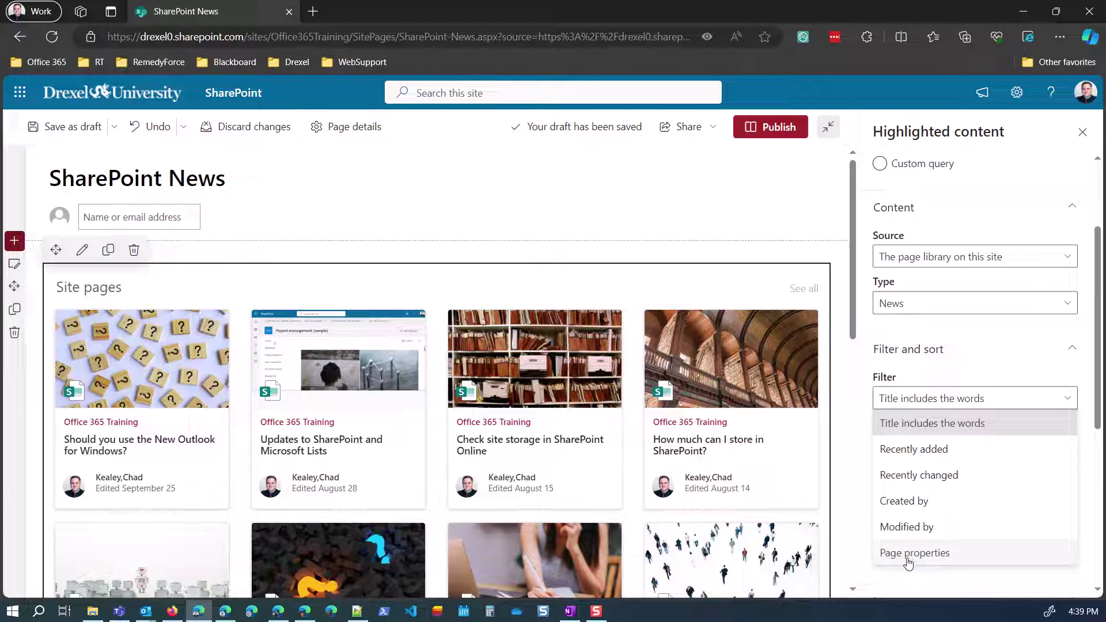
click(931, 556)
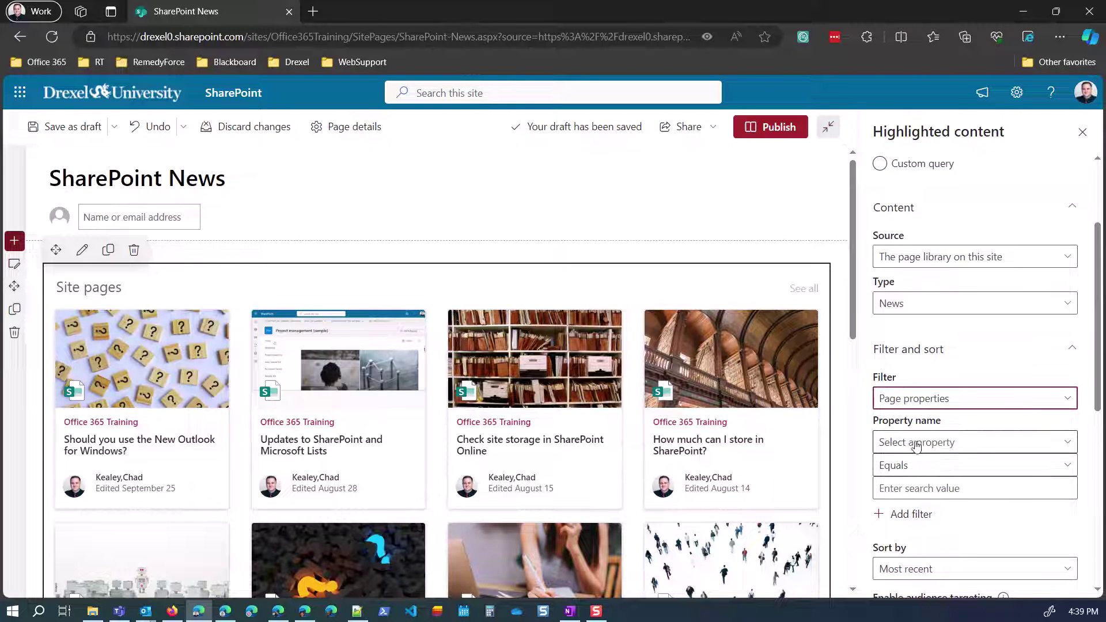
click(939, 465)
click(956, 453)
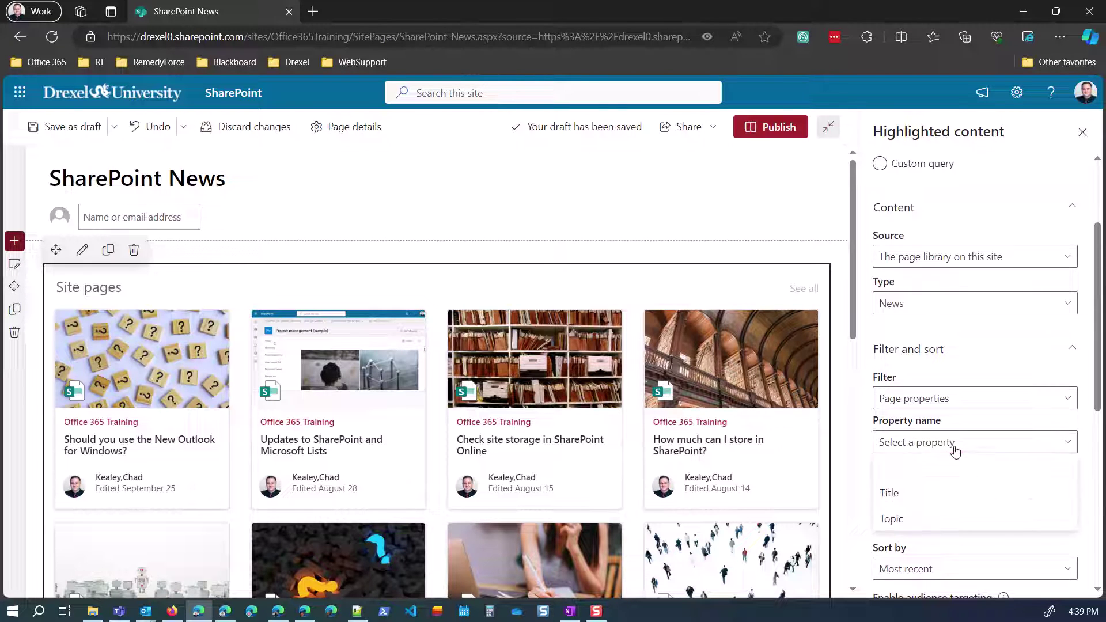
click(893, 520)
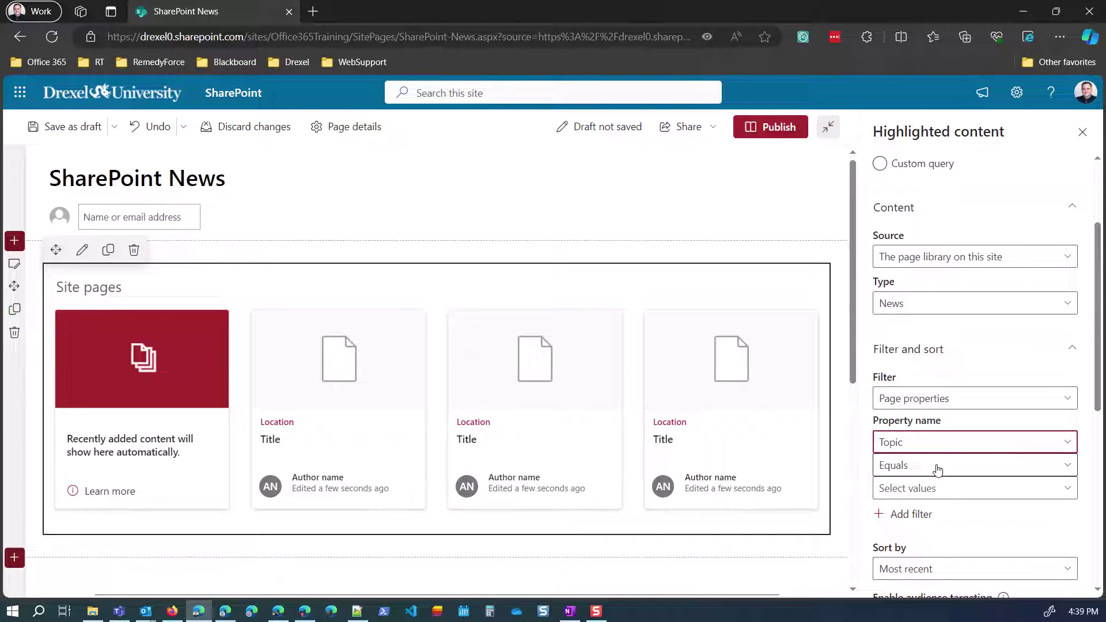
Check SharePoint as the selected Topic value for the filter.
click(942, 488)
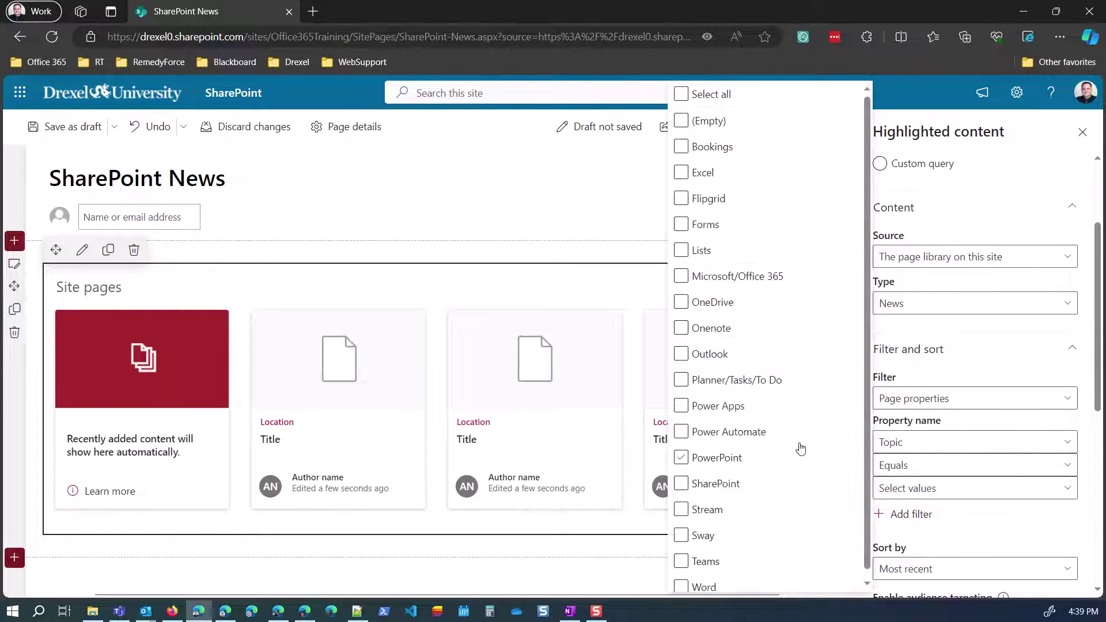
click(699, 381)
scroll(699, 381, down, 1)
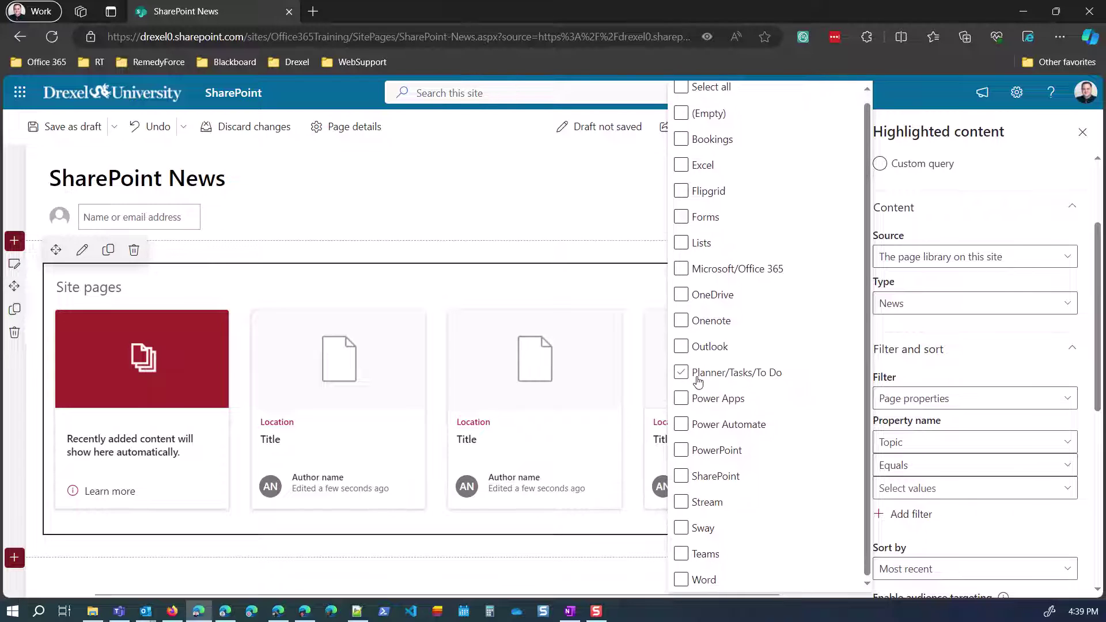
click(685, 481)
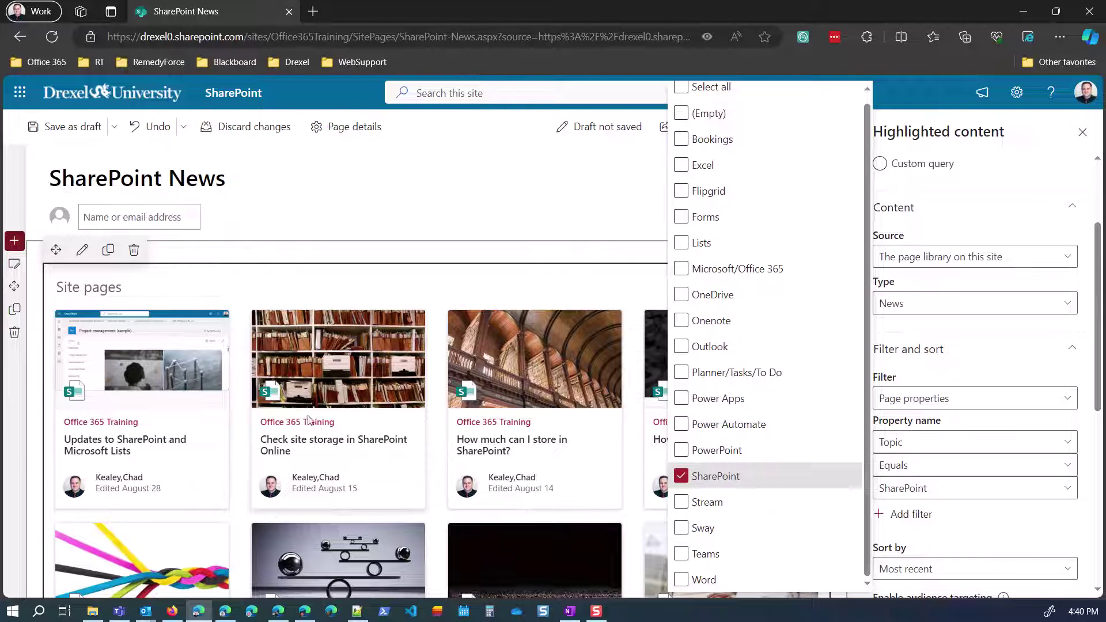
click(953, 517)
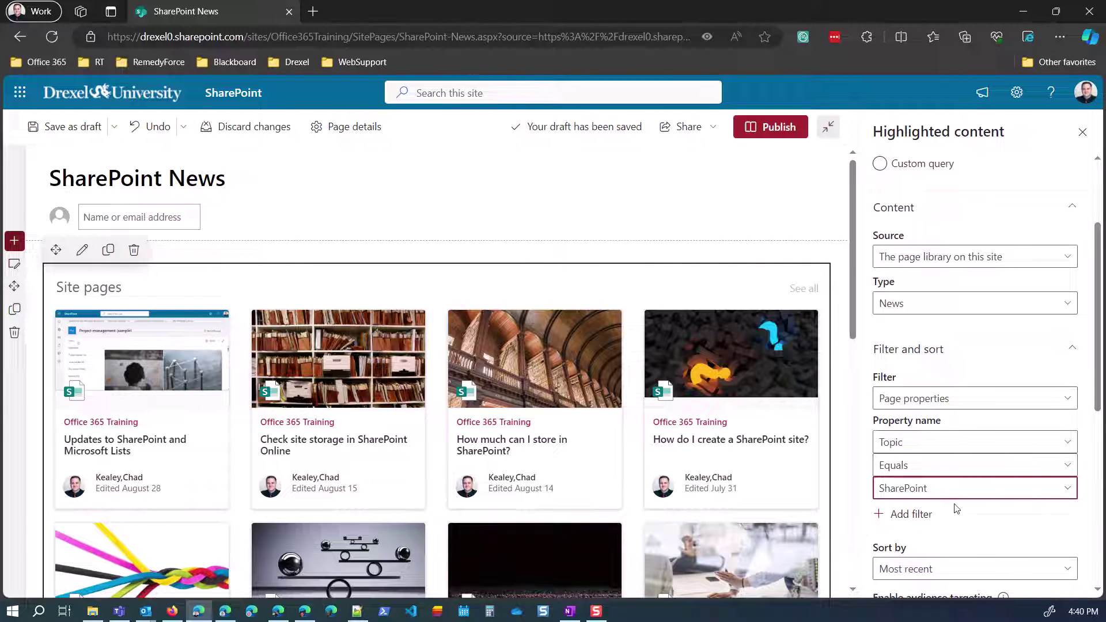
scroll(961, 510, down, 3)
scroll(965, 501, down, 1)
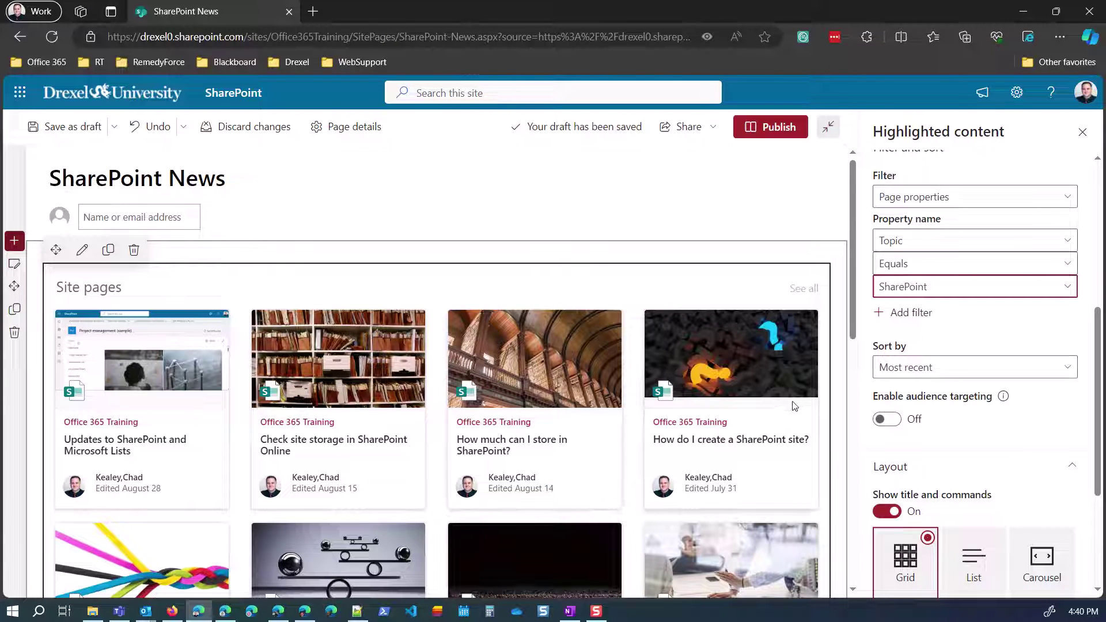
click(918, 374)
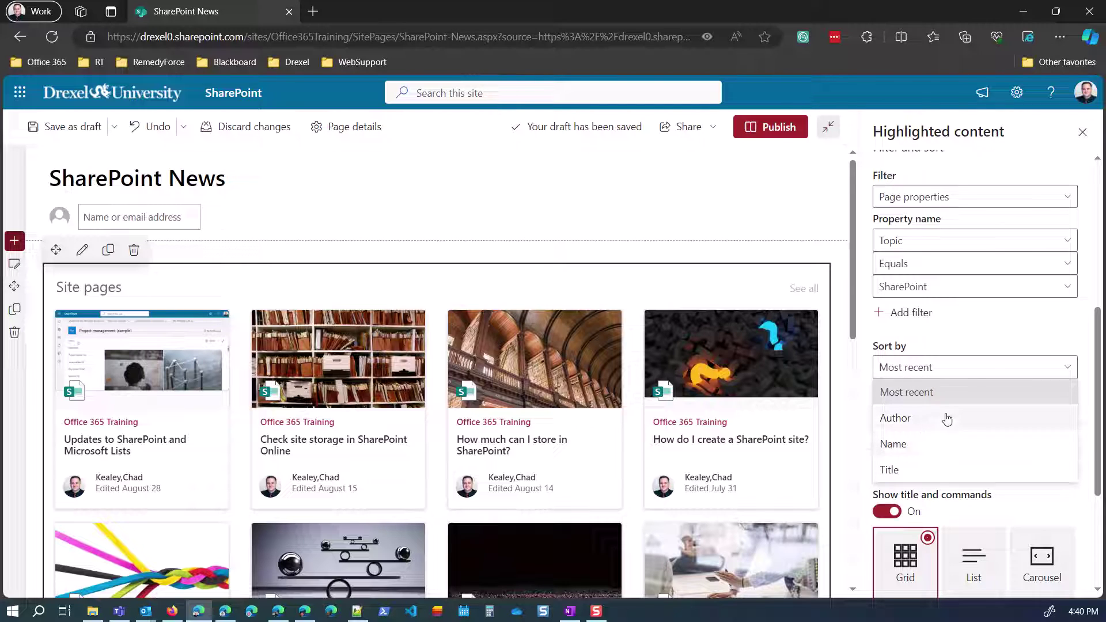
click(959, 334)
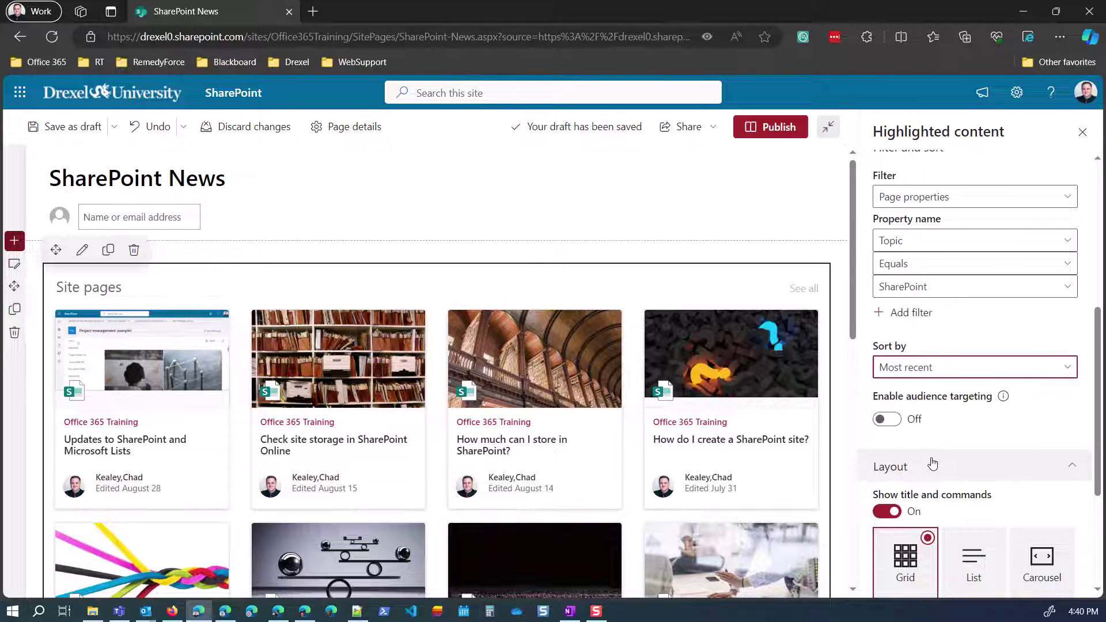
scroll(930, 468, down, 1)
scroll(909, 436, down, 1)
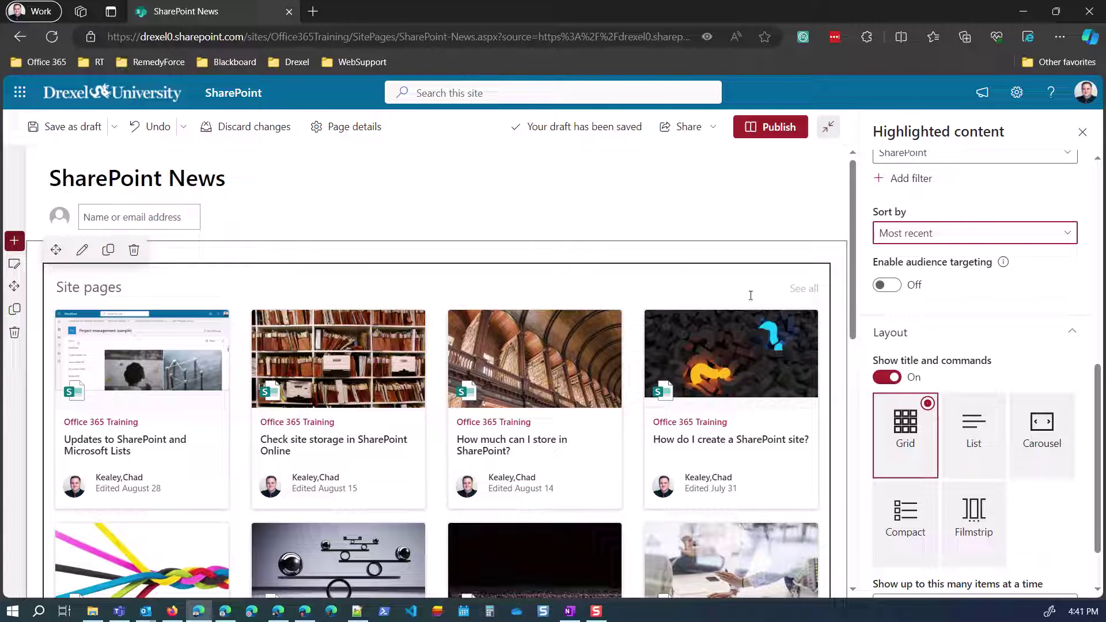
Rename the 'Site pages' heading to 'The latest about SharePoint...' and turn off Show title and commands.
click(94, 288)
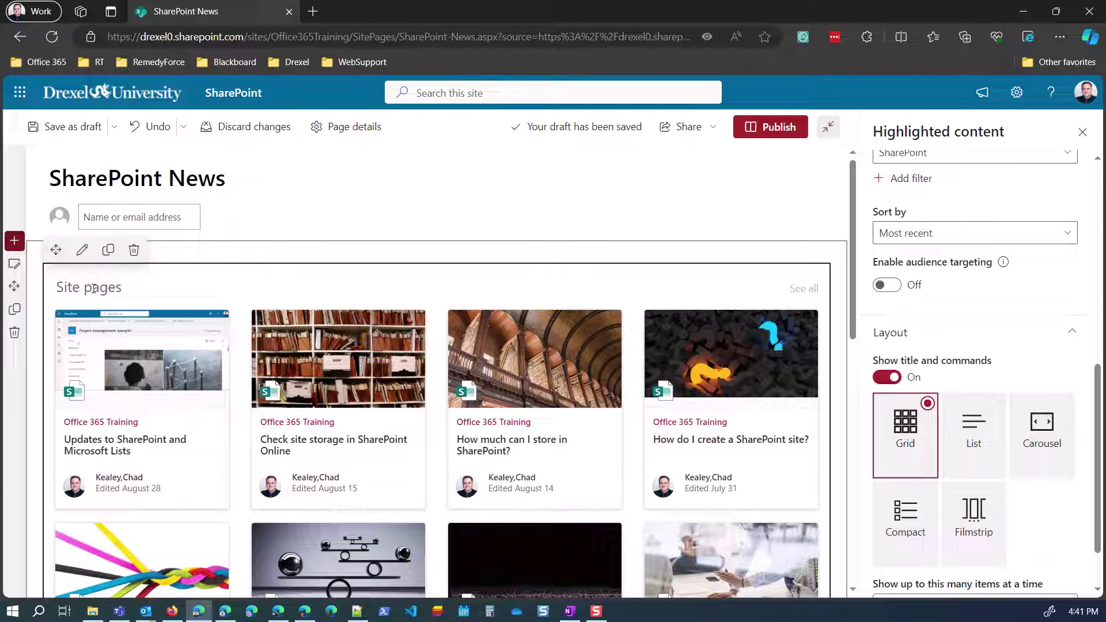
key(ctrl+a)
text(The lat)
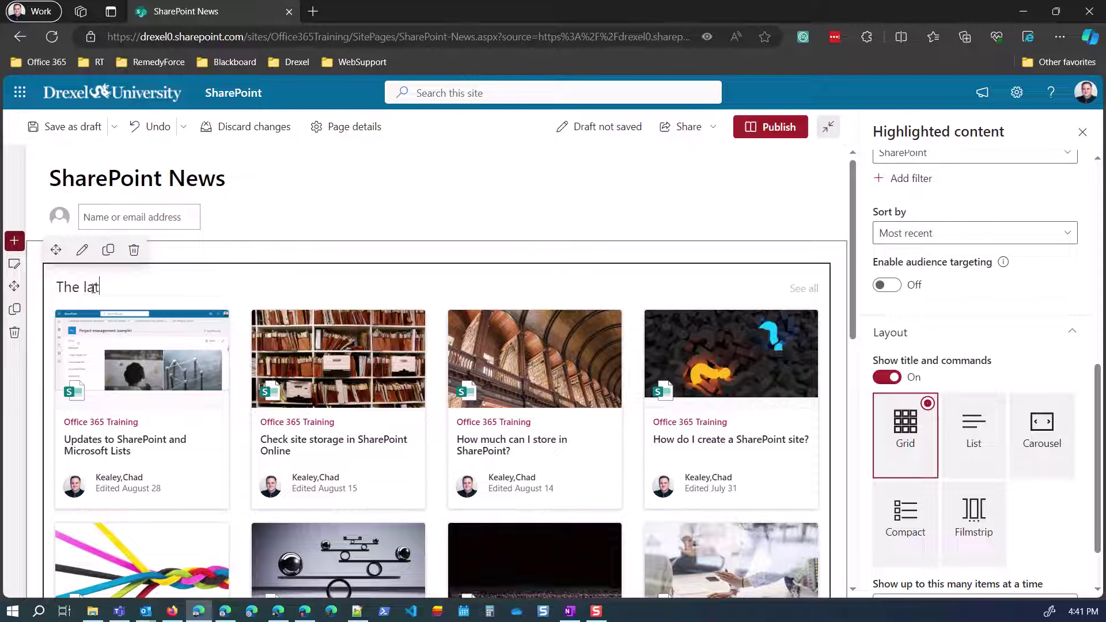
text(est about SharePoimnt)
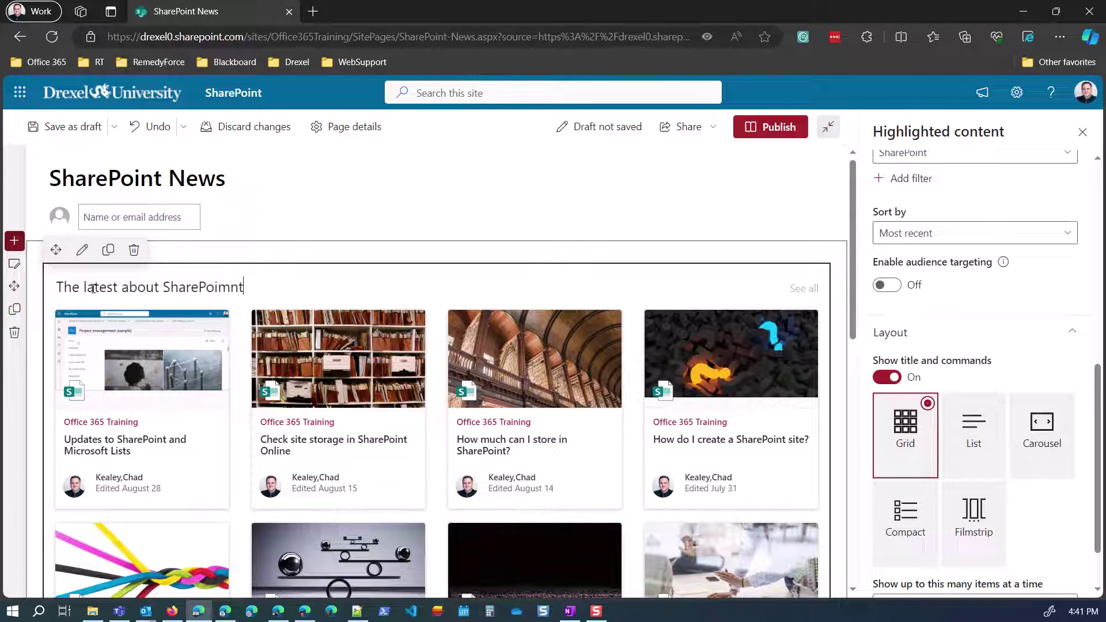
key(BackSpace)
key(BackSpace)
text(nt...)
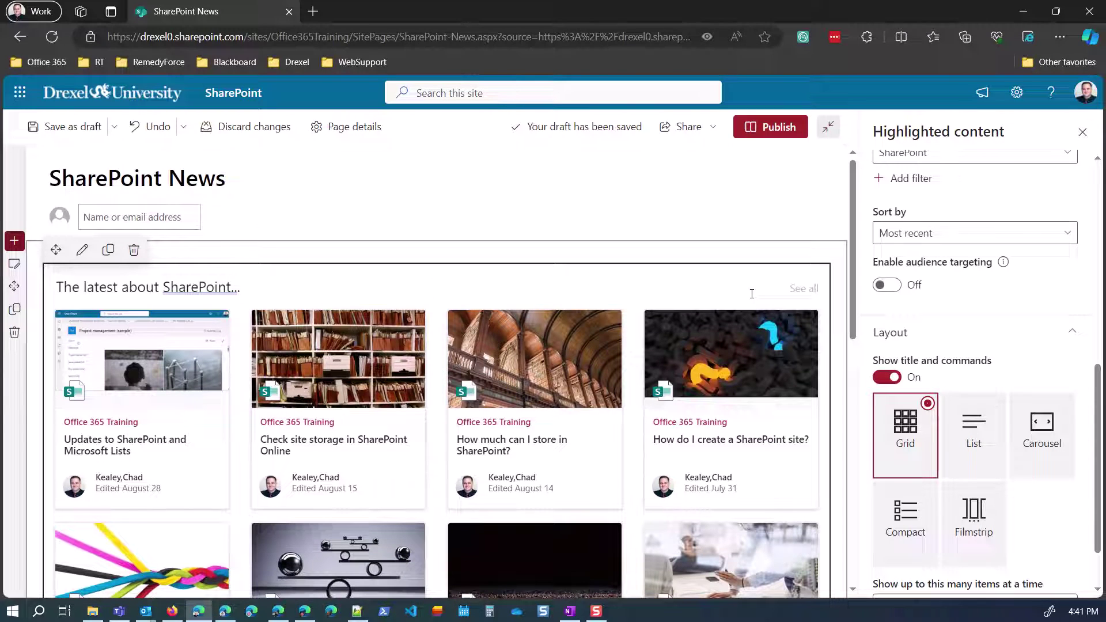
click(889, 378)
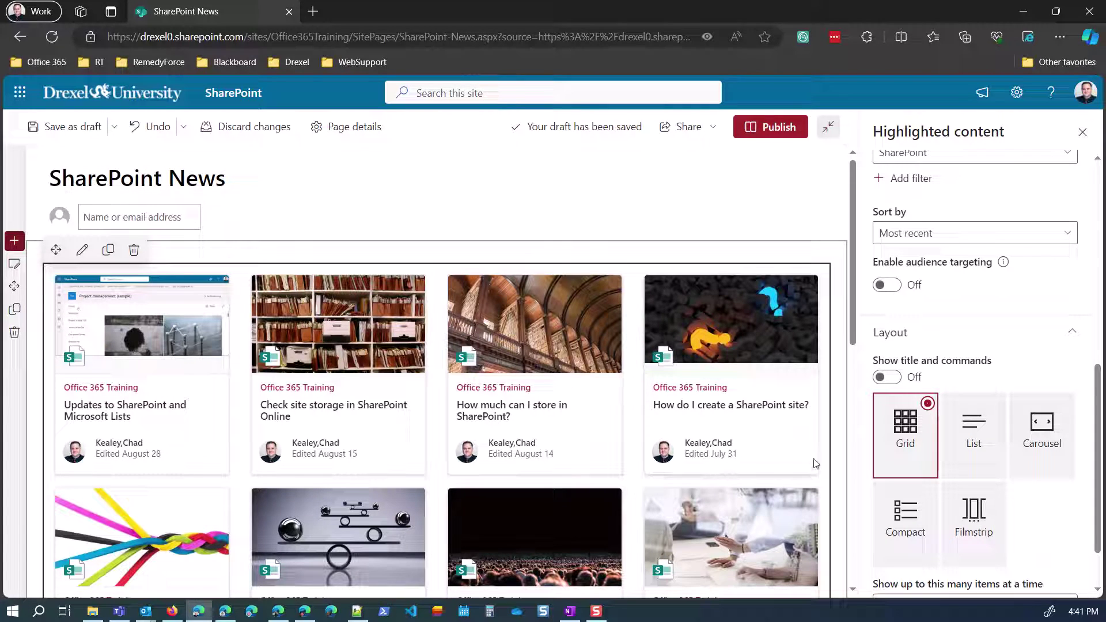
click(895, 379)
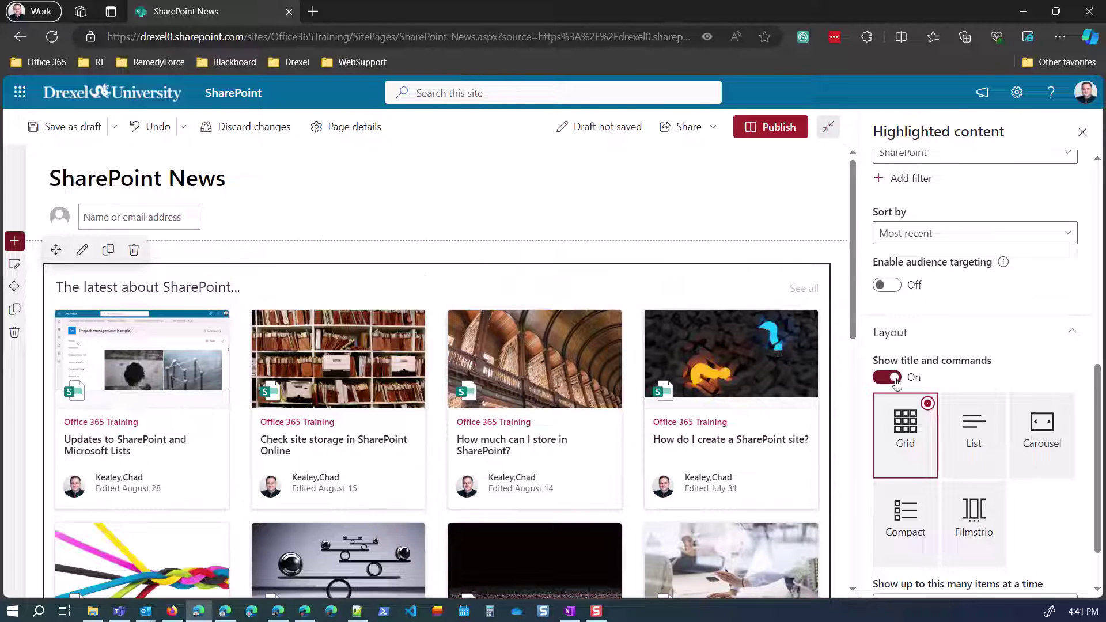
click(896, 378)
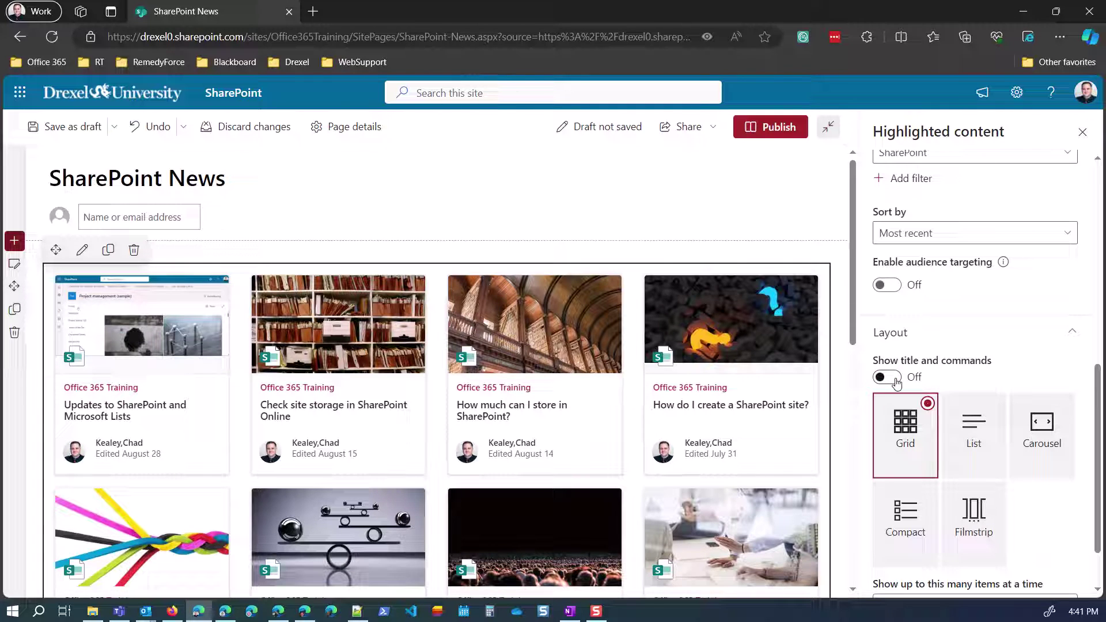
scroll(897, 383, down, 1)
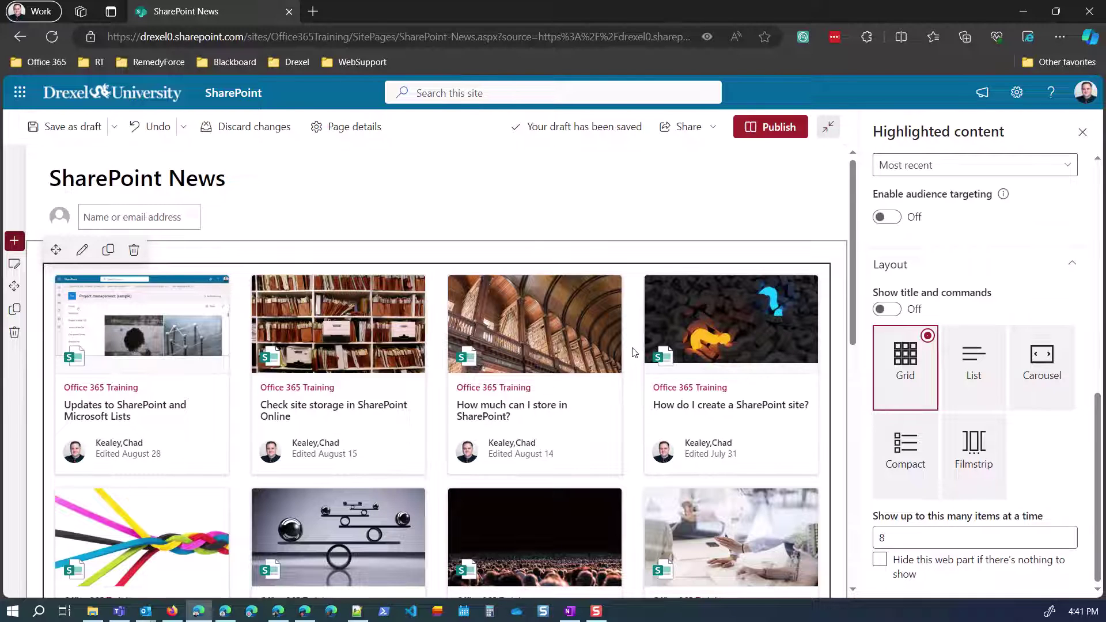
scroll(634, 353, down, 1)
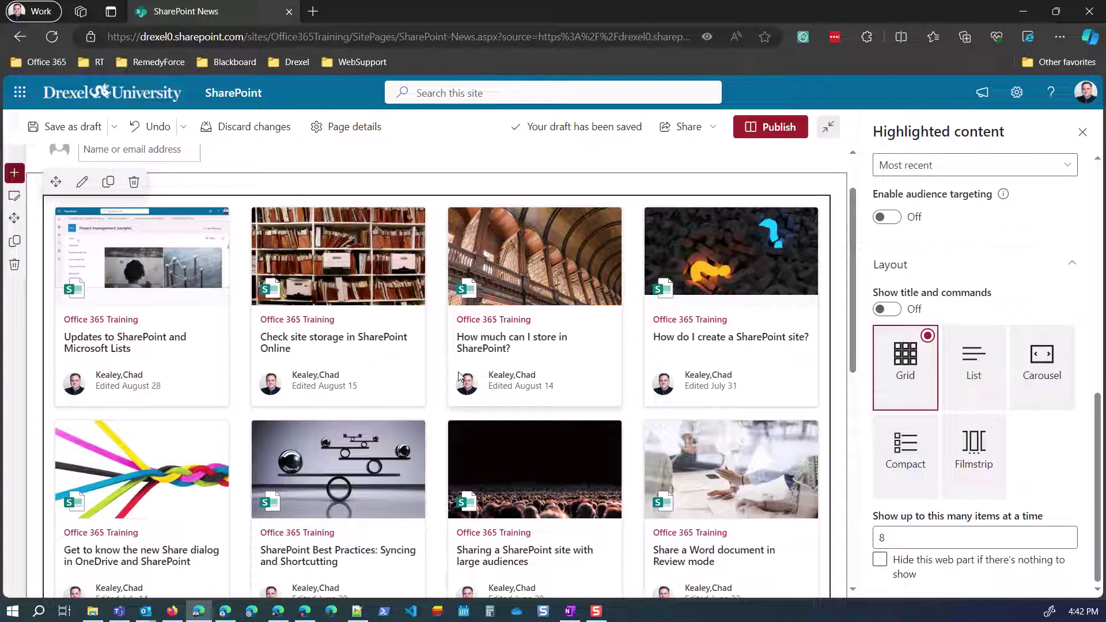
Try the List and Carousel layouts, settle on Compact, then bring up the section settings.
click(965, 370)
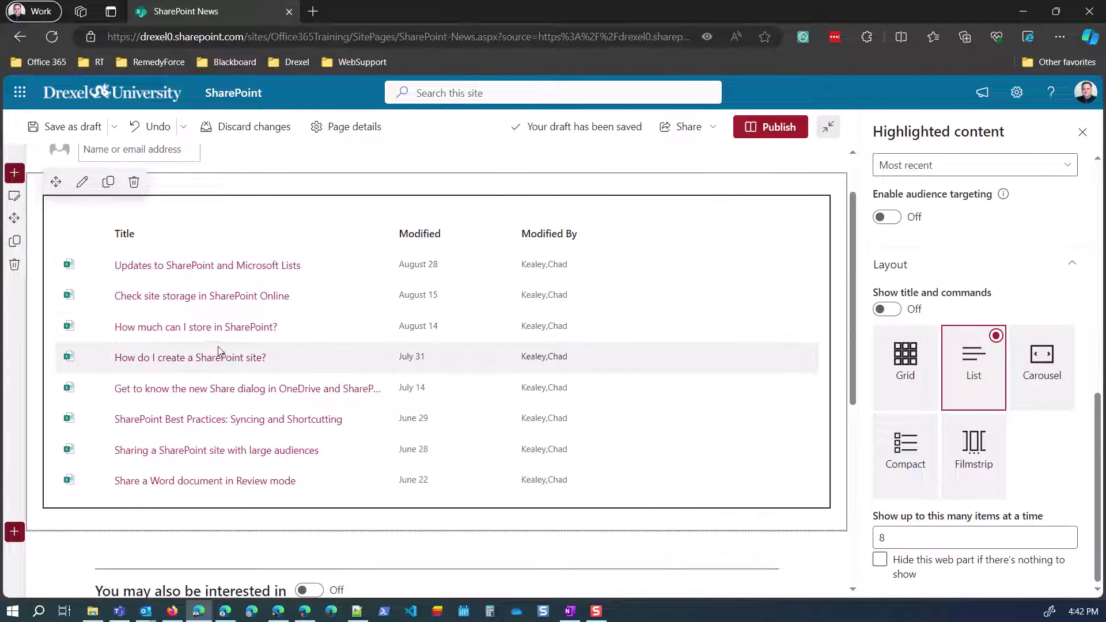
click(1061, 369)
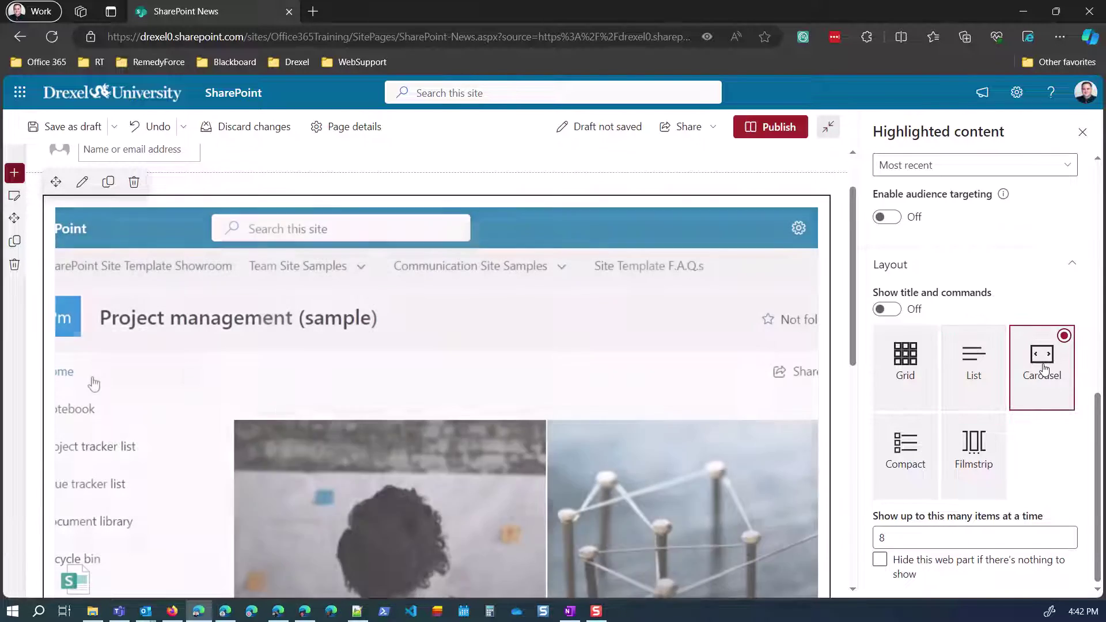
click(802, 431)
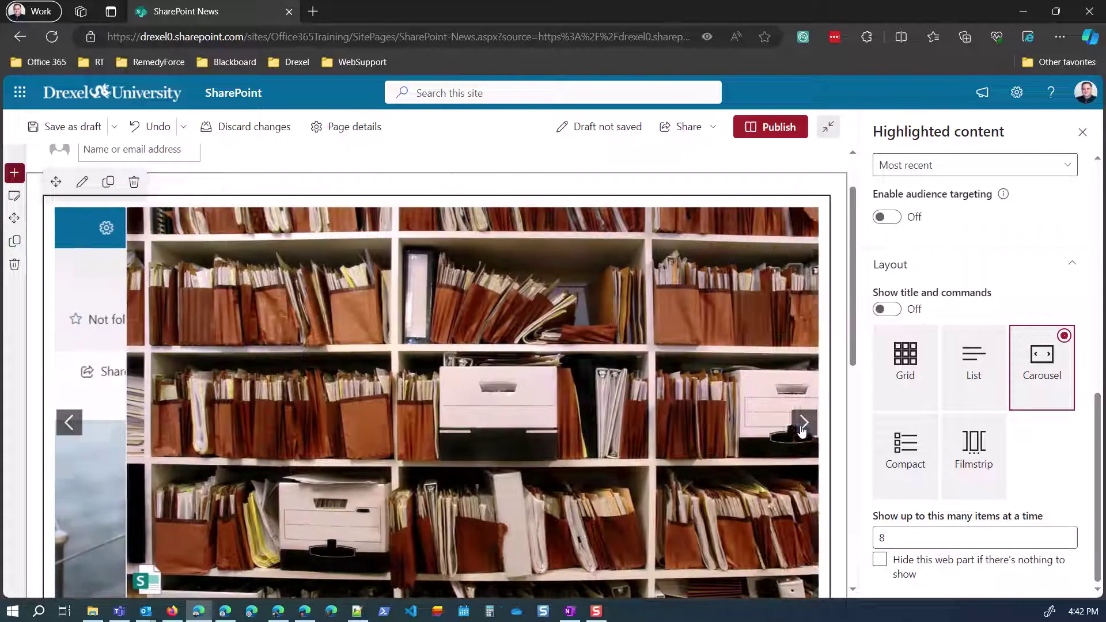
click(804, 424)
click(804, 423)
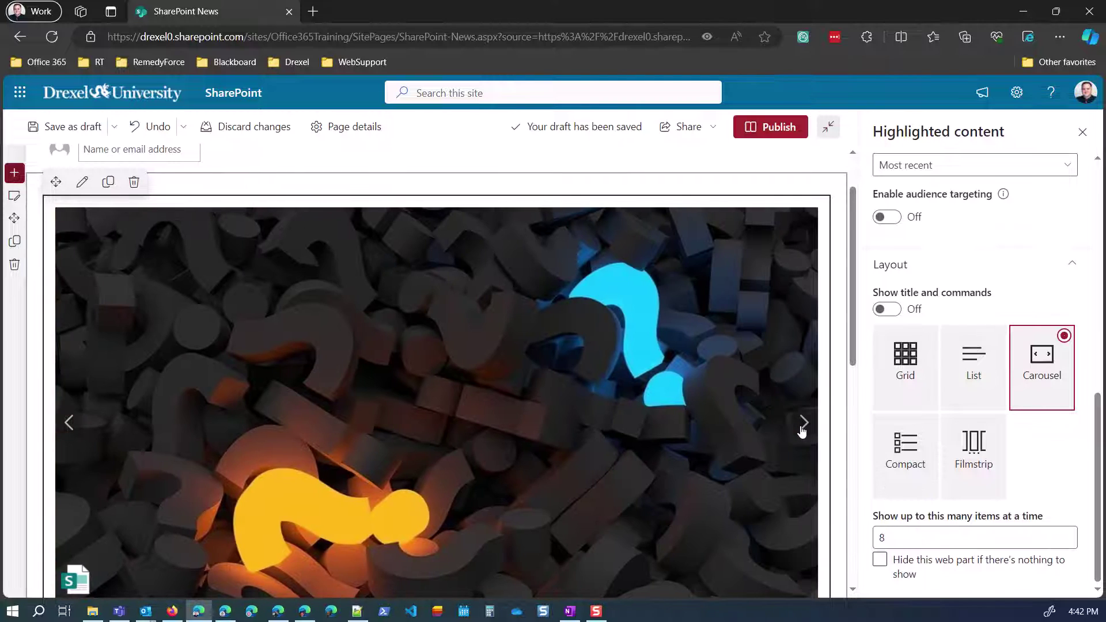
click(803, 425)
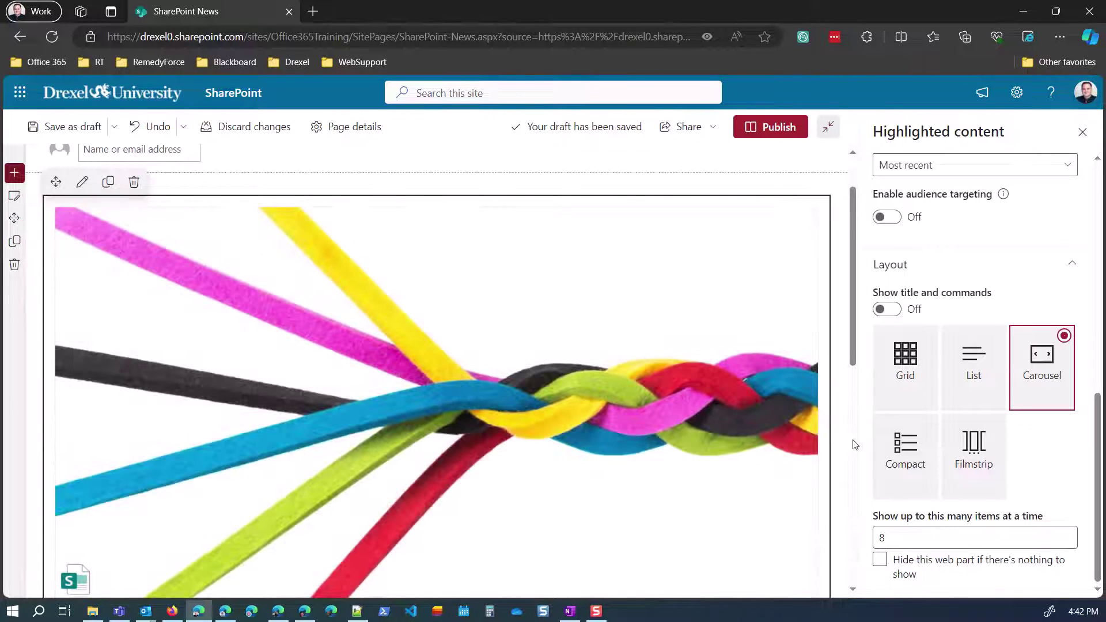
click(911, 450)
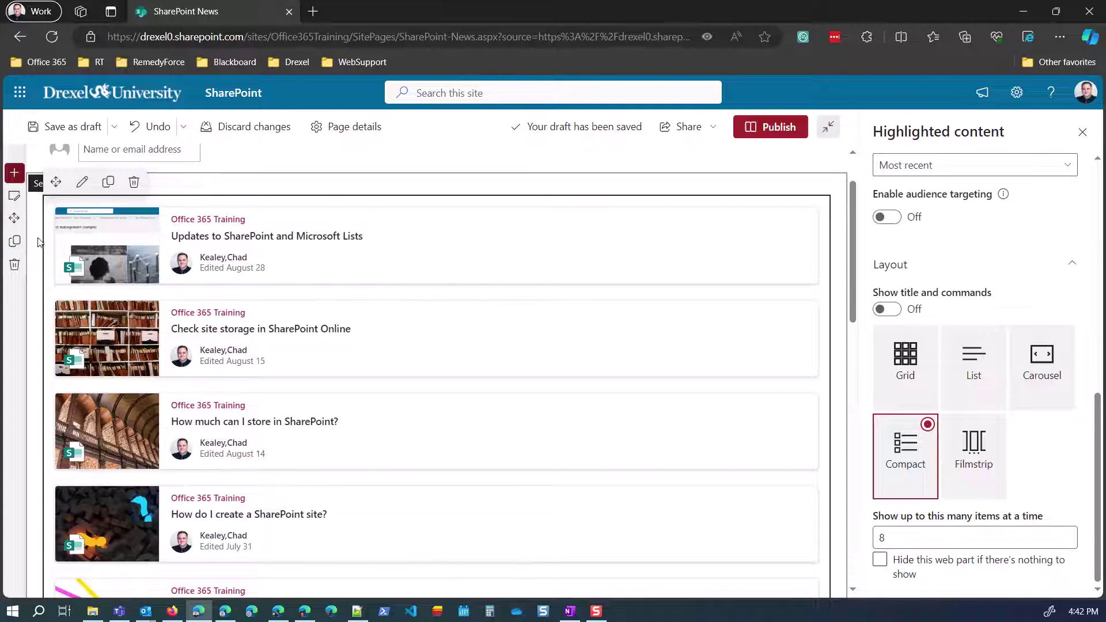
click(12, 199)
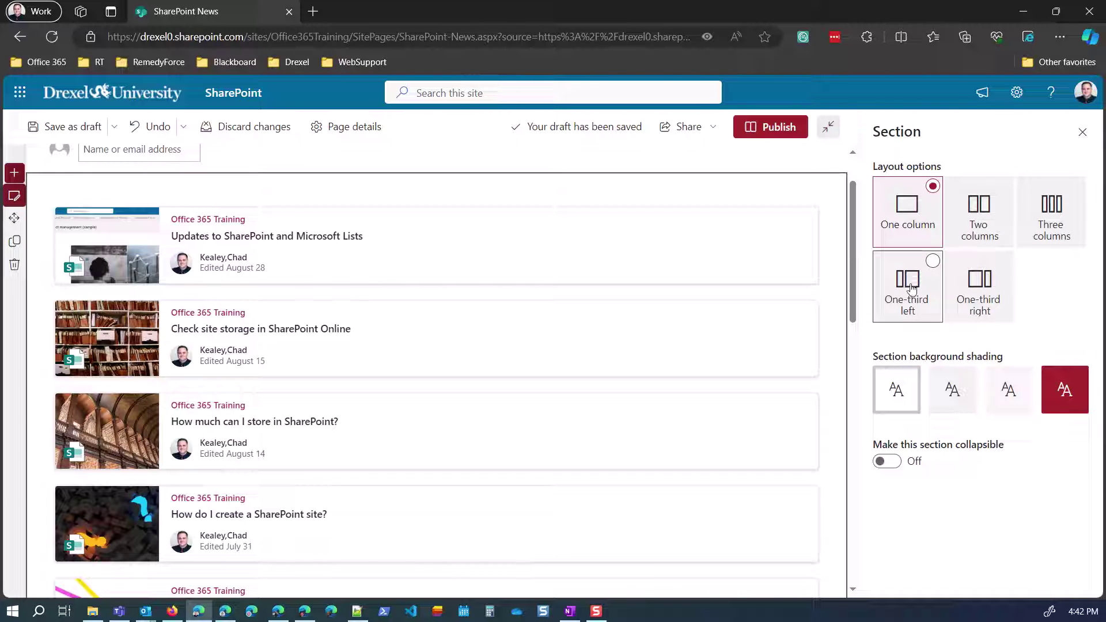
Split the section into two columns, move the news web part, and save as draft.
click(976, 218)
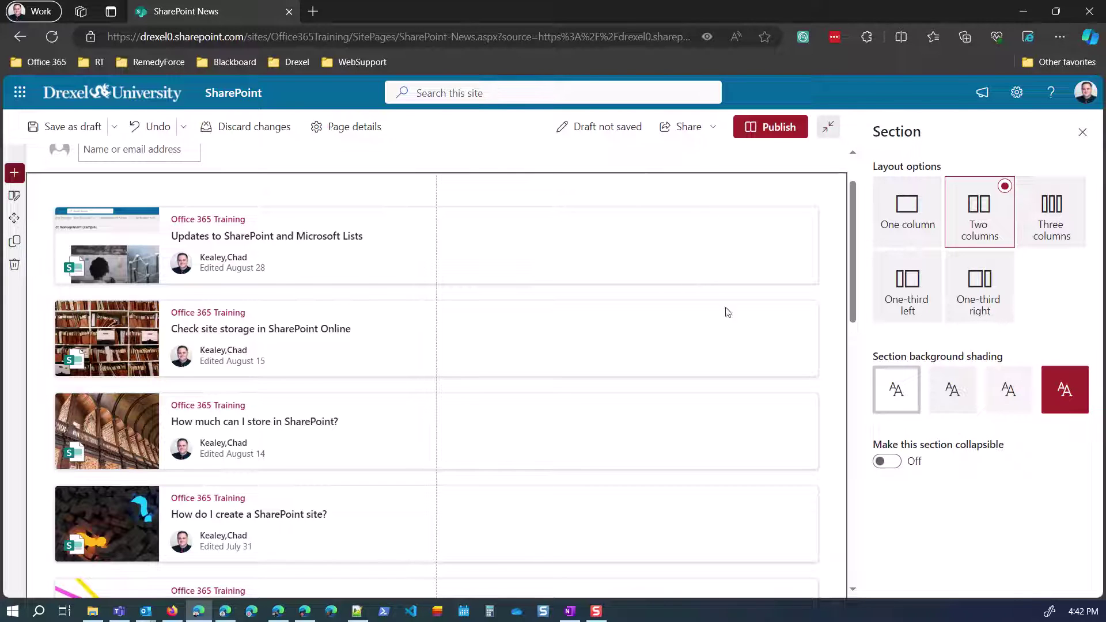
click(234, 203)
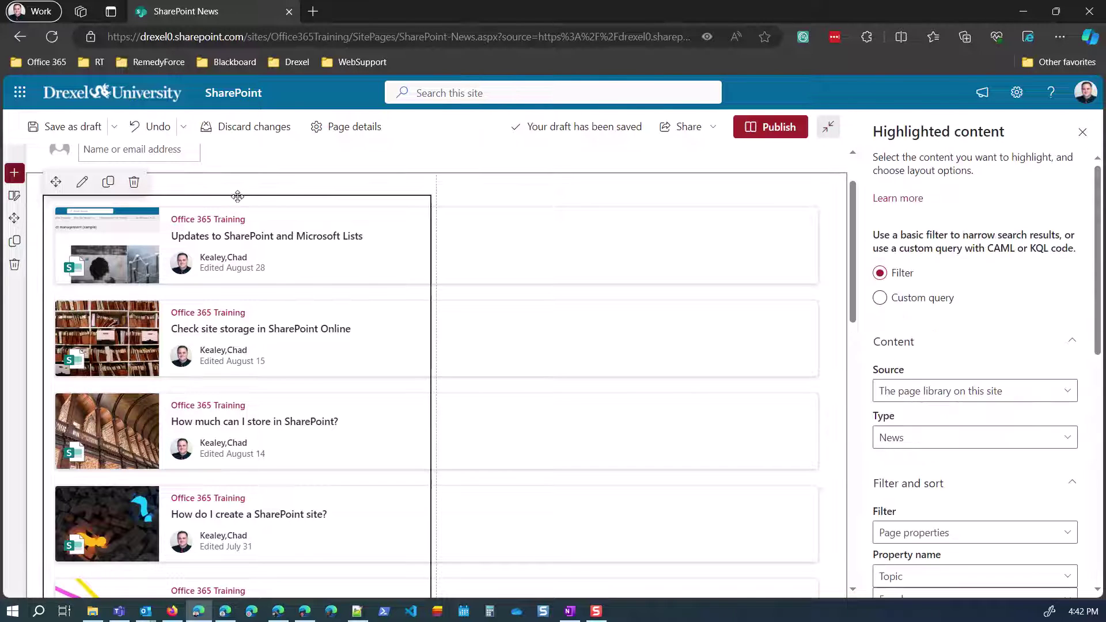
drag(237, 197, 382, 284)
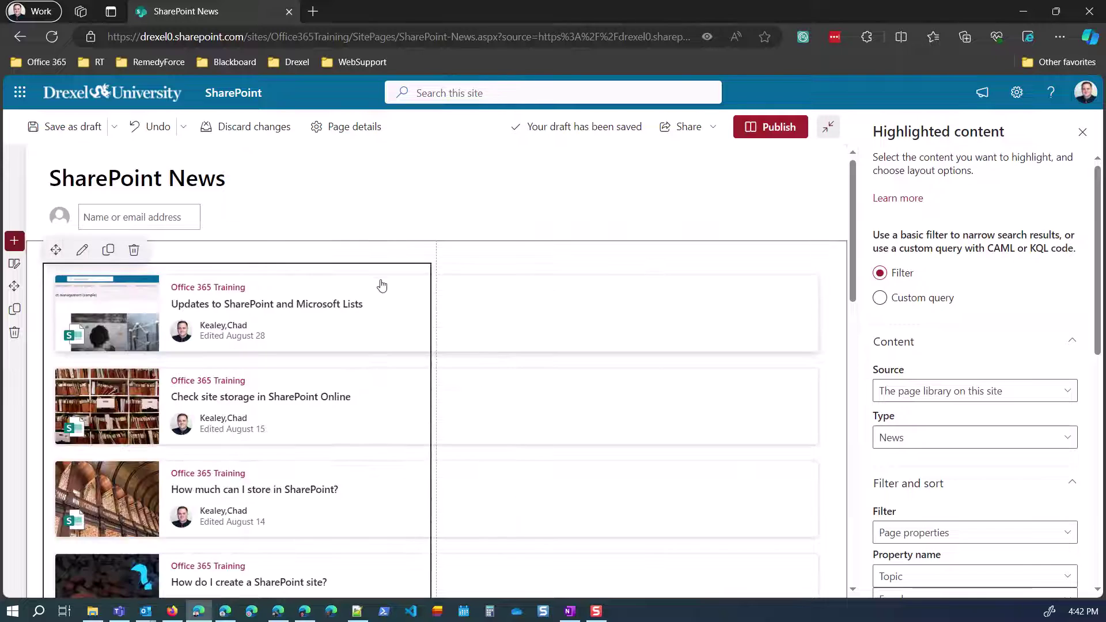
click(63, 128)
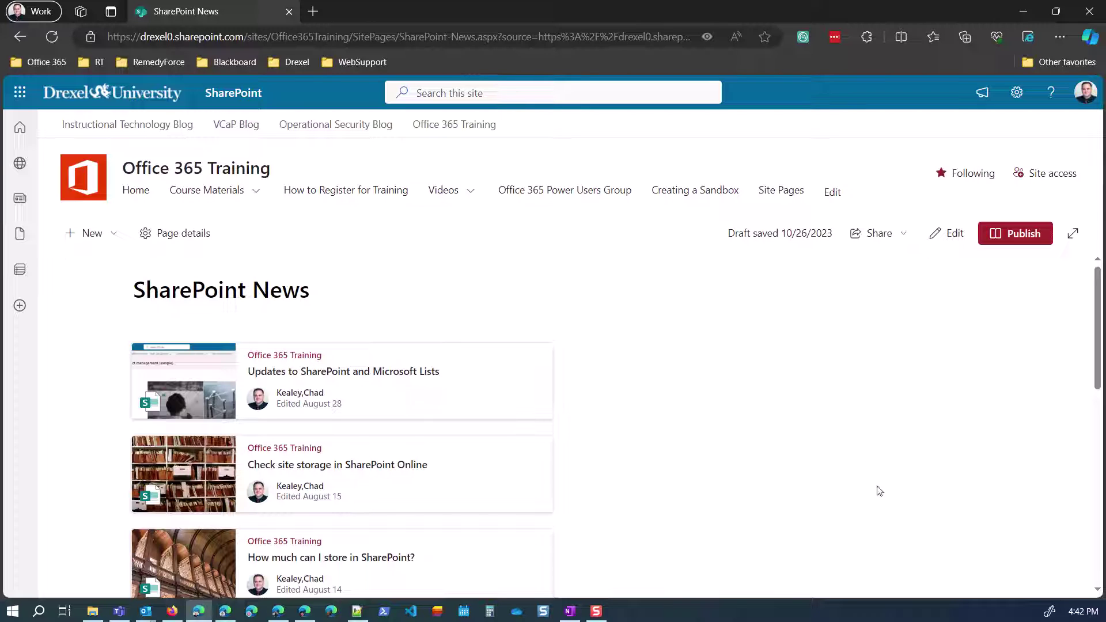
Reopen the page for editing and set the section back to One column.
click(948, 235)
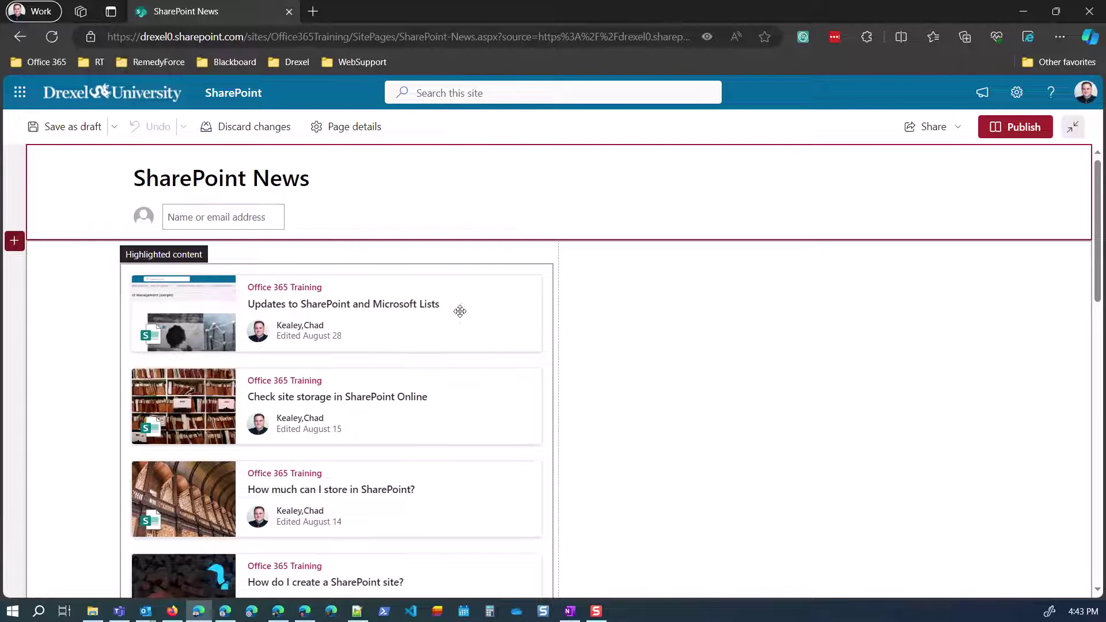
click(14, 265)
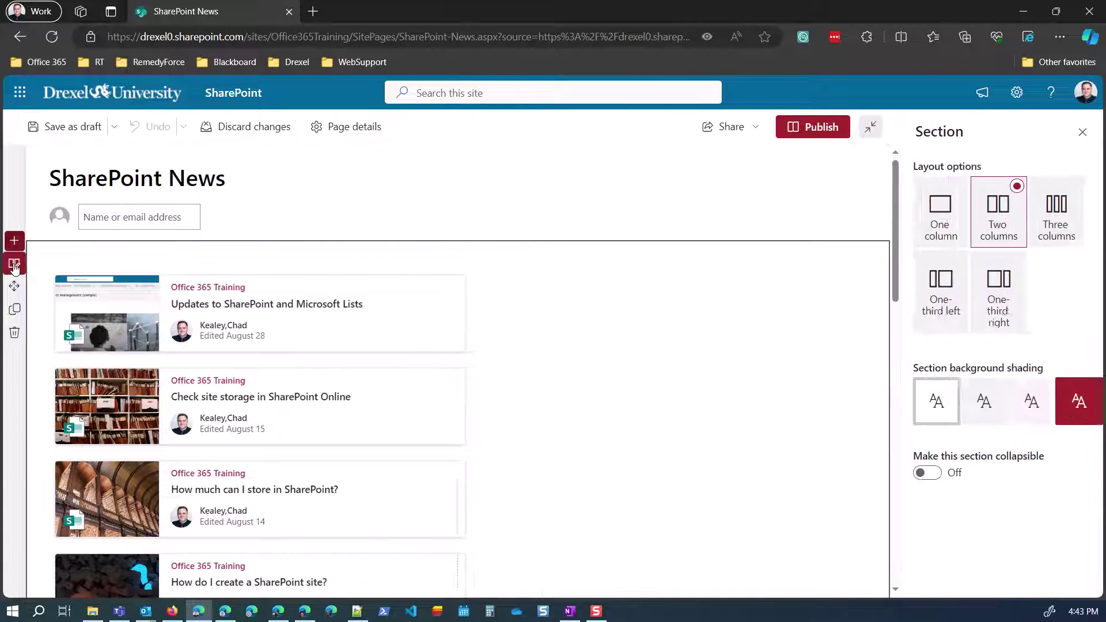
click(930, 227)
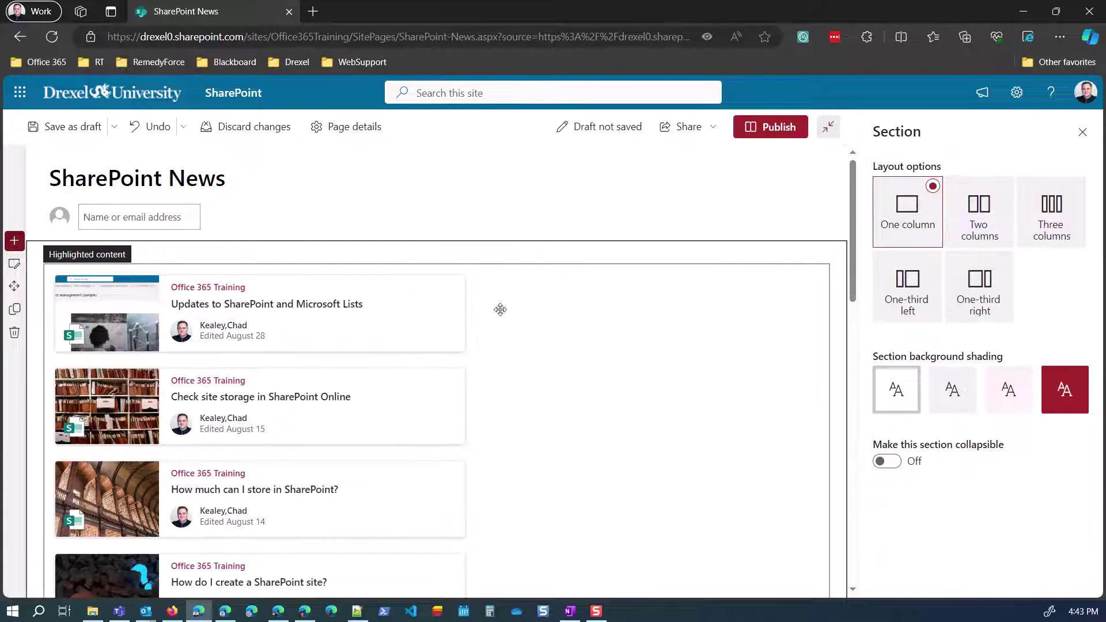
Switch the Highlighted content web part to the Grid layout.
click(132, 304)
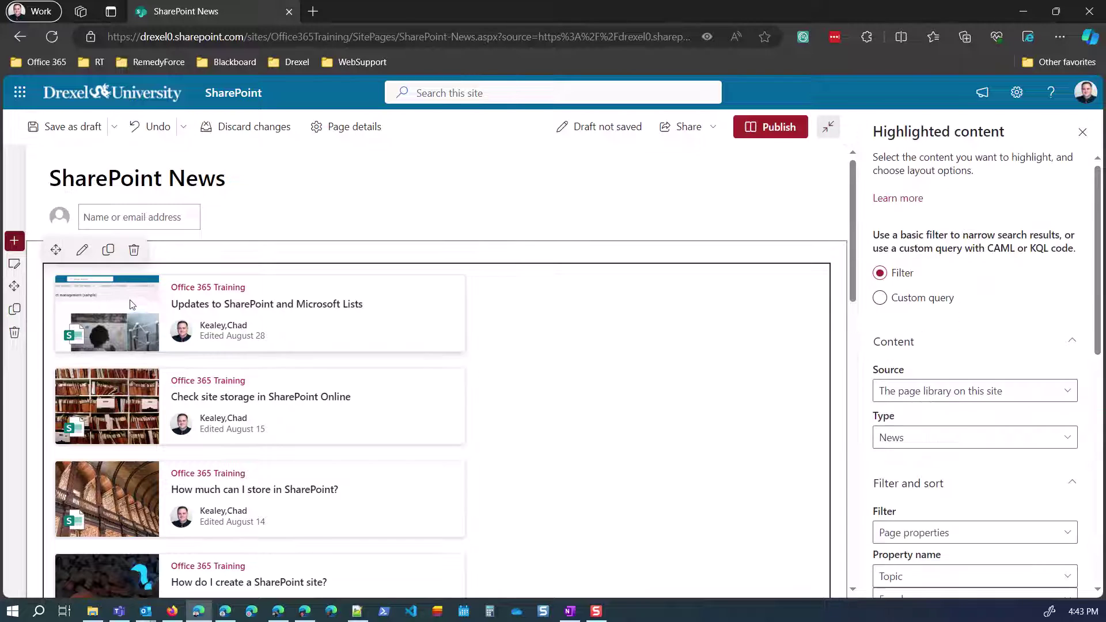
scroll(966, 439, down, 7)
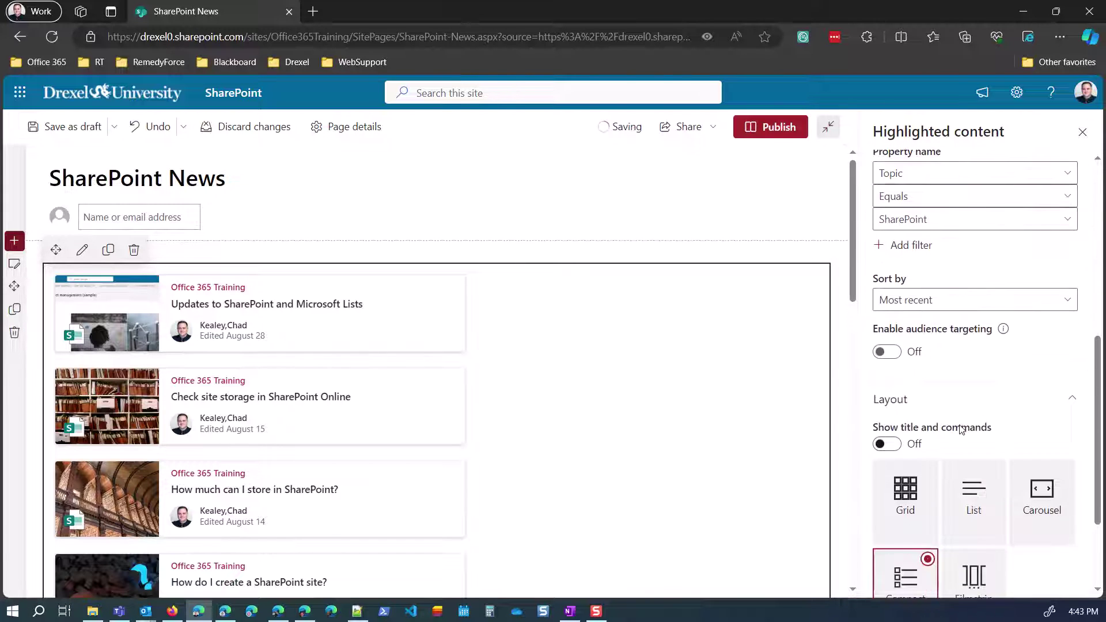
click(901, 425)
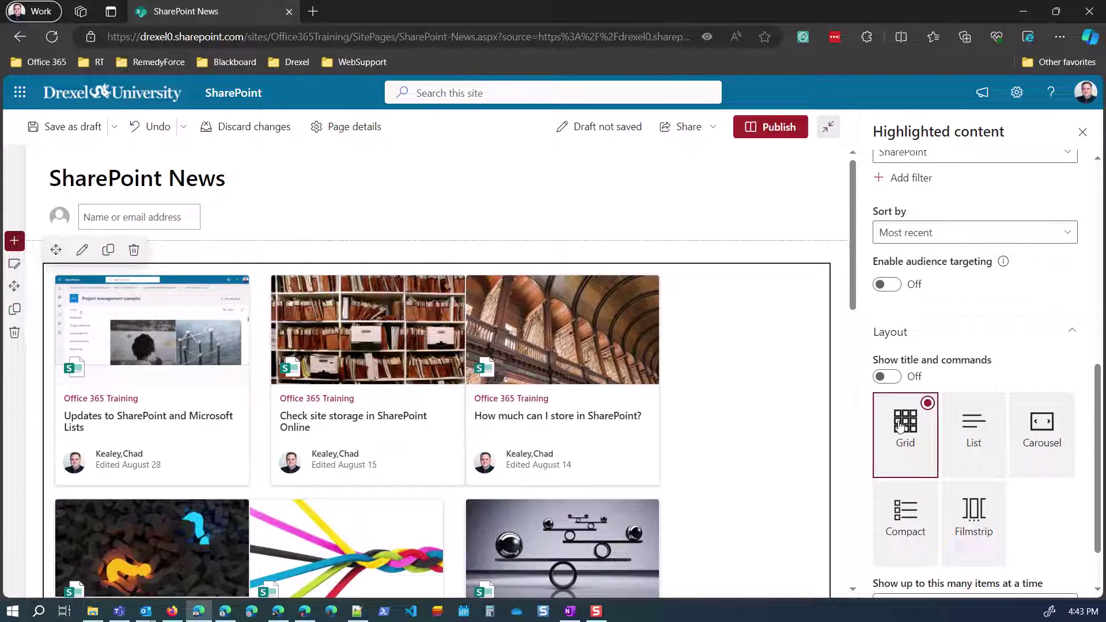
scroll(792, 435, down, 5)
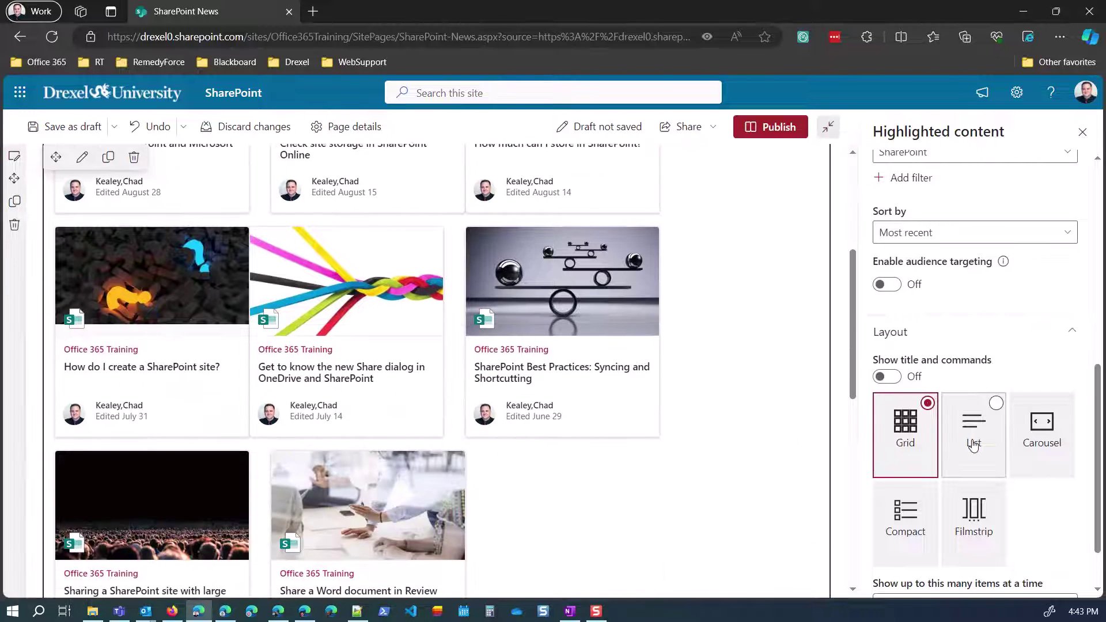
scroll(973, 440, down, 1)
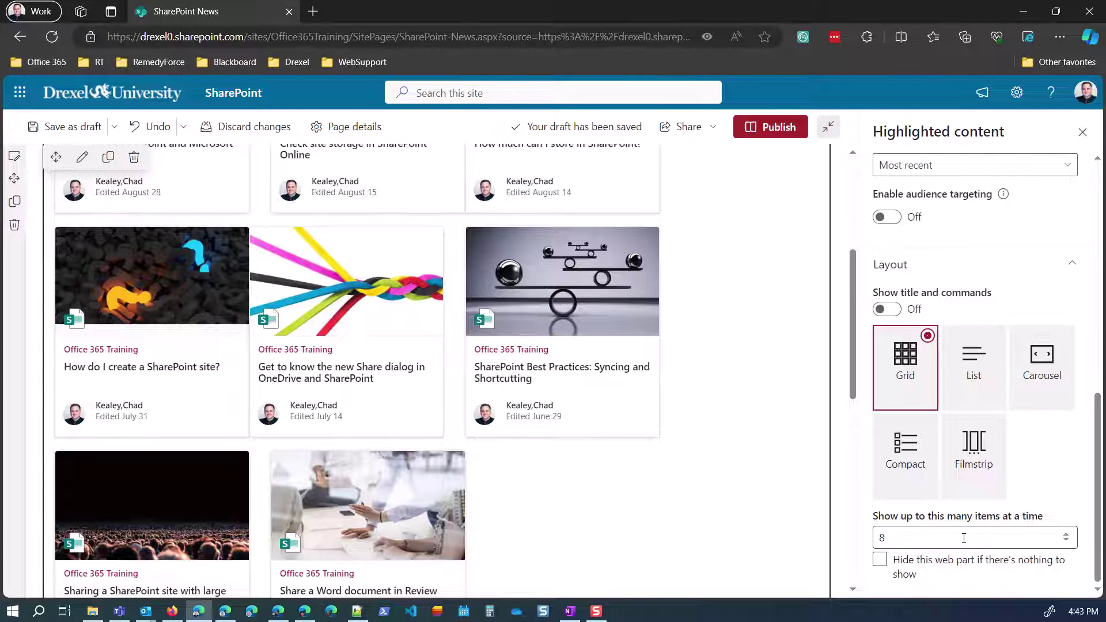
Set 'Show up to this many items at a time' to 500.
click(889, 538)
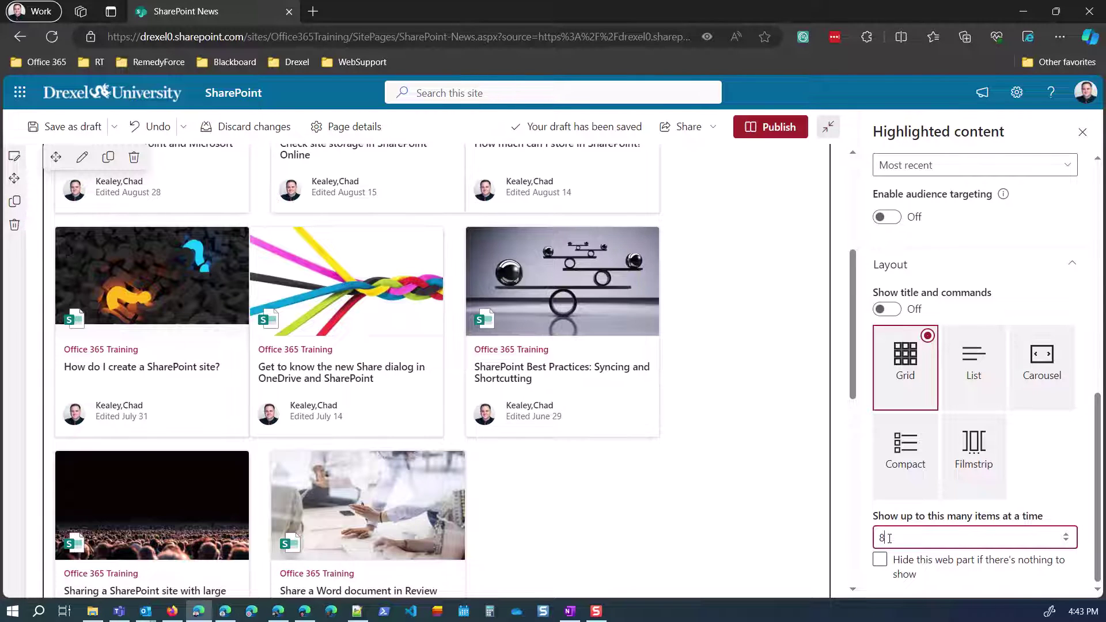
double_click(889, 538)
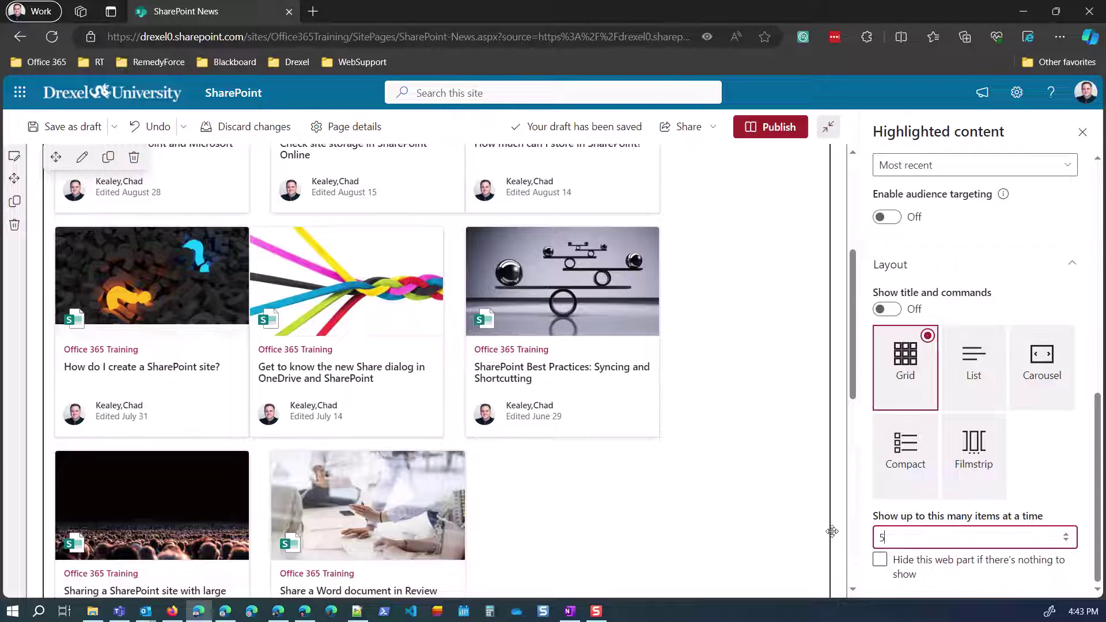
text(00)
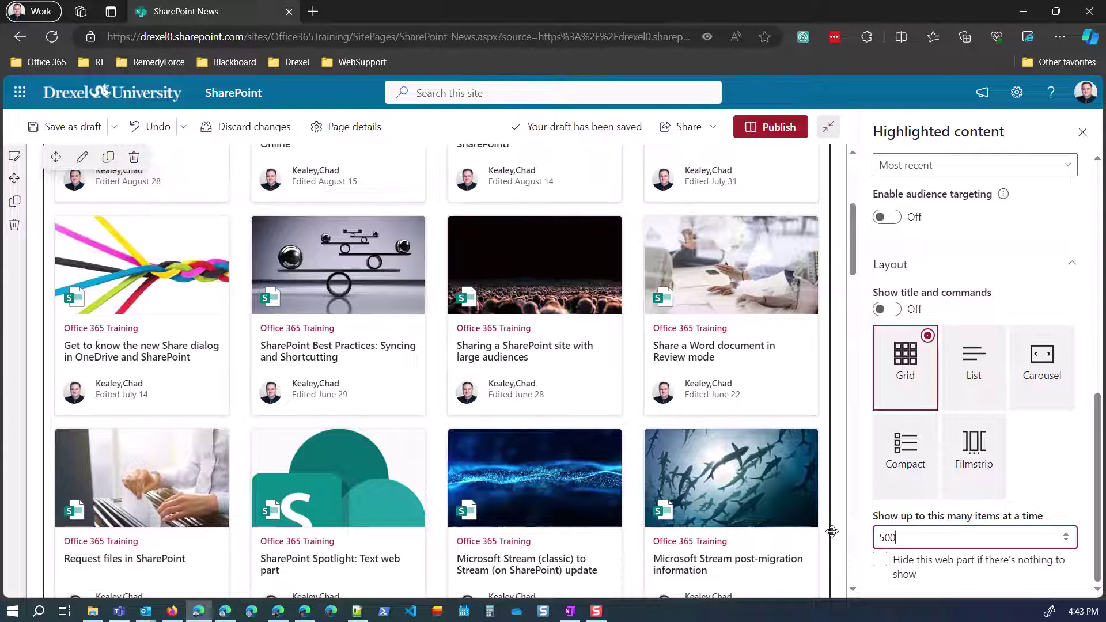
click(1066, 535)
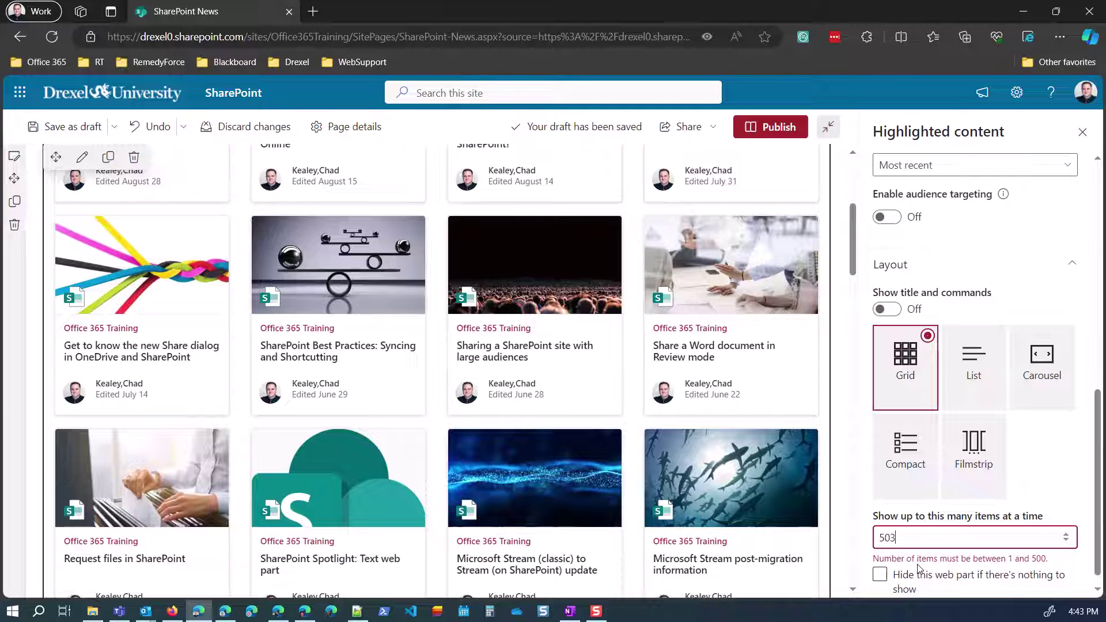
key(BackSpace)
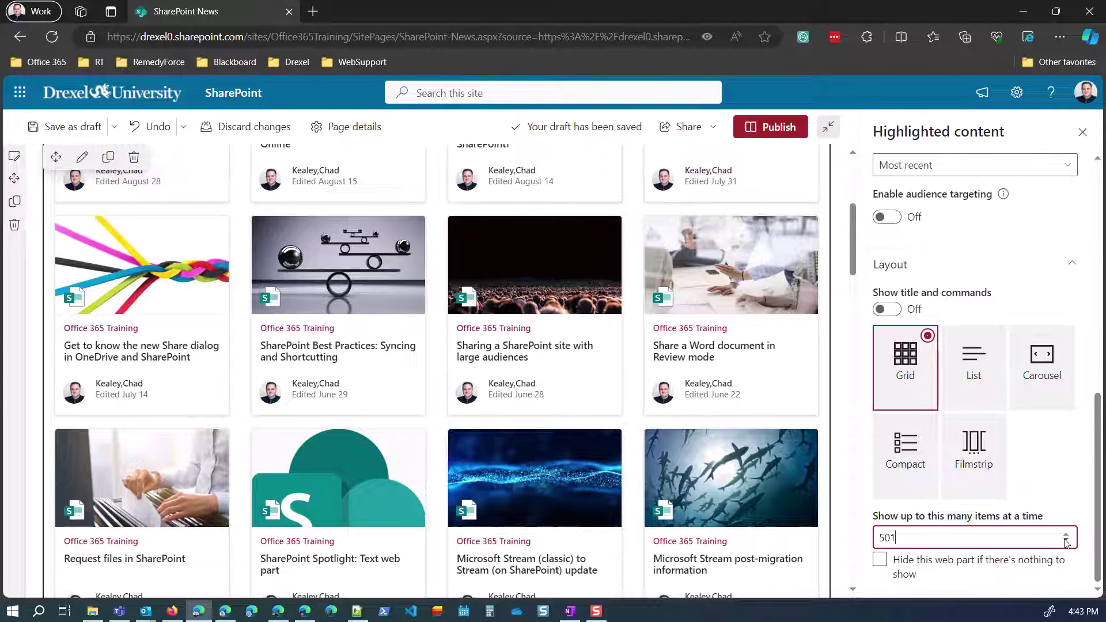
text(0)
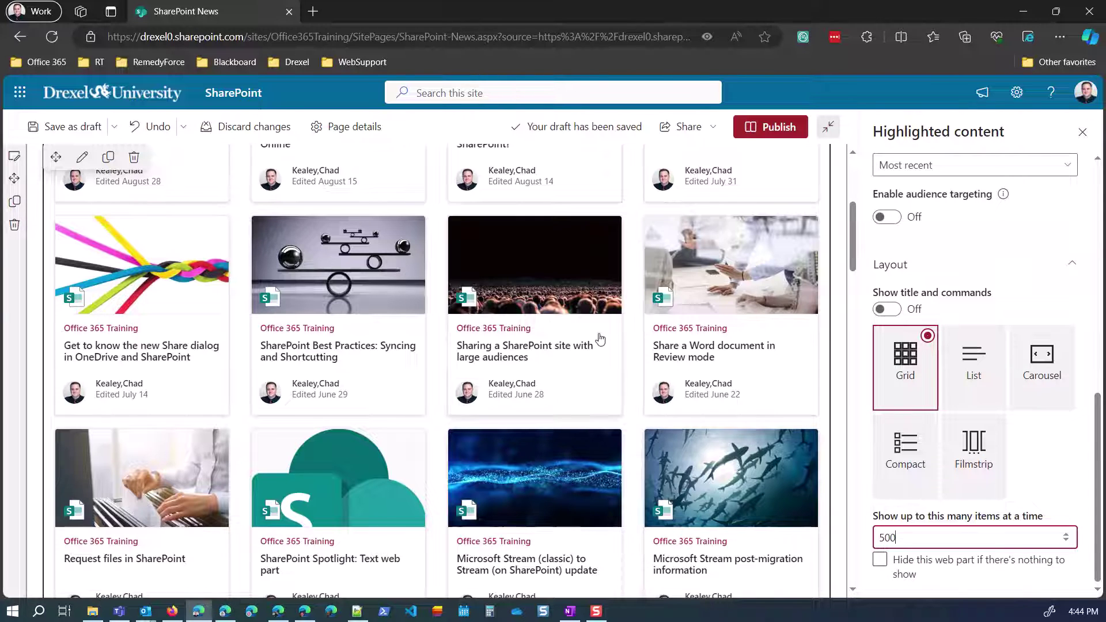
scroll(591, 337, up, 5)
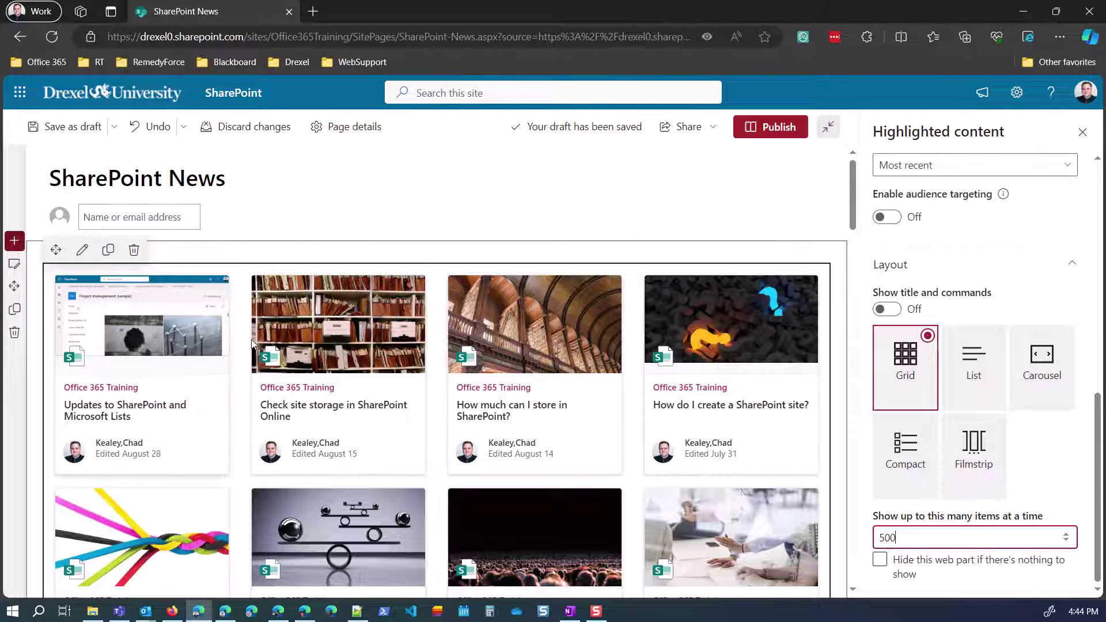
click(67, 129)
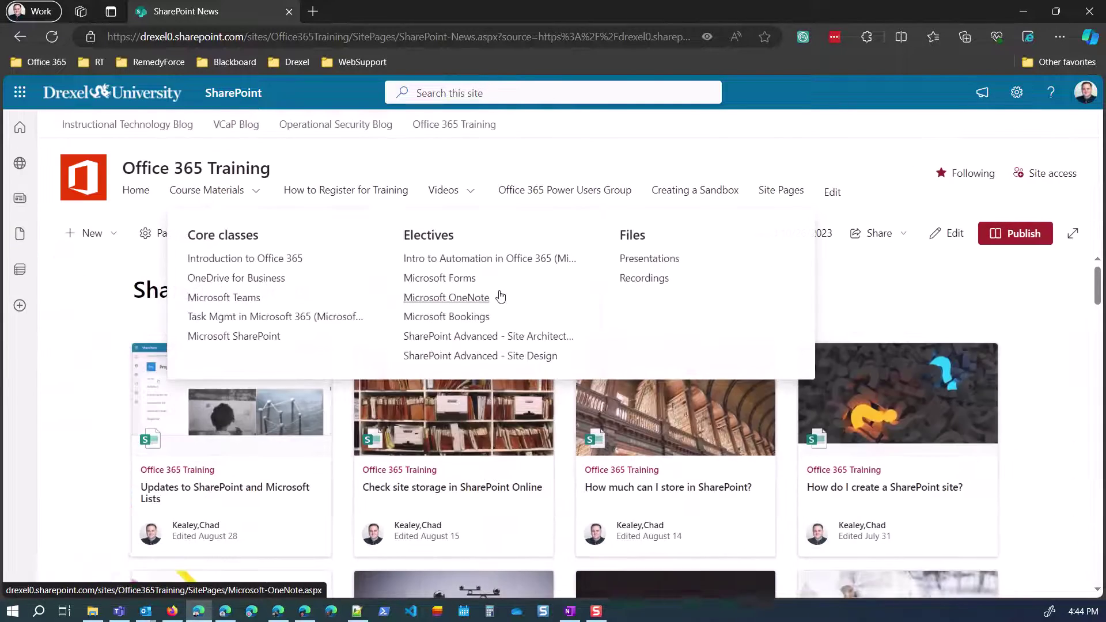
scroll(485, 310, down, 10)
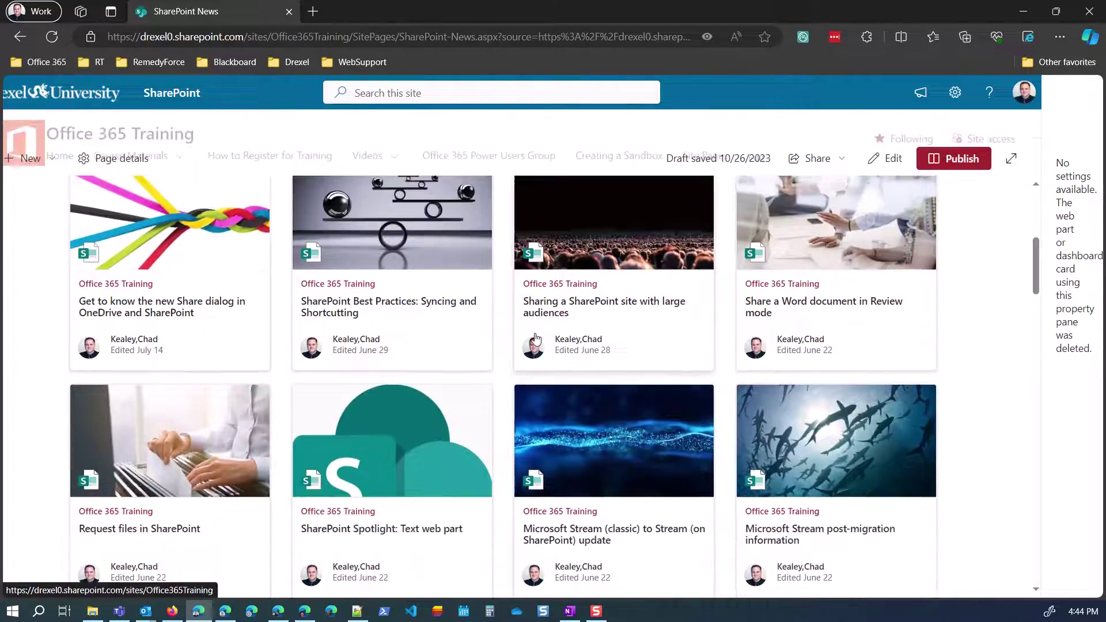
scroll(519, 342, down, 13)
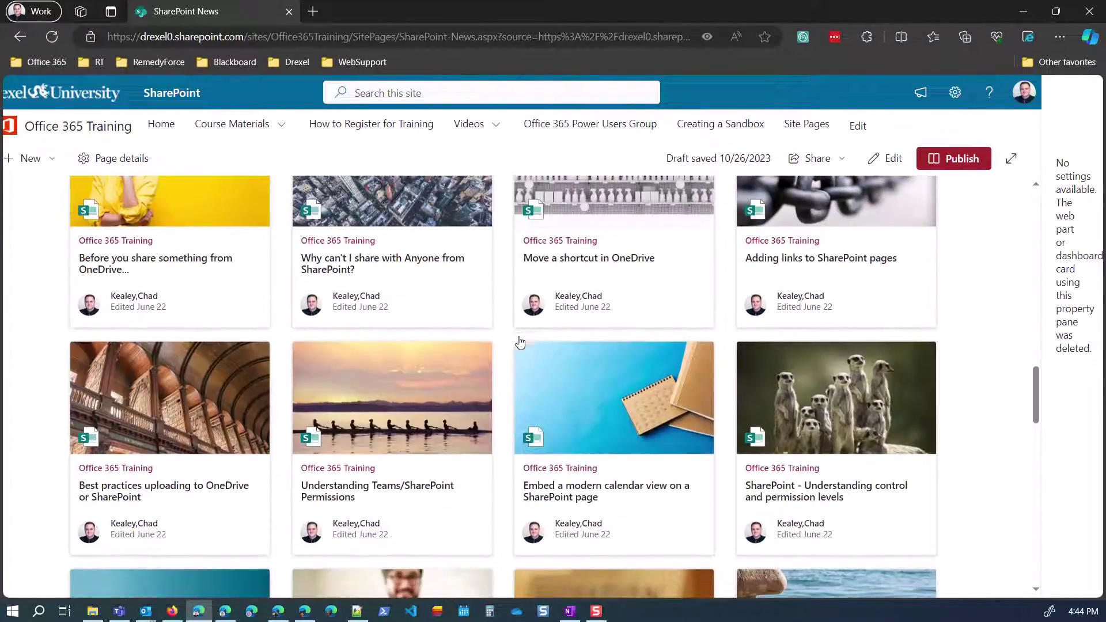
scroll(520, 342, down, 5)
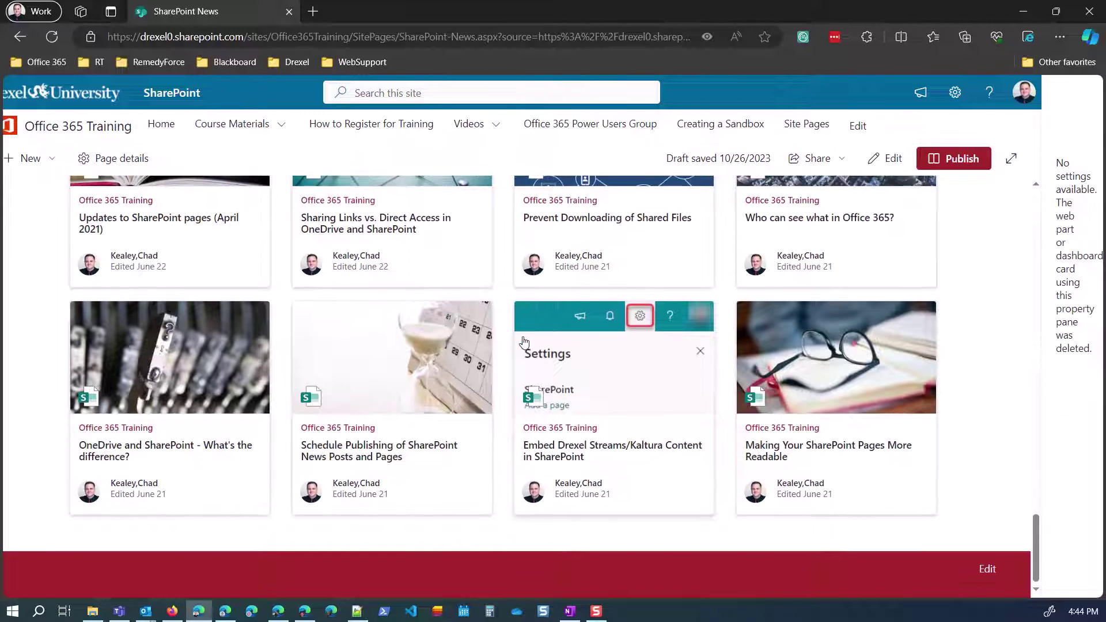
scroll(459, 364, up, 18)
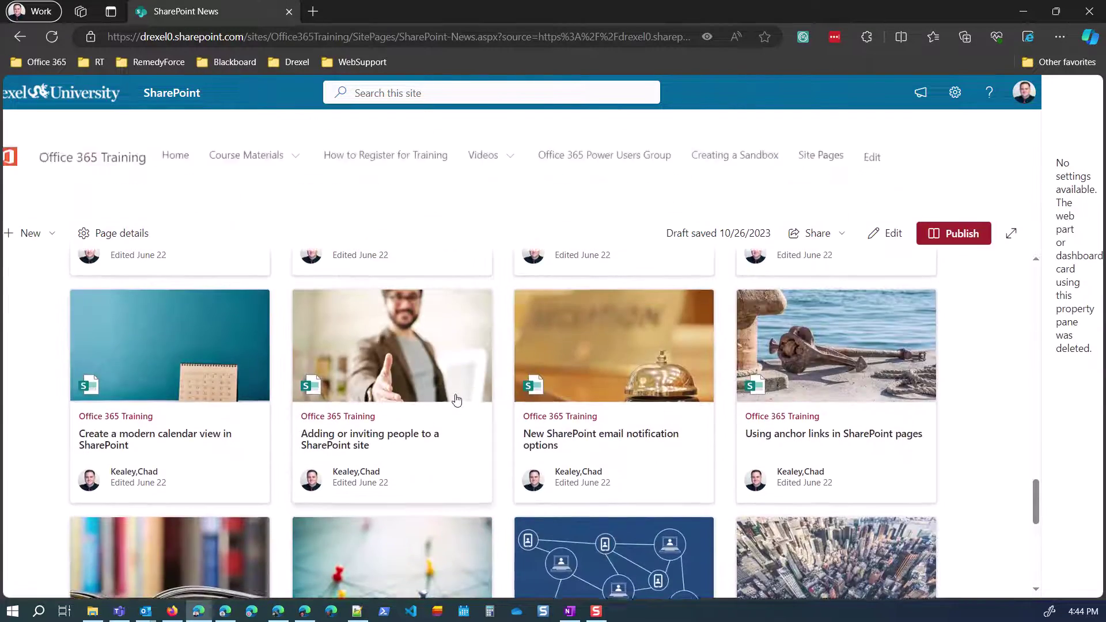
scroll(475, 354, up, 2)
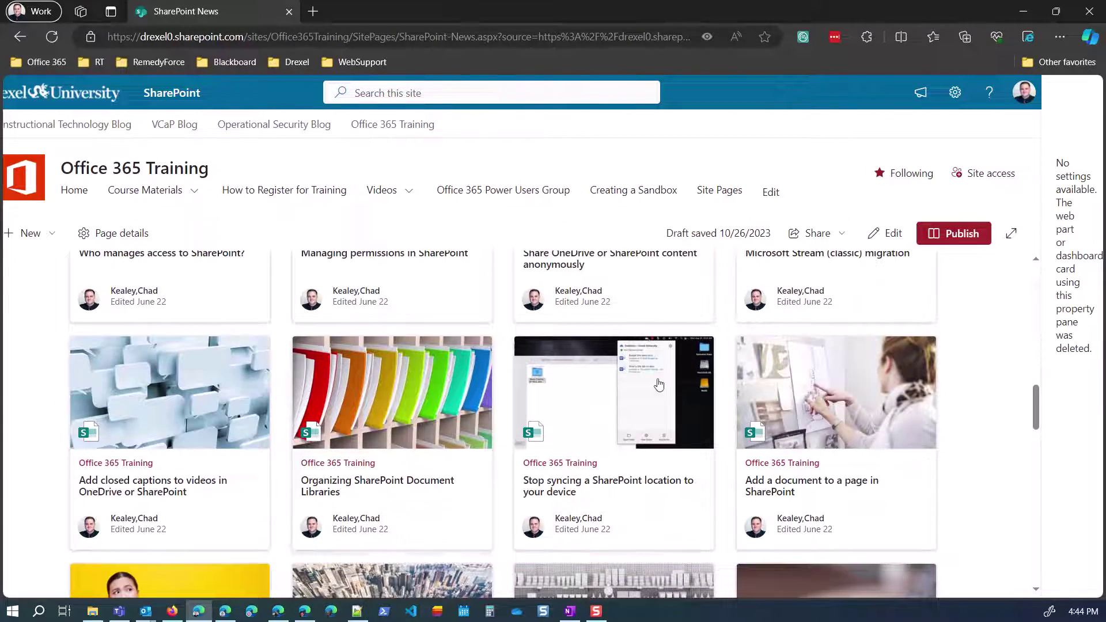
scroll(518, 364, up, 3)
scroll(513, 357, up, 10)
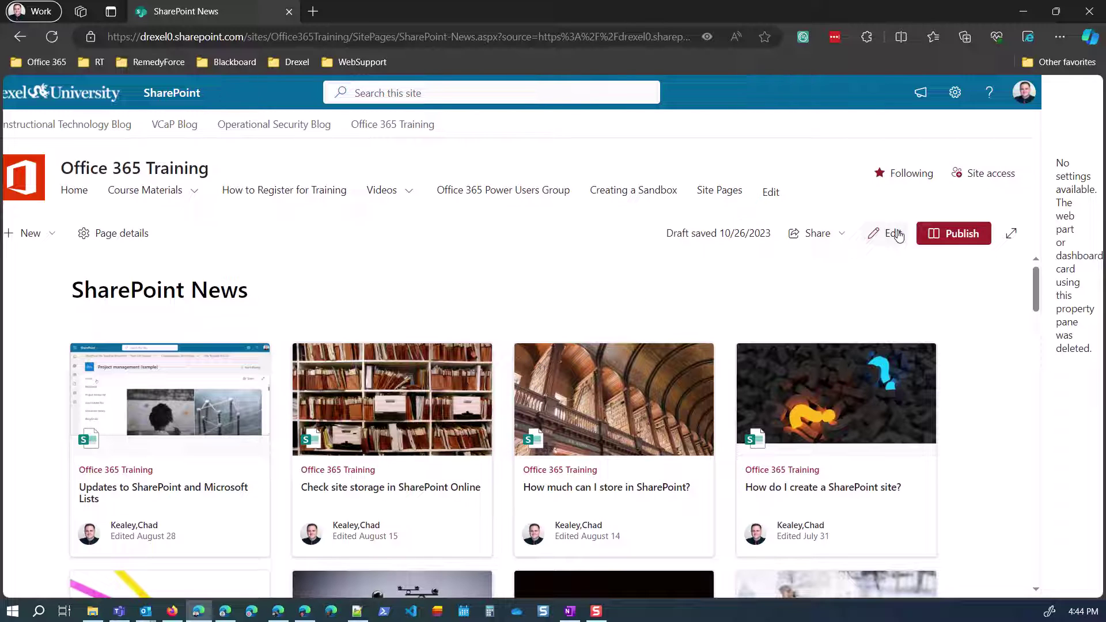
In edit mode, insert a News web part below the SharePoint News heading.
click(894, 233)
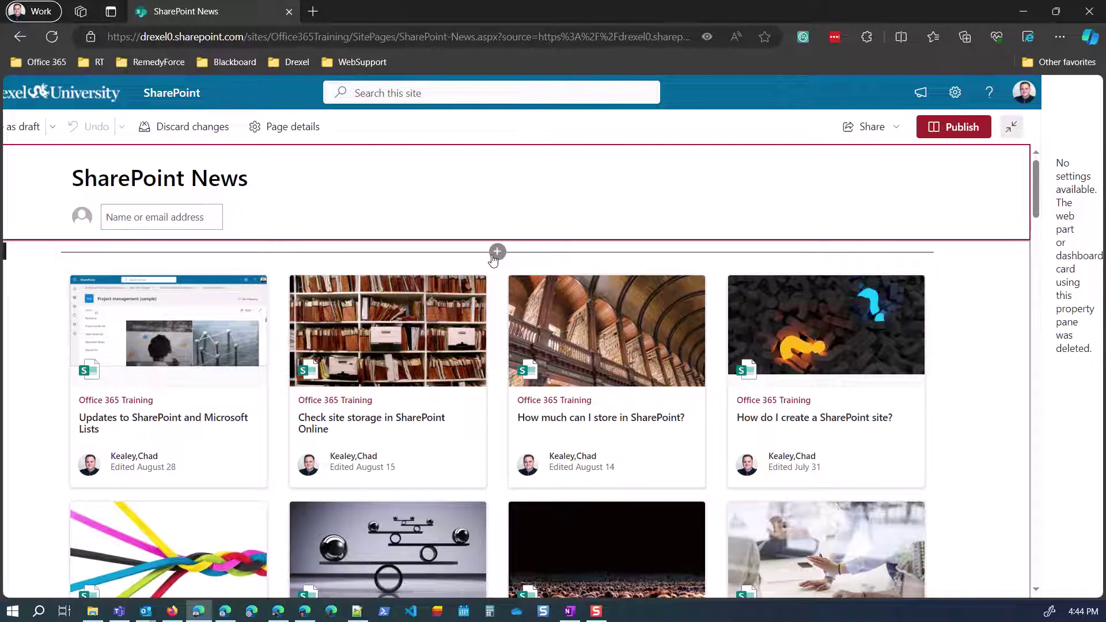
click(497, 251)
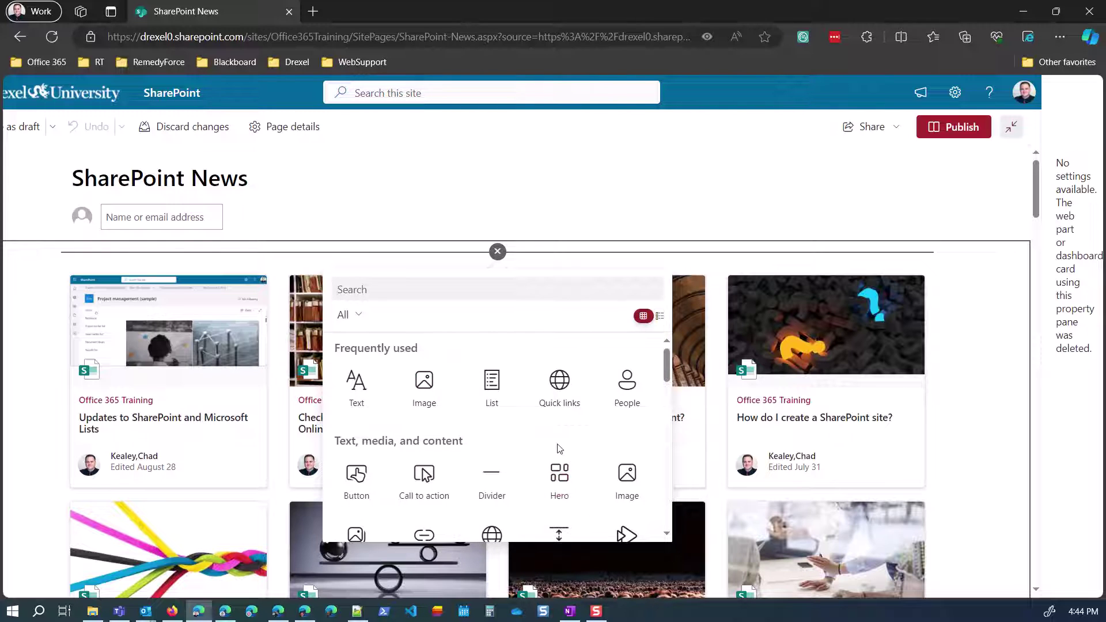
scroll(558, 451, down, 5)
scroll(547, 405, down, 5)
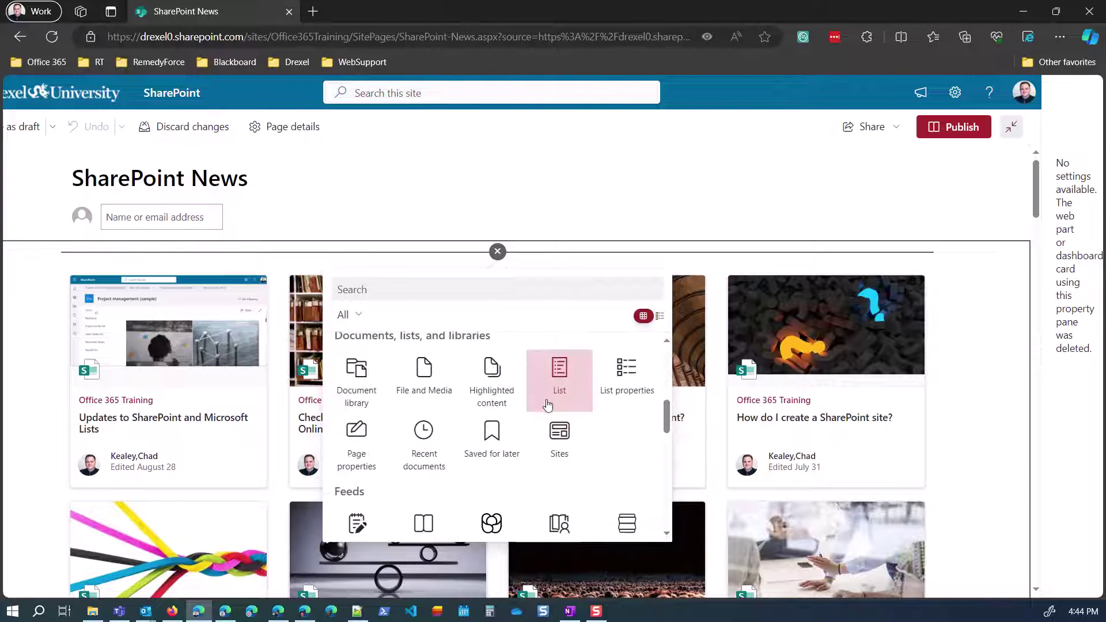
scroll(548, 403, down, 1)
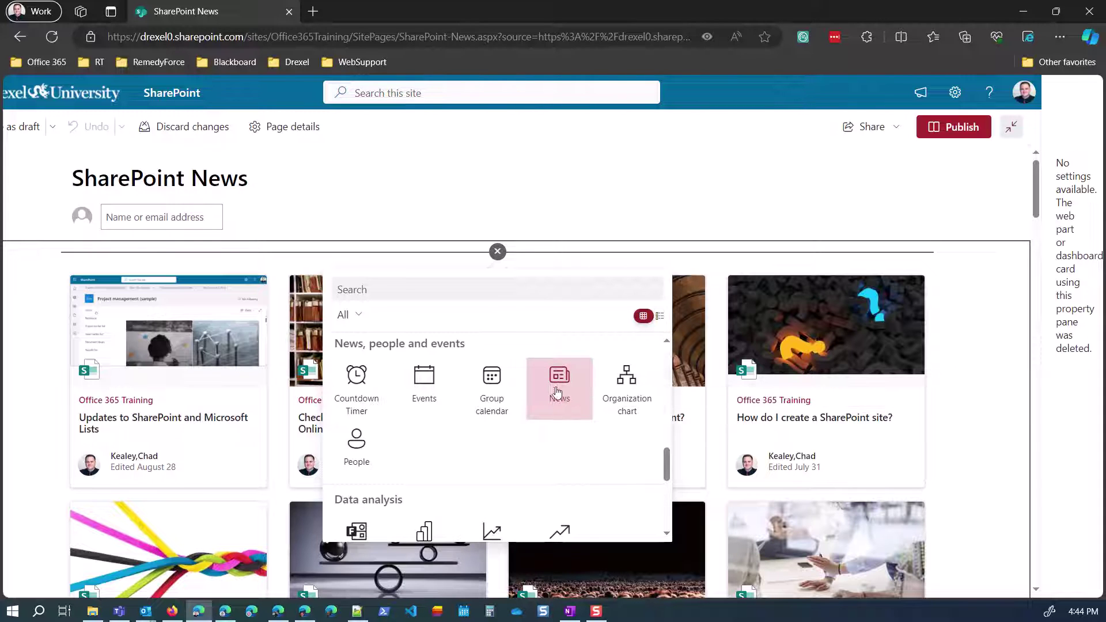
click(564, 383)
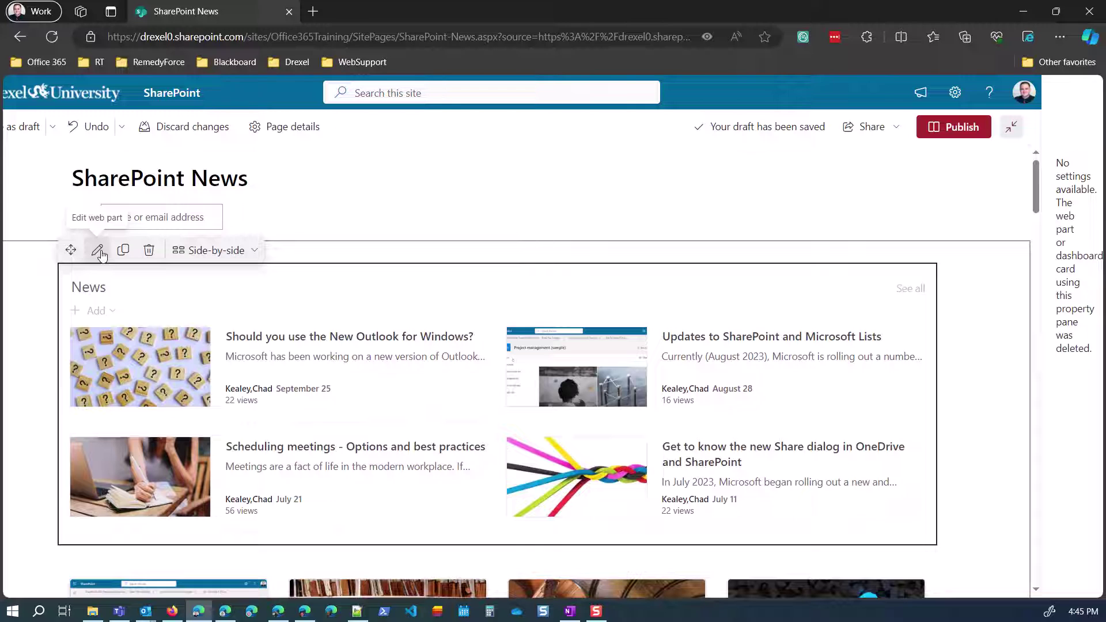
click(98, 252)
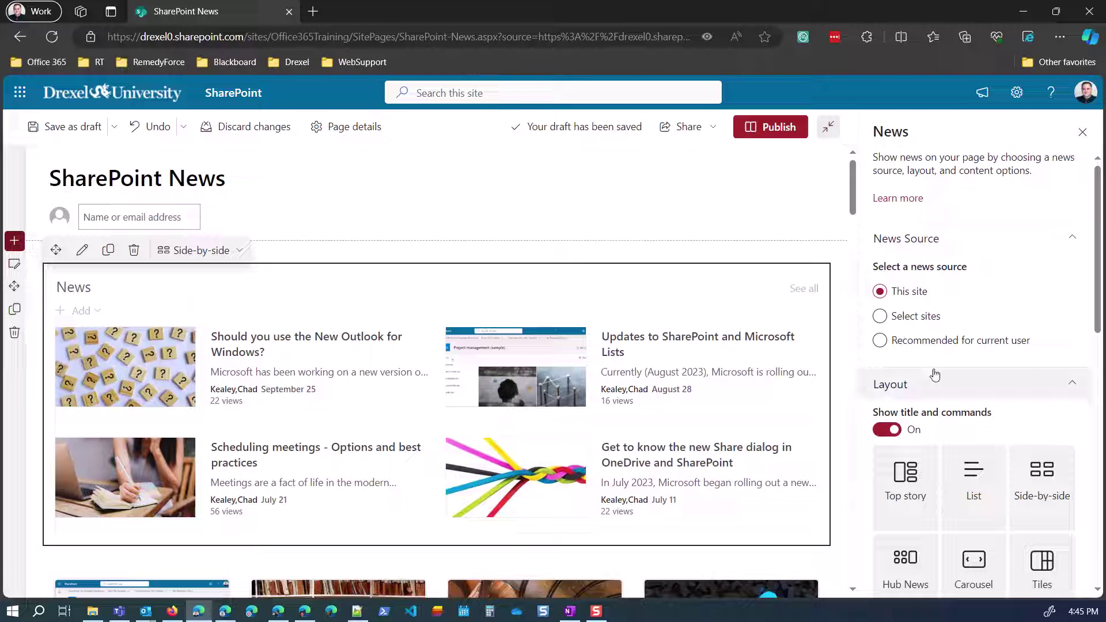
Turn Show title and commands off and back on, then move the property pane down to Filter.
scroll(940, 402, down, 2)
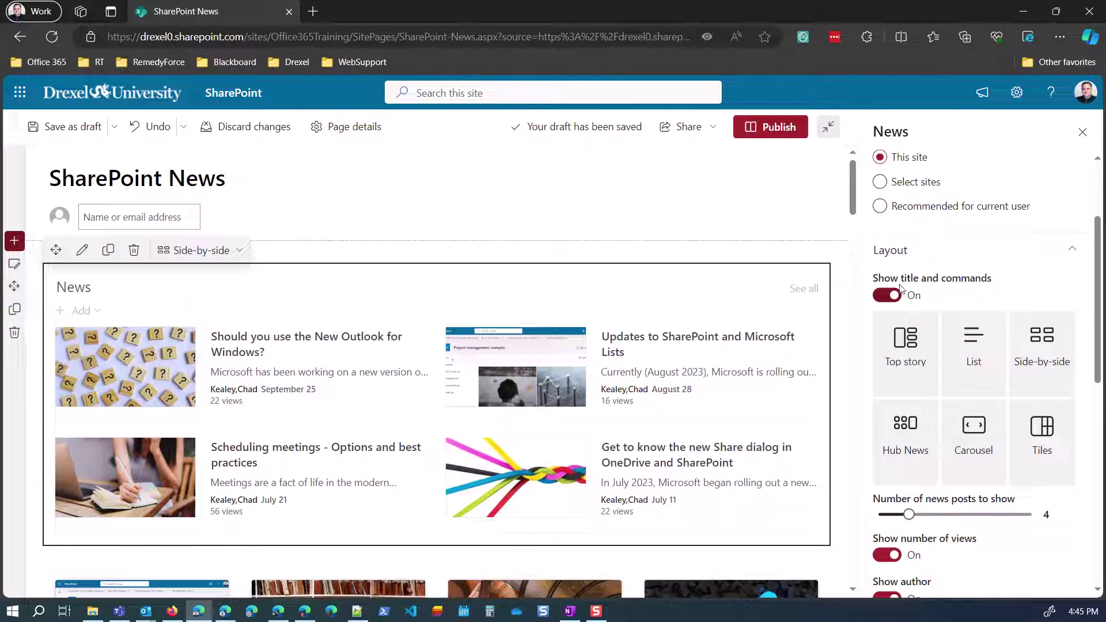
click(888, 296)
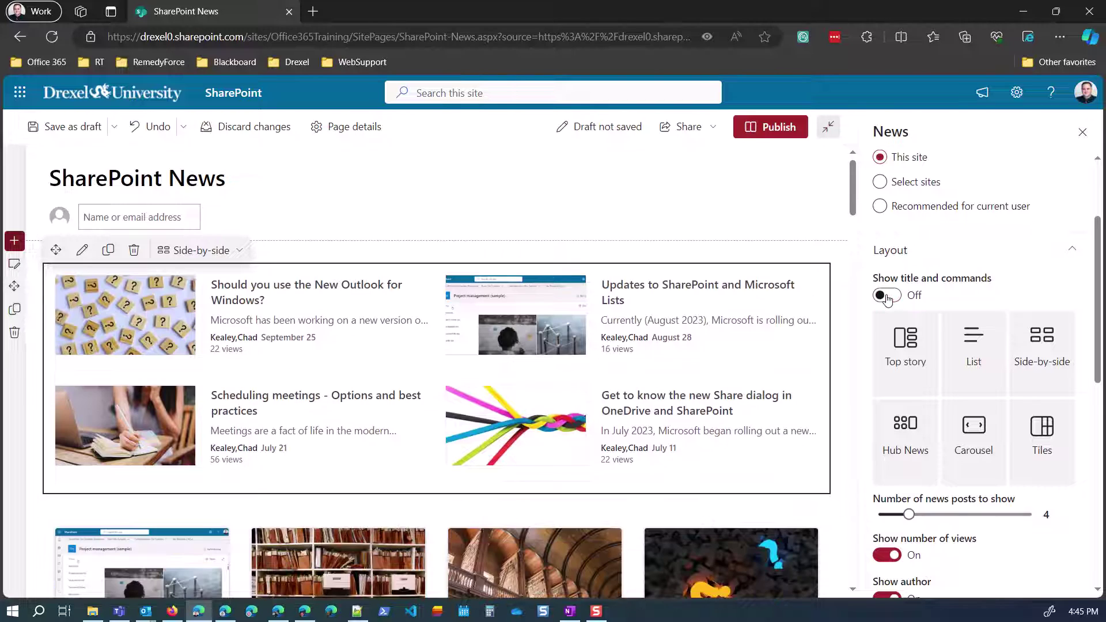
click(888, 296)
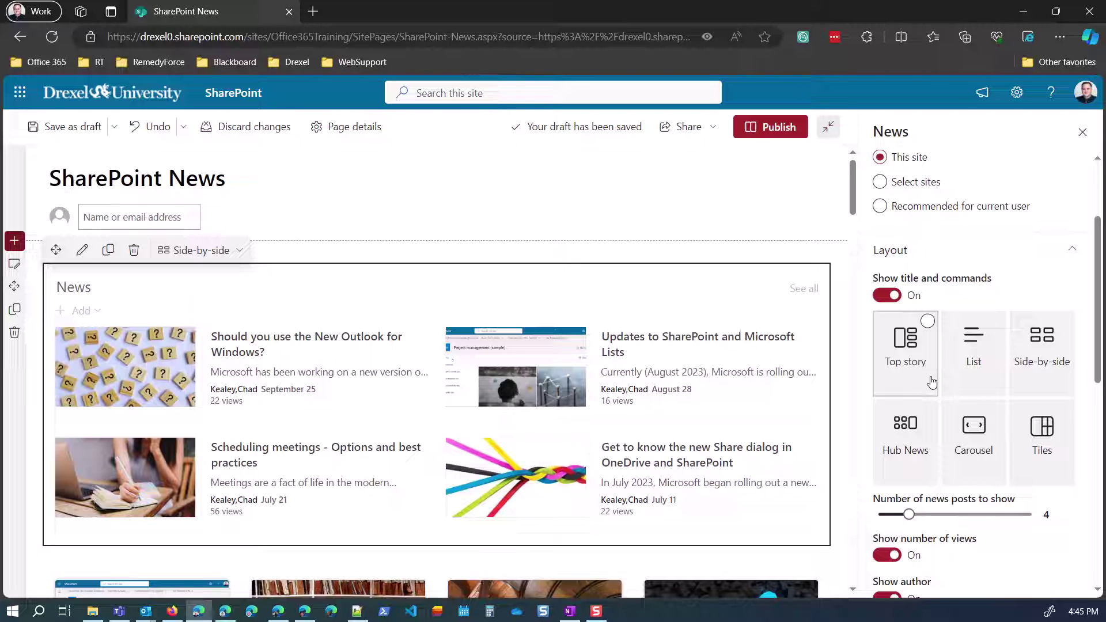
scroll(932, 382, up, 2)
scroll(931, 382, down, 6)
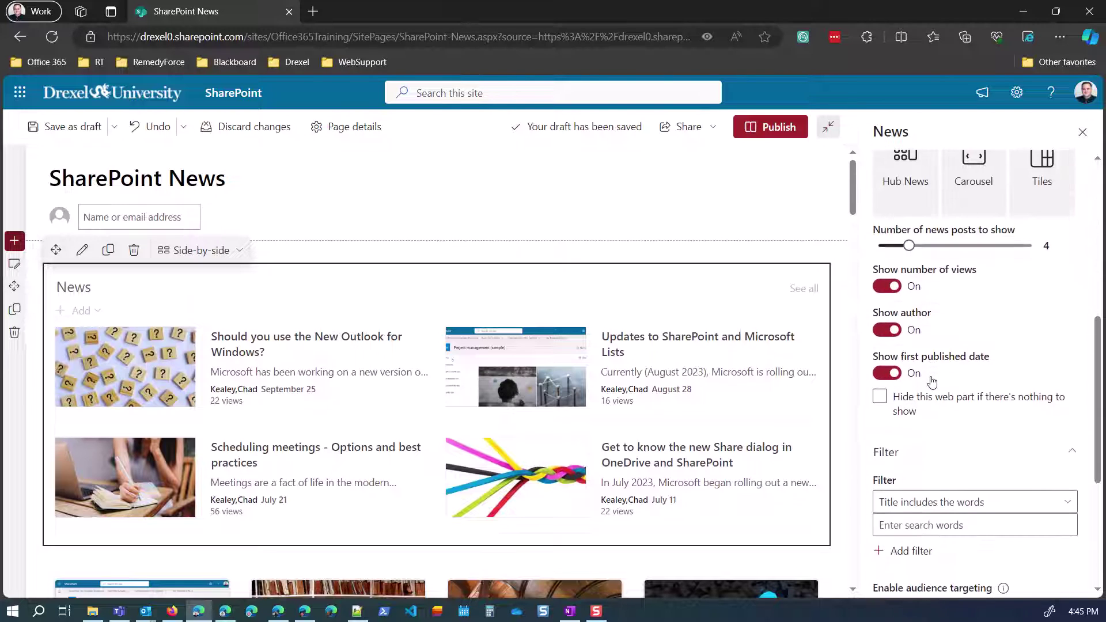
scroll(931, 382, up, 2)
scroll(922, 309, up, 2)
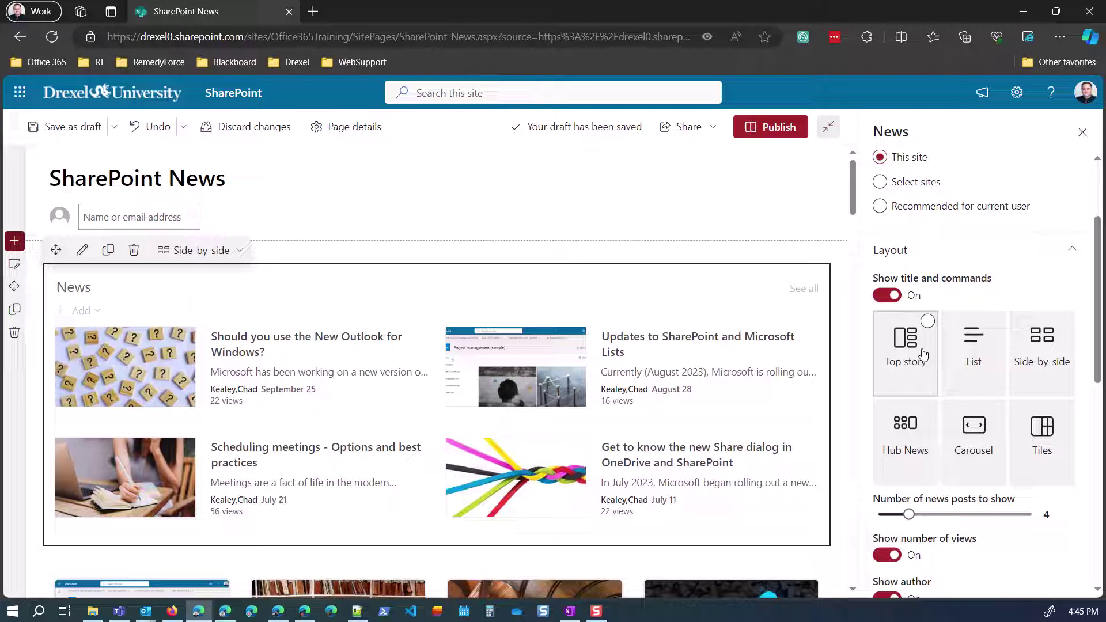
scroll(923, 353, down, 5)
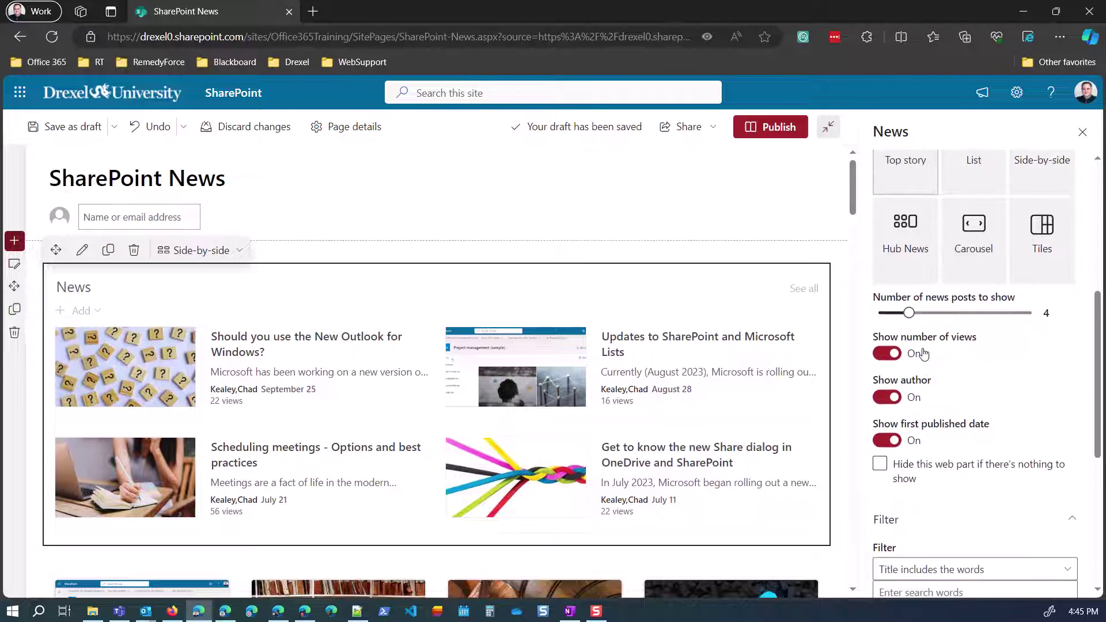
scroll(924, 352, down, 1)
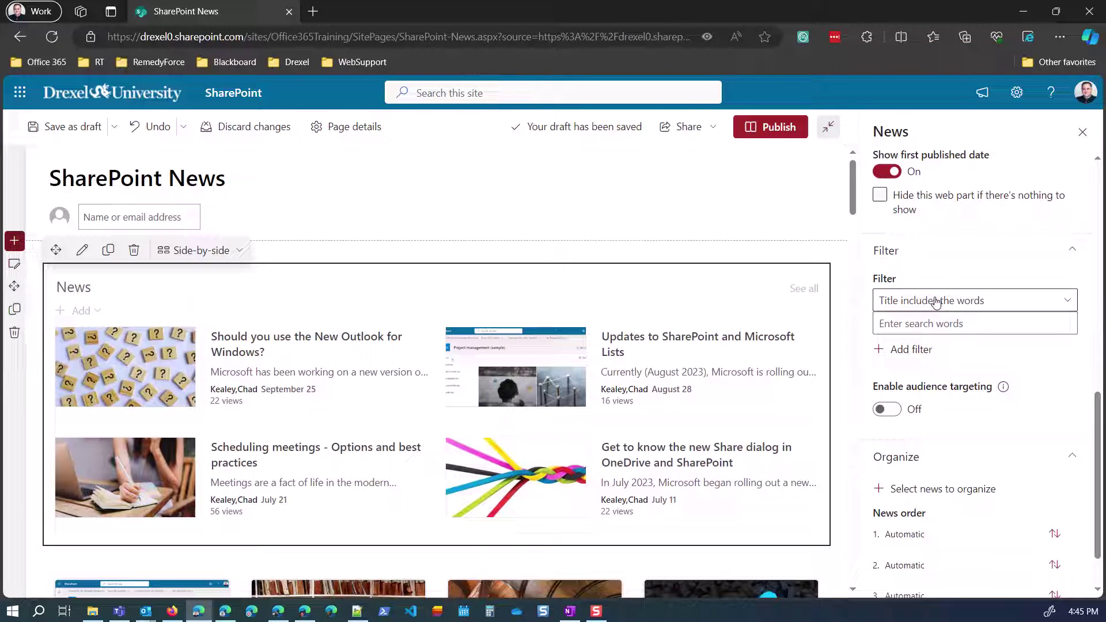
Filter the News web part by Page properties, with Topic set to SharePoint.
click(936, 302)
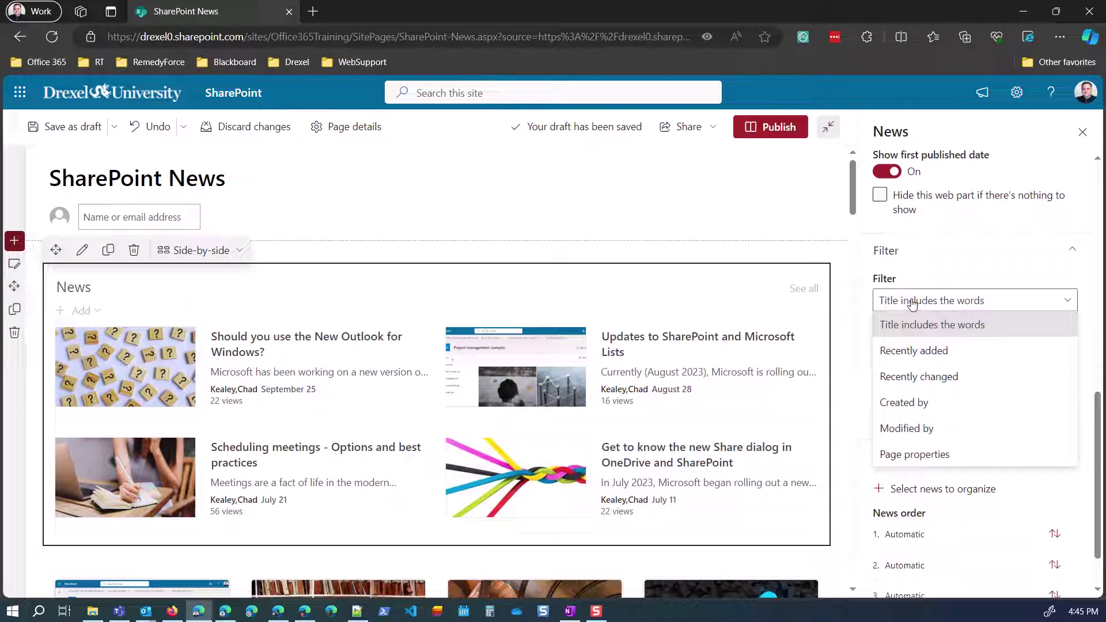
click(921, 455)
click(919, 345)
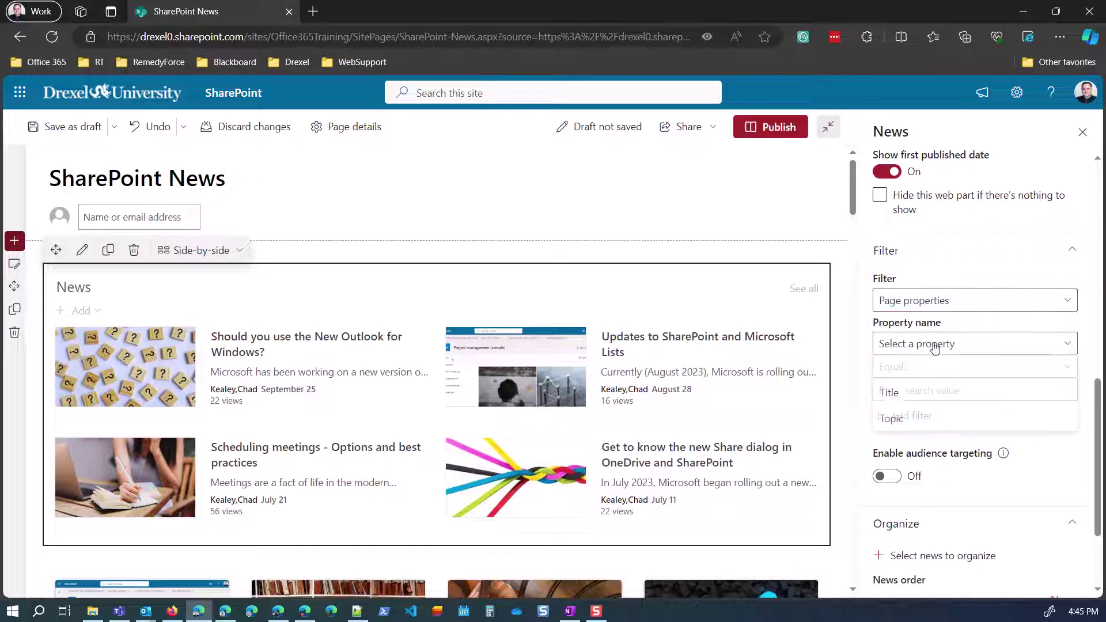
click(918, 421)
click(928, 401)
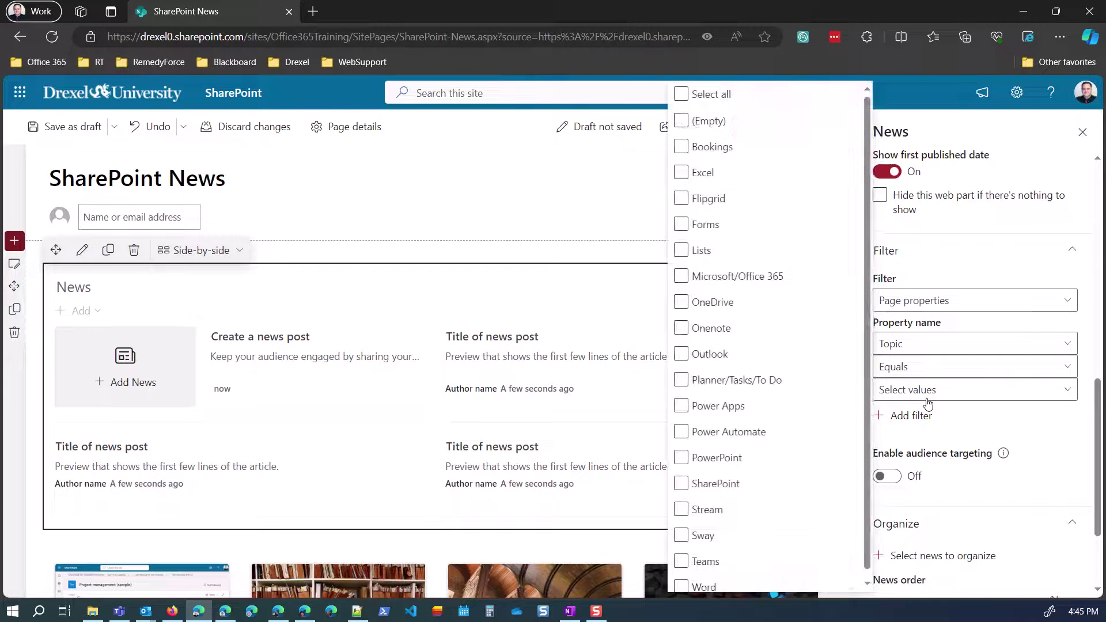
click(682, 484)
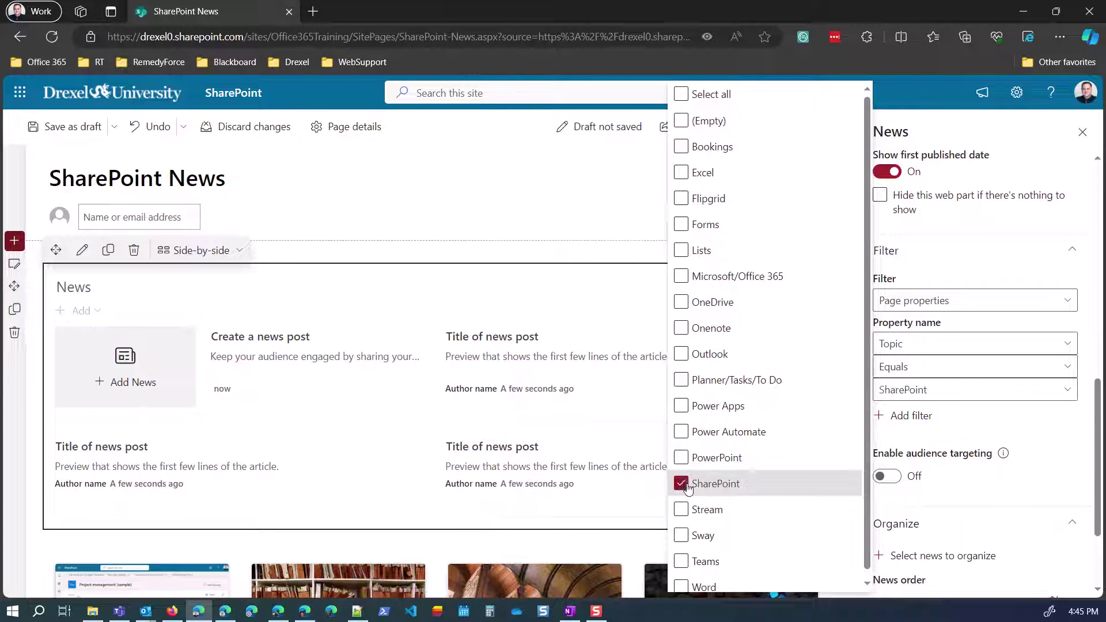
click(968, 469)
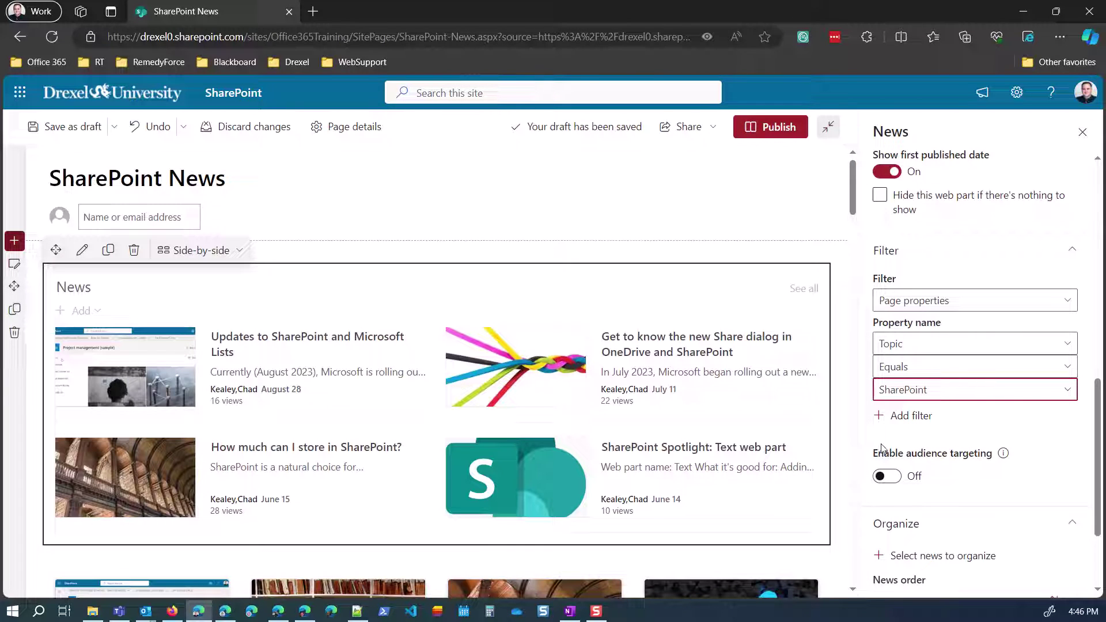
scroll(885, 449, down, 2)
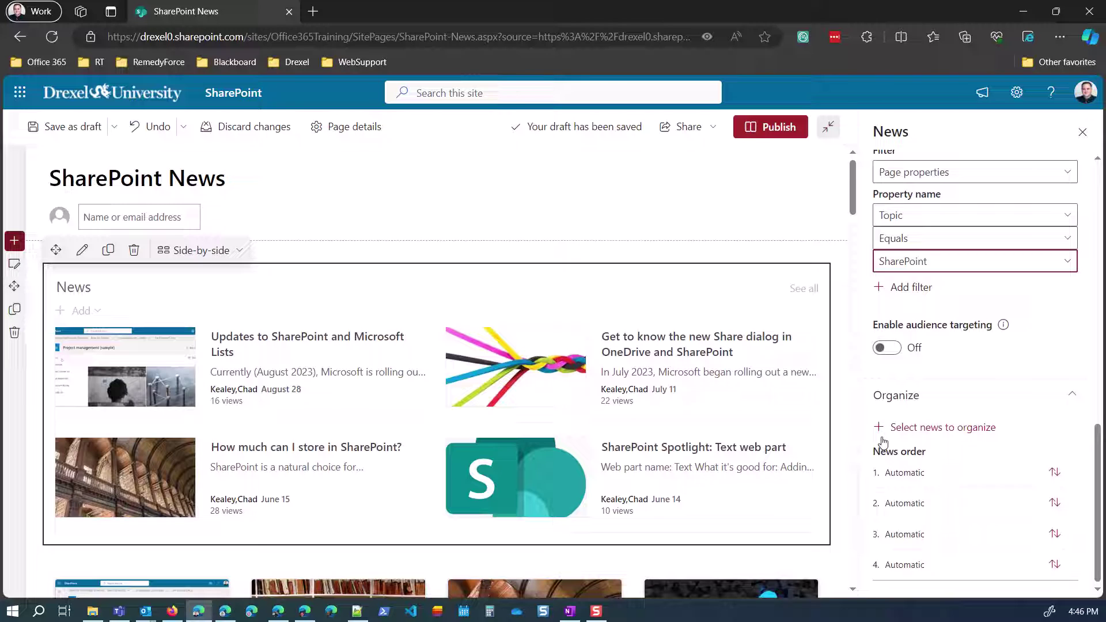
Keep view counts on the news items while hiding author names and published dates.
scroll(884, 442, up, 5)
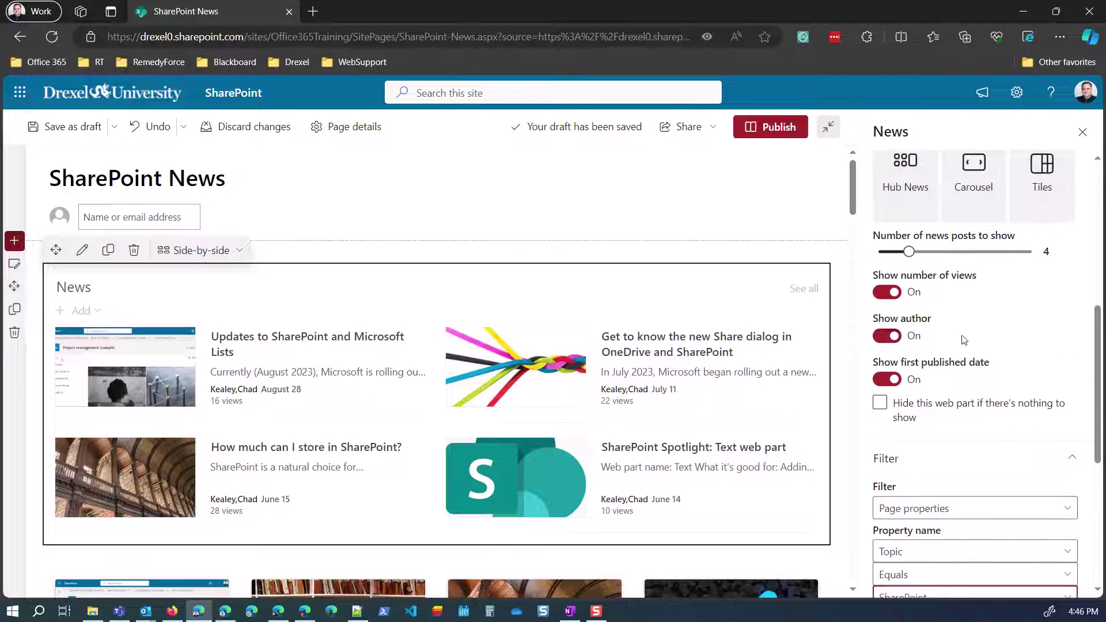
scroll(964, 340, up, 2)
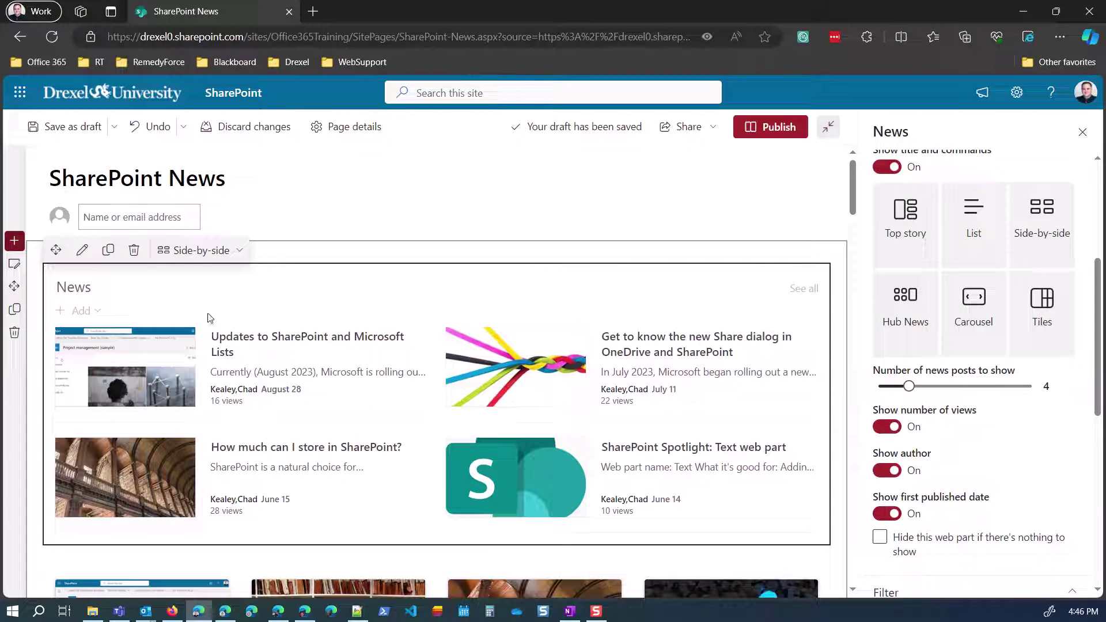
click(884, 433)
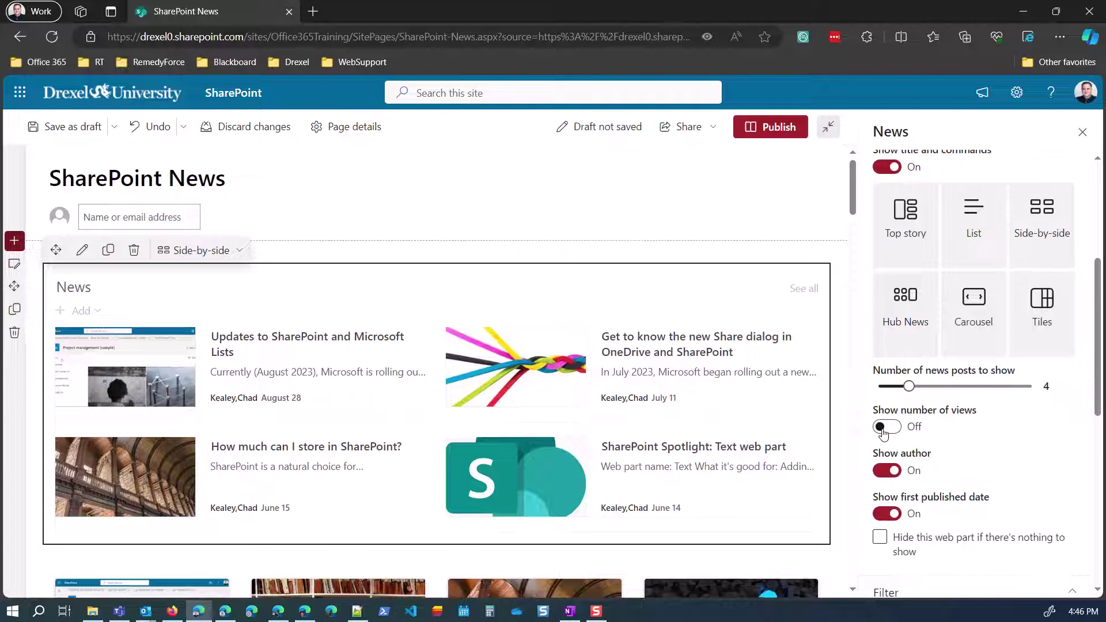
click(885, 431)
click(890, 473)
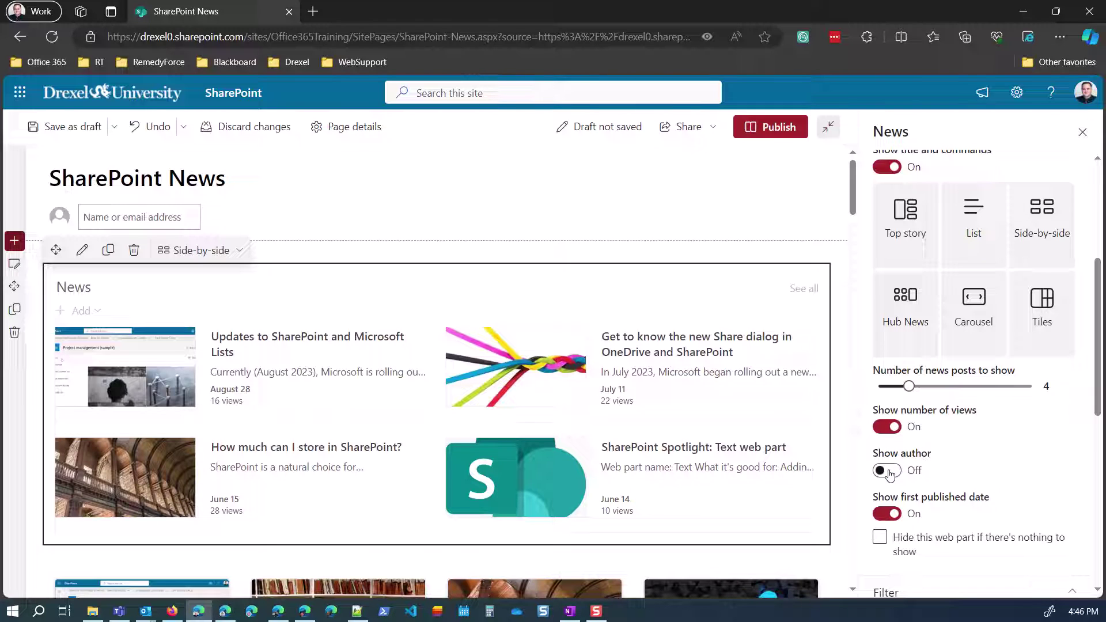
click(886, 515)
click(886, 515)
click(886, 516)
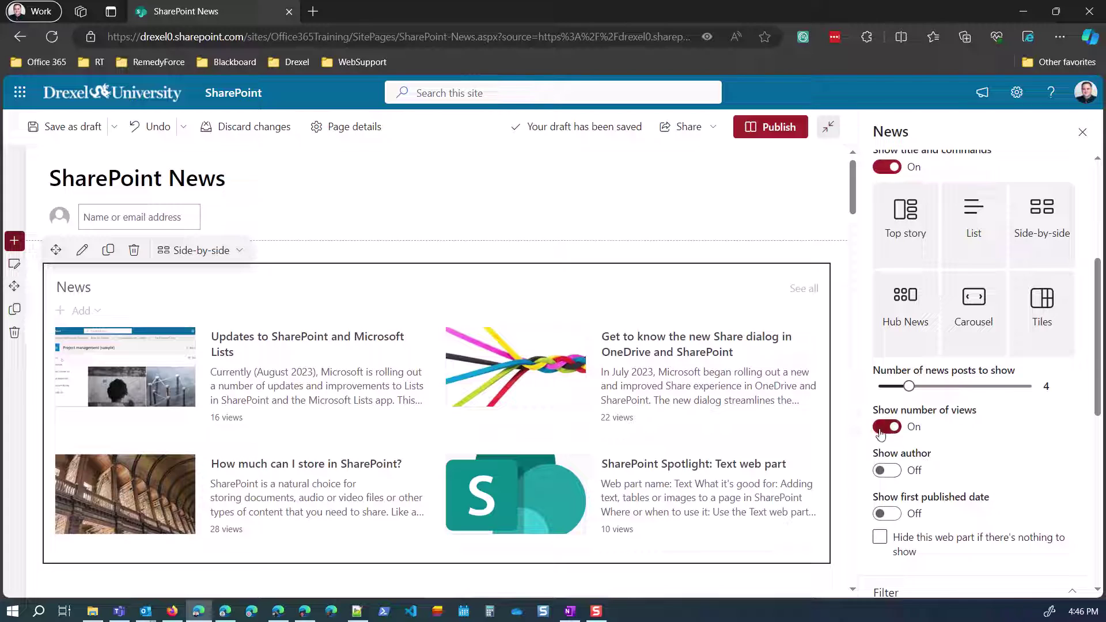
scroll(888, 414, up, 2)
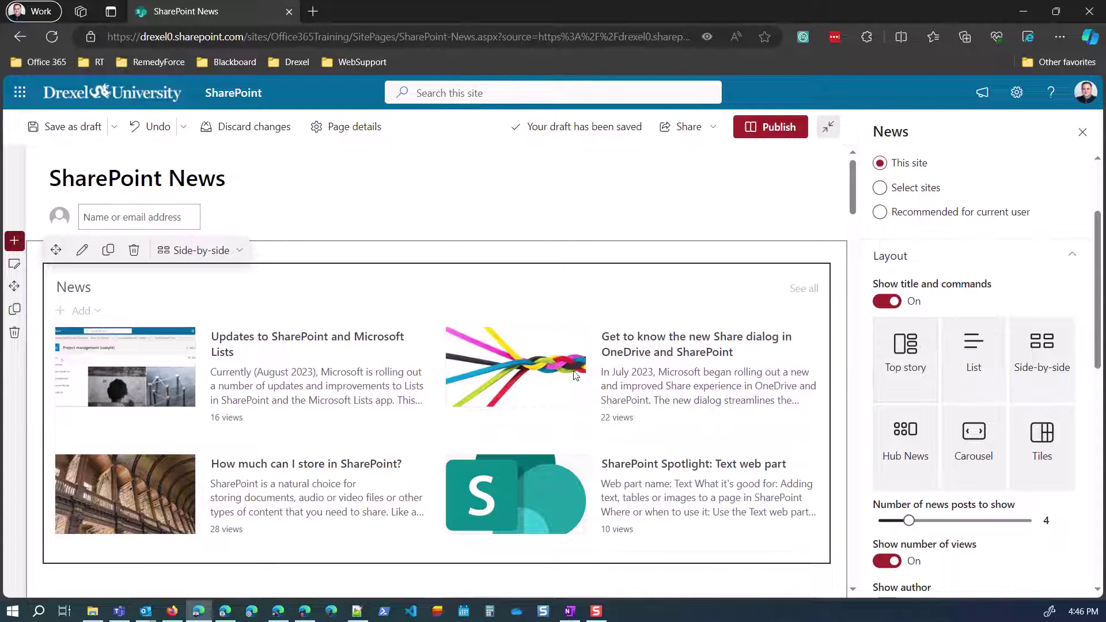
Try the Side-by-side, Top story and List layouts, then settle on Hub News.
click(1050, 346)
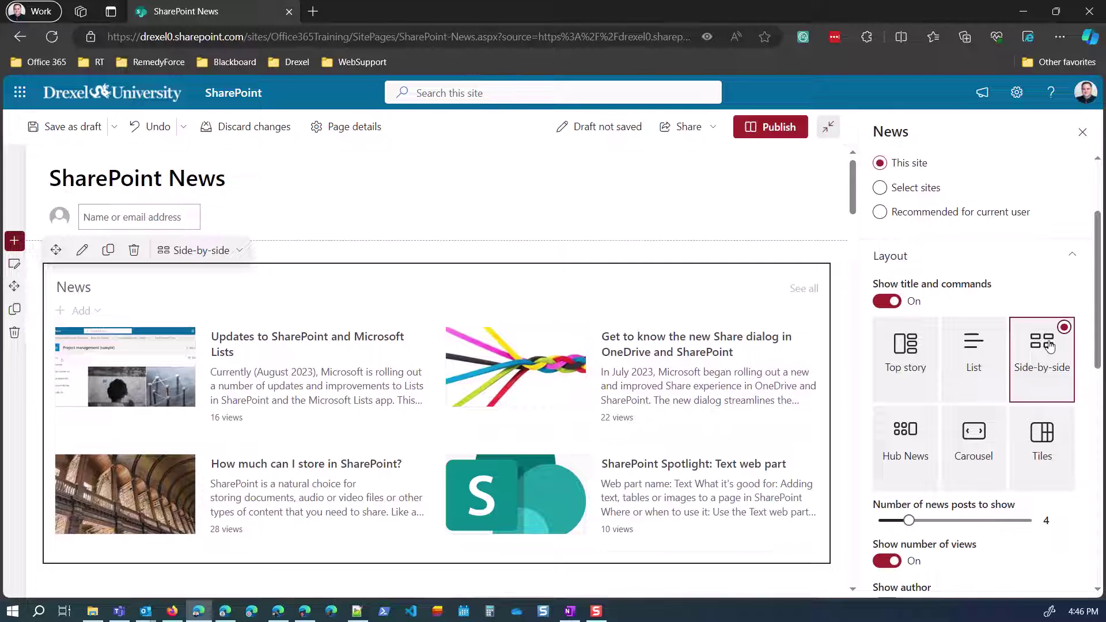
click(906, 367)
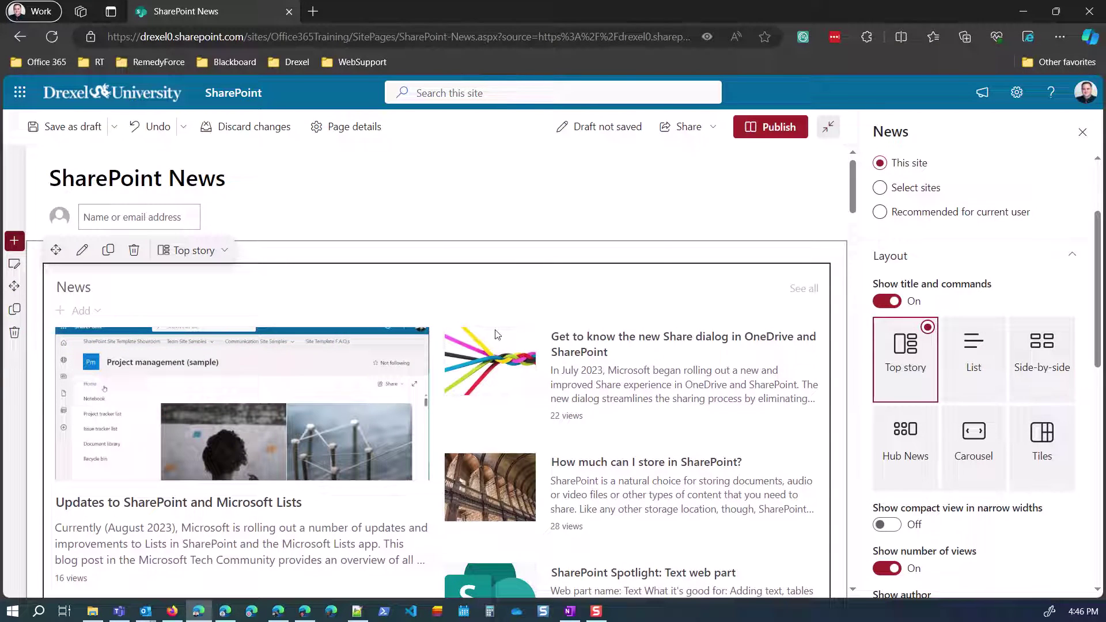
scroll(330, 348, down, 1)
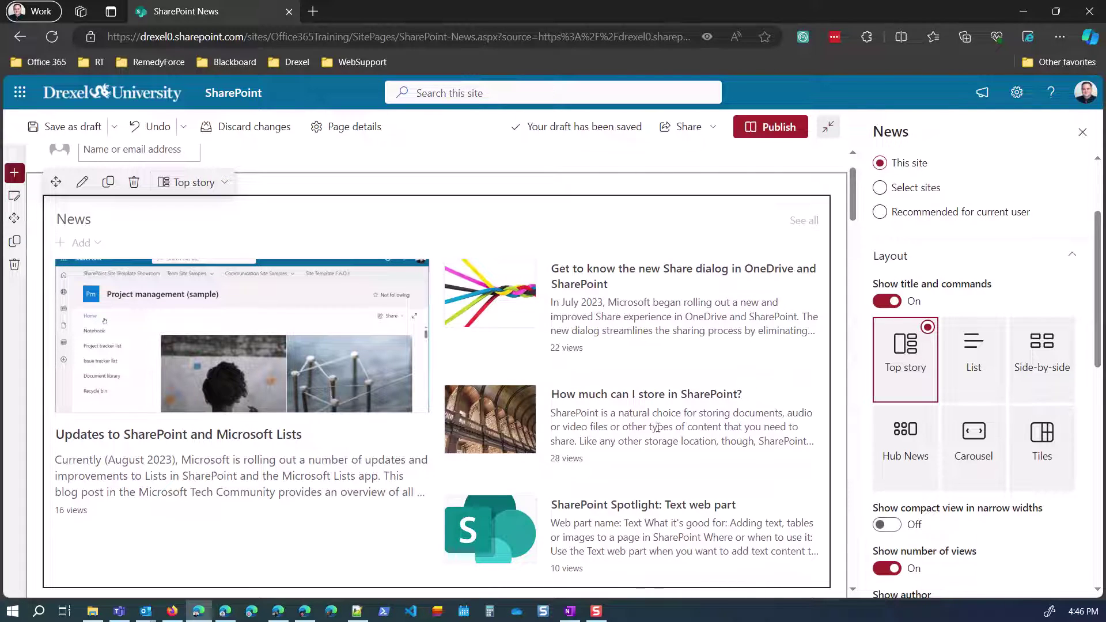
click(956, 367)
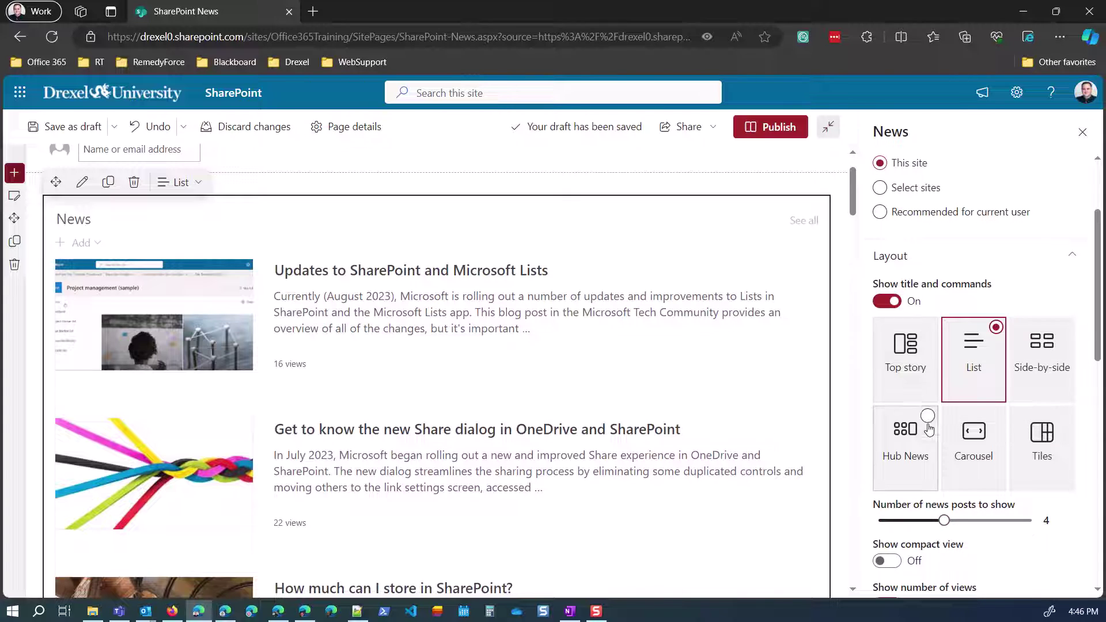
click(903, 437)
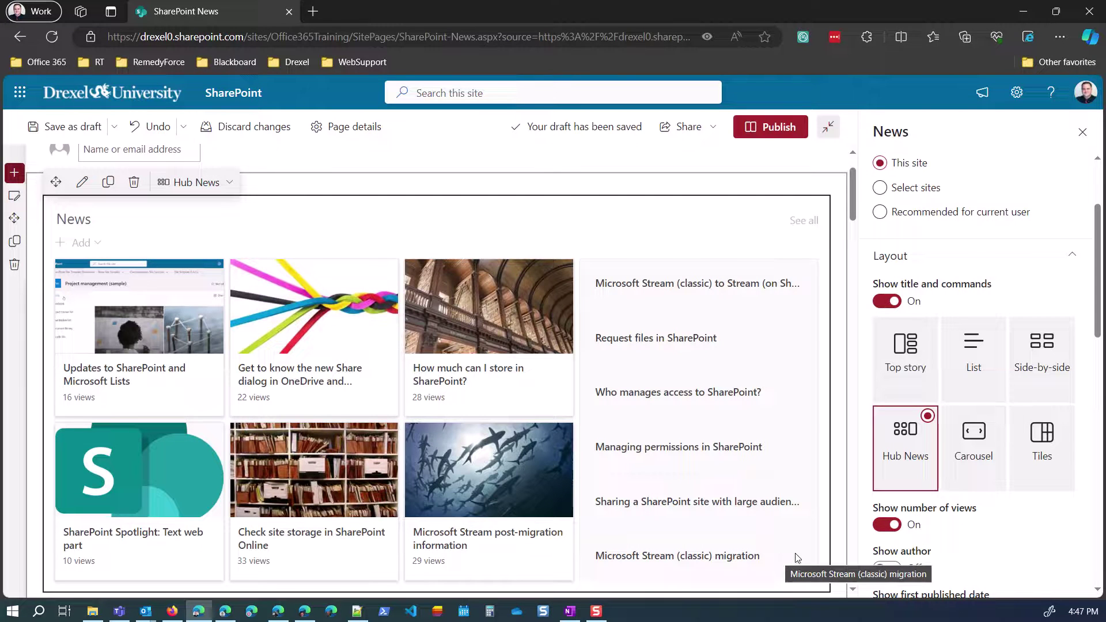
scroll(917, 450, down, 3)
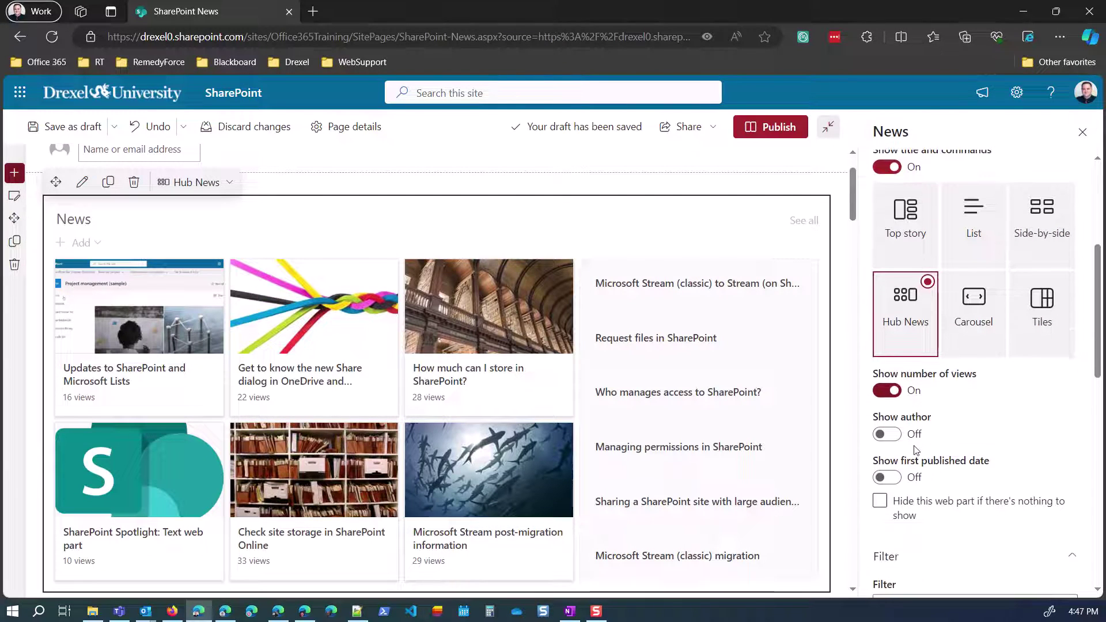
scroll(916, 449, down, 3)
scroll(933, 380, up, 5)
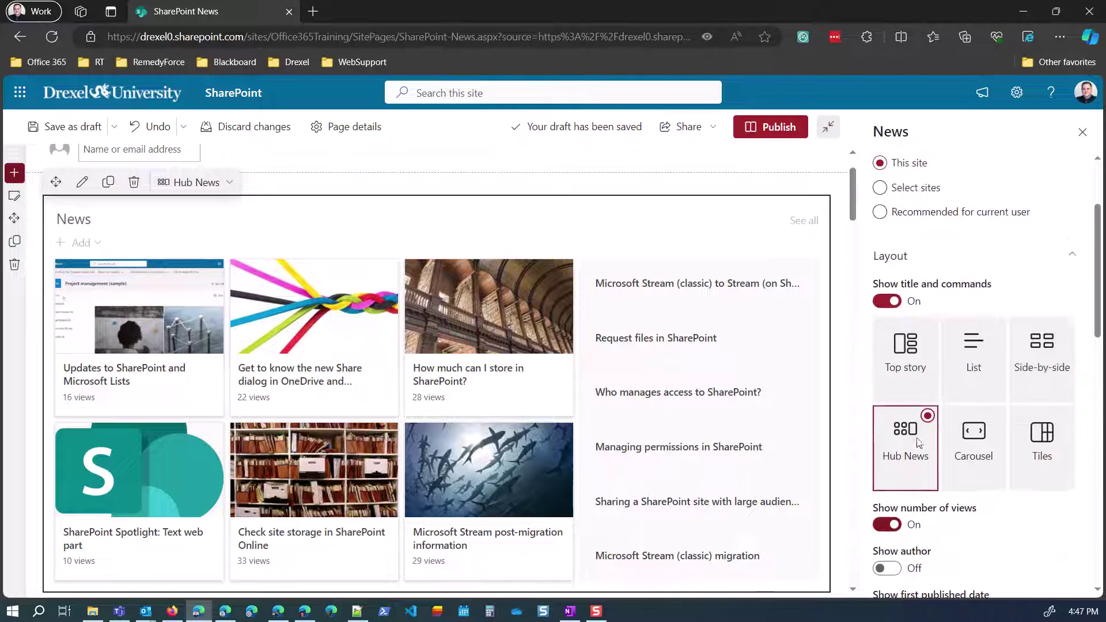
scroll(940, 366, down, 1)
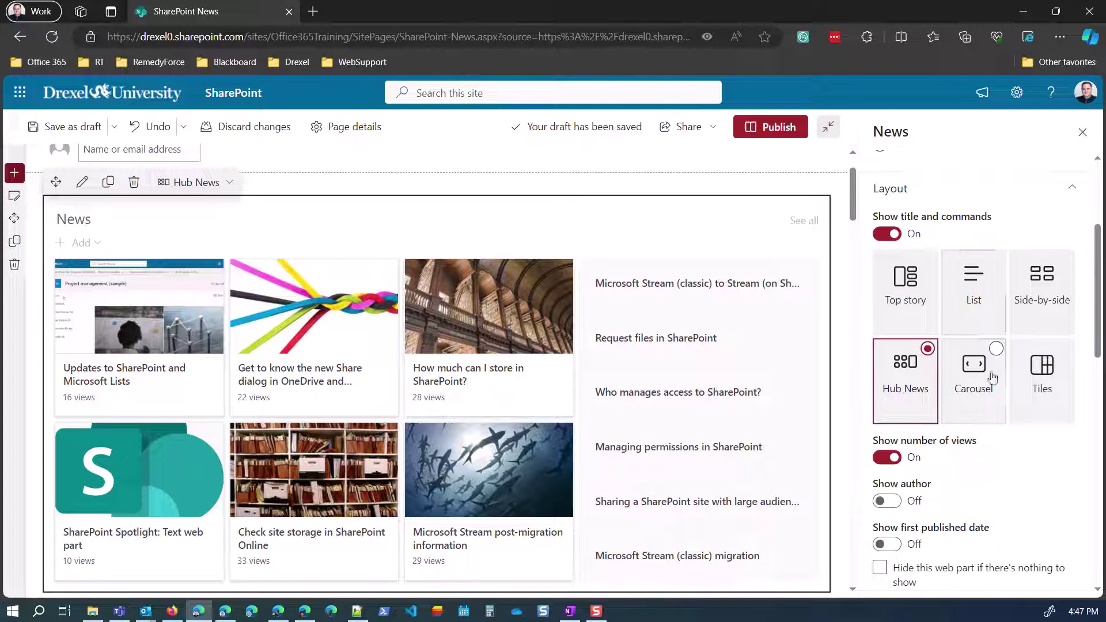
click(978, 378)
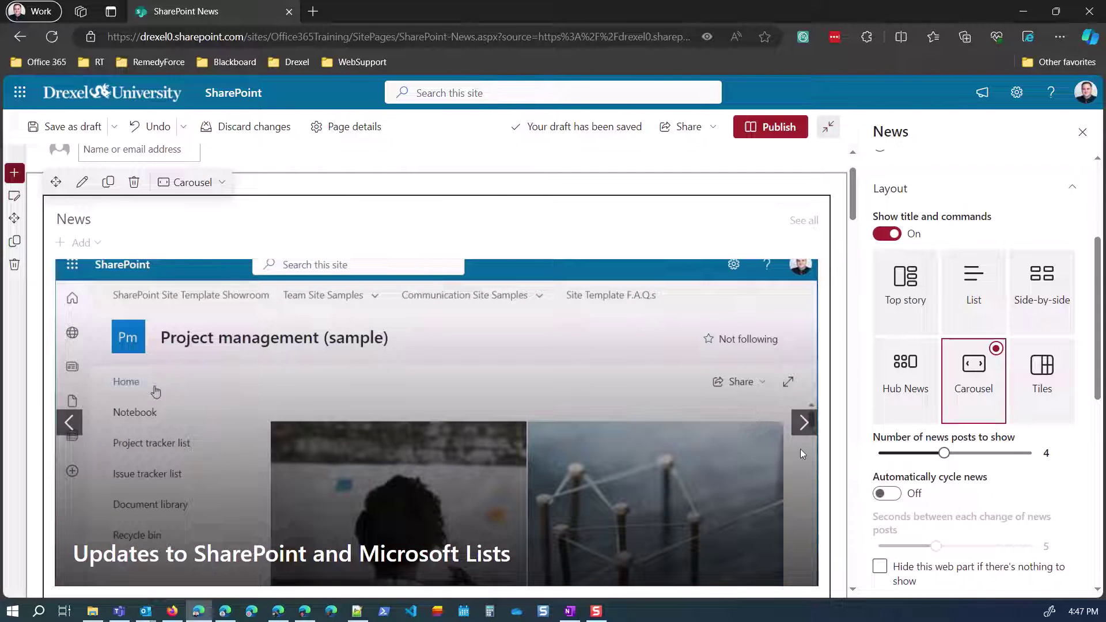
click(802, 424)
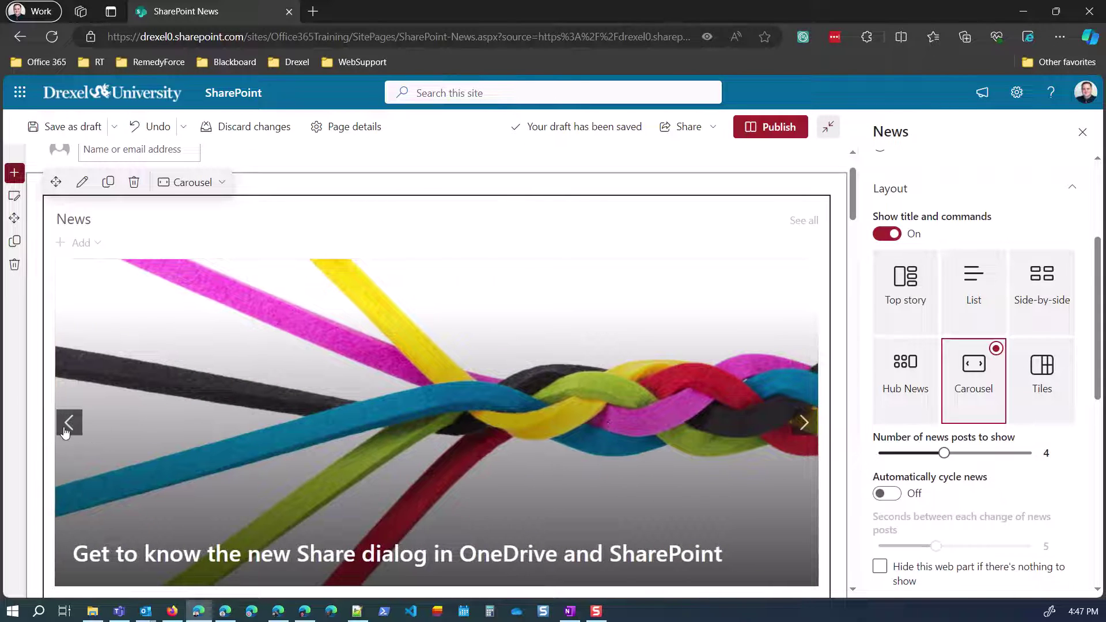
click(803, 423)
click(1056, 400)
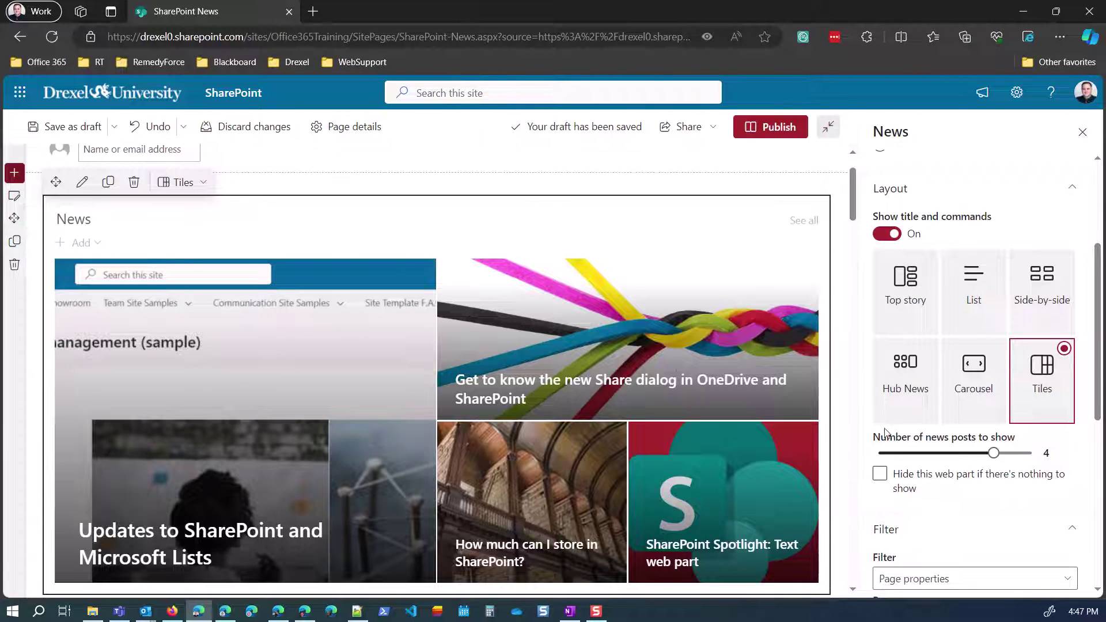
drag(993, 454, 1030, 453)
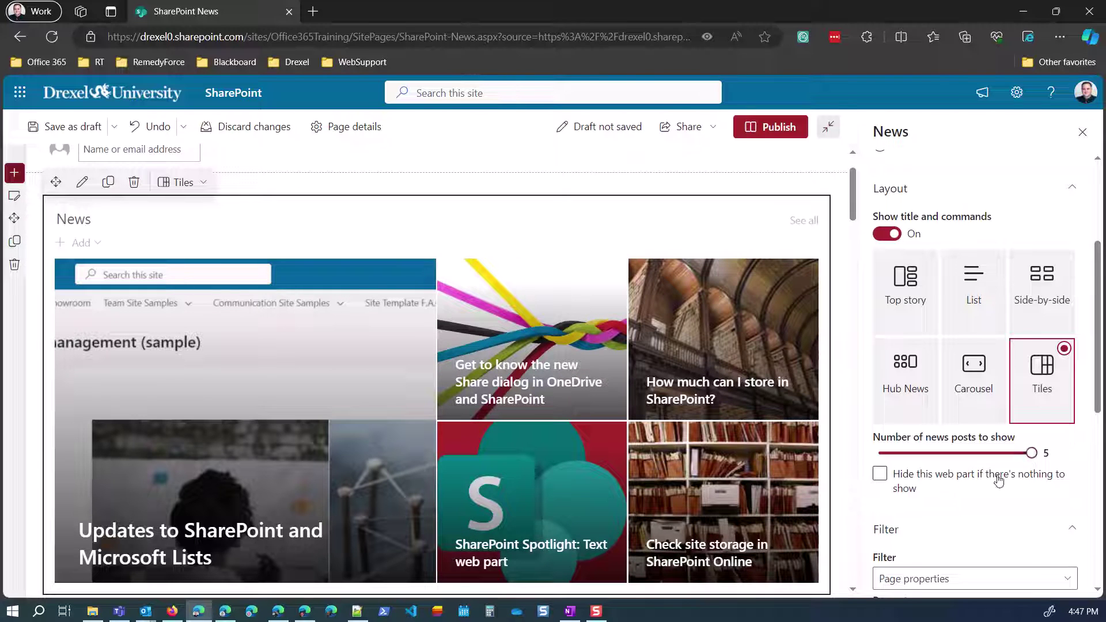
click(941, 477)
click(963, 466)
mouse_move(1032, 453)
mouse_down()
mouse_move(881, 455)
mouse_move(1039, 448)
mouse_up()
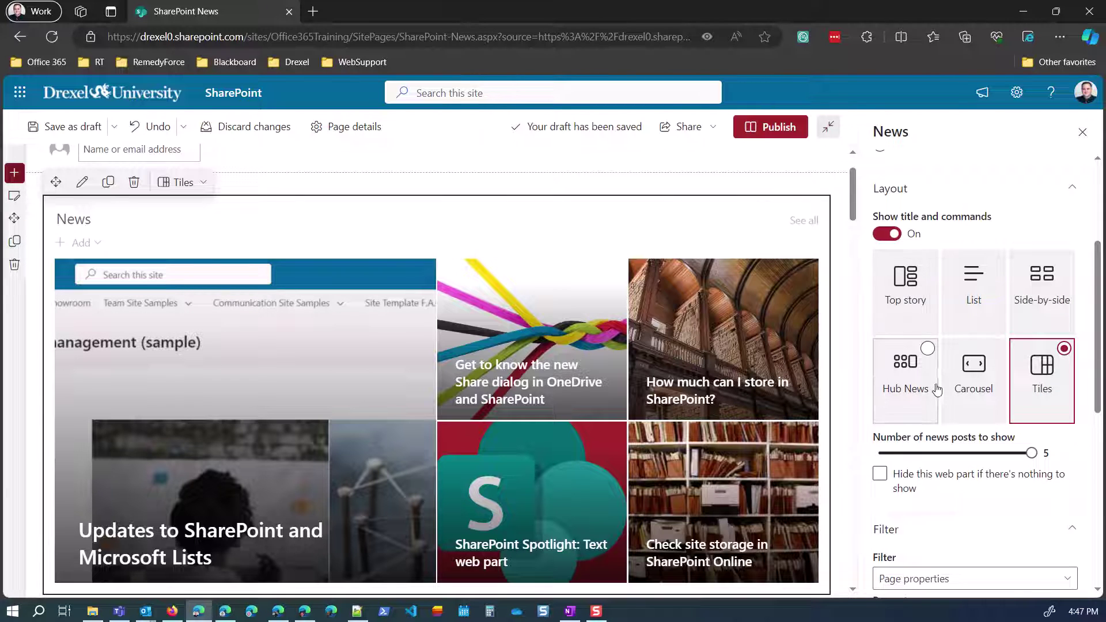
click(904, 384)
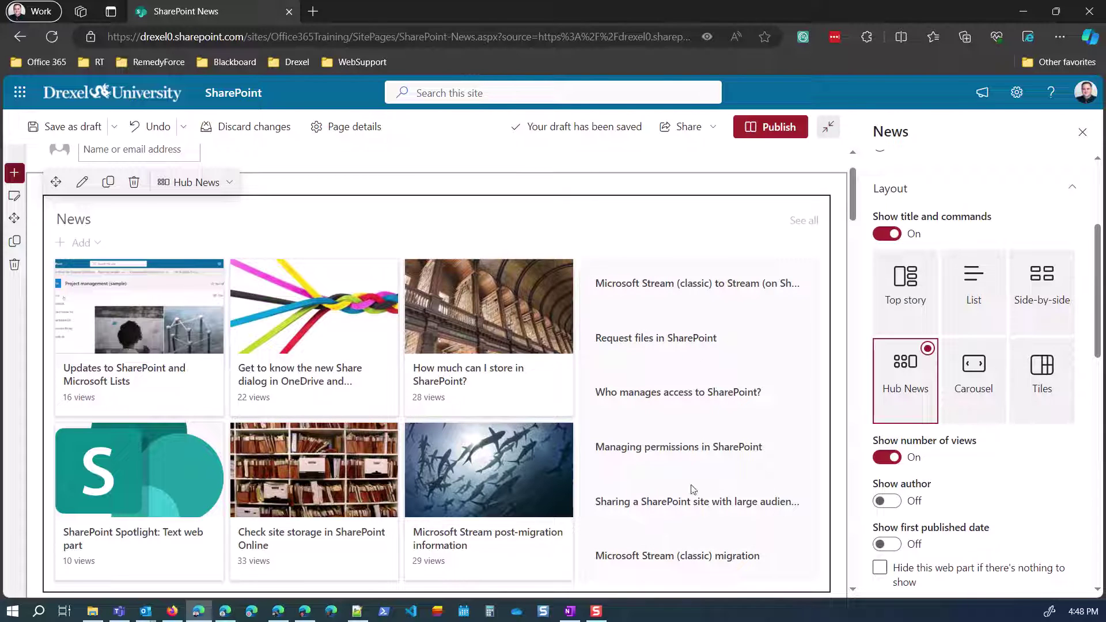
scroll(974, 488, down, 8)
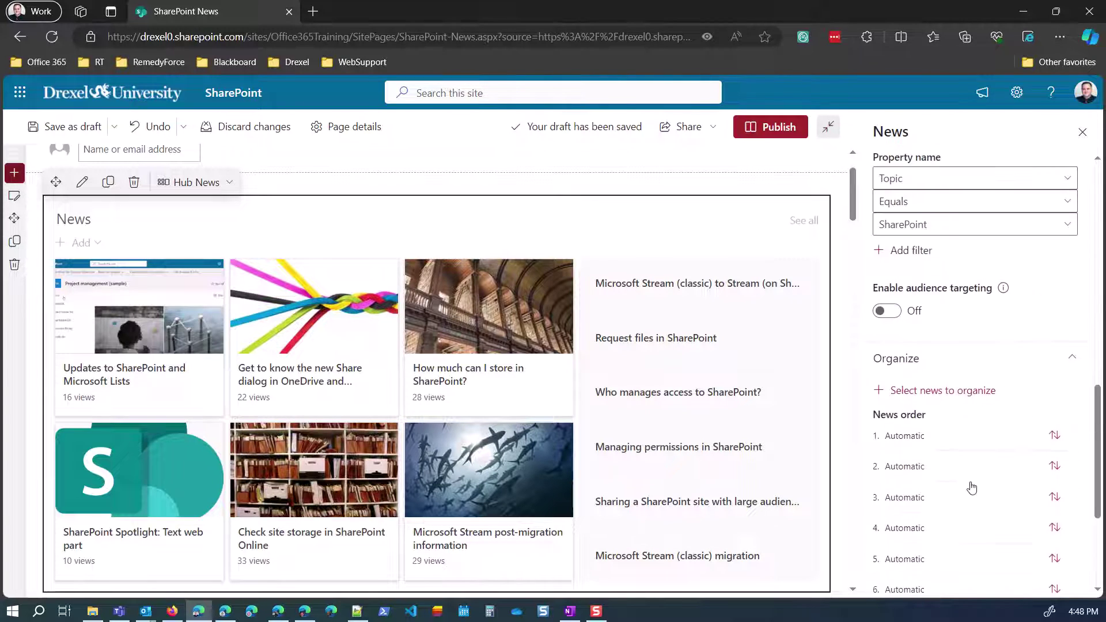
scroll(970, 483, down, 3)
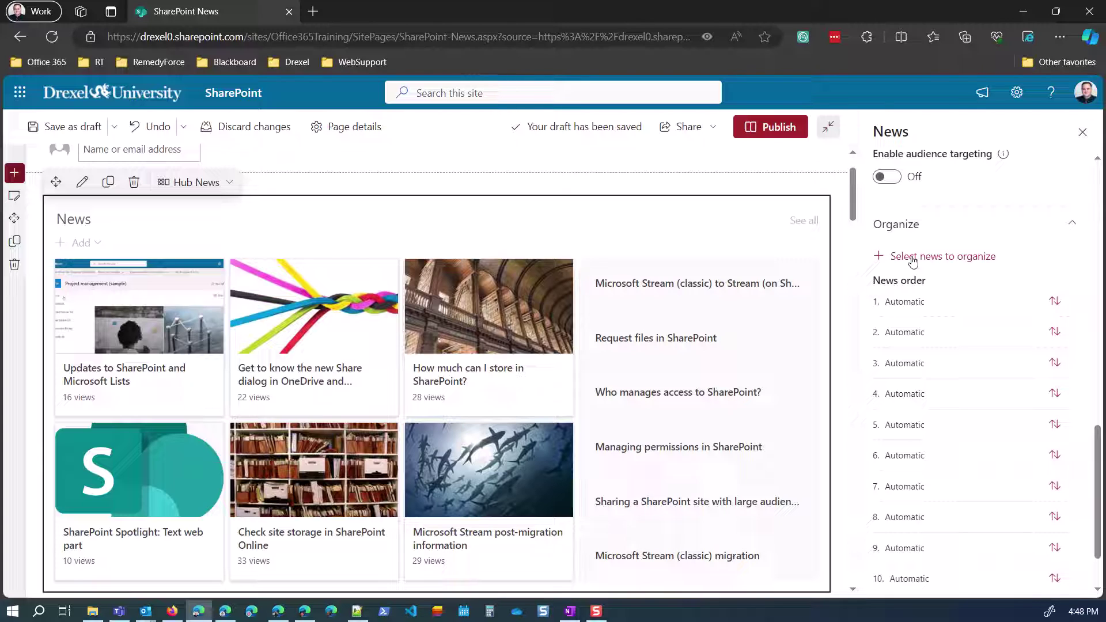
click(913, 257)
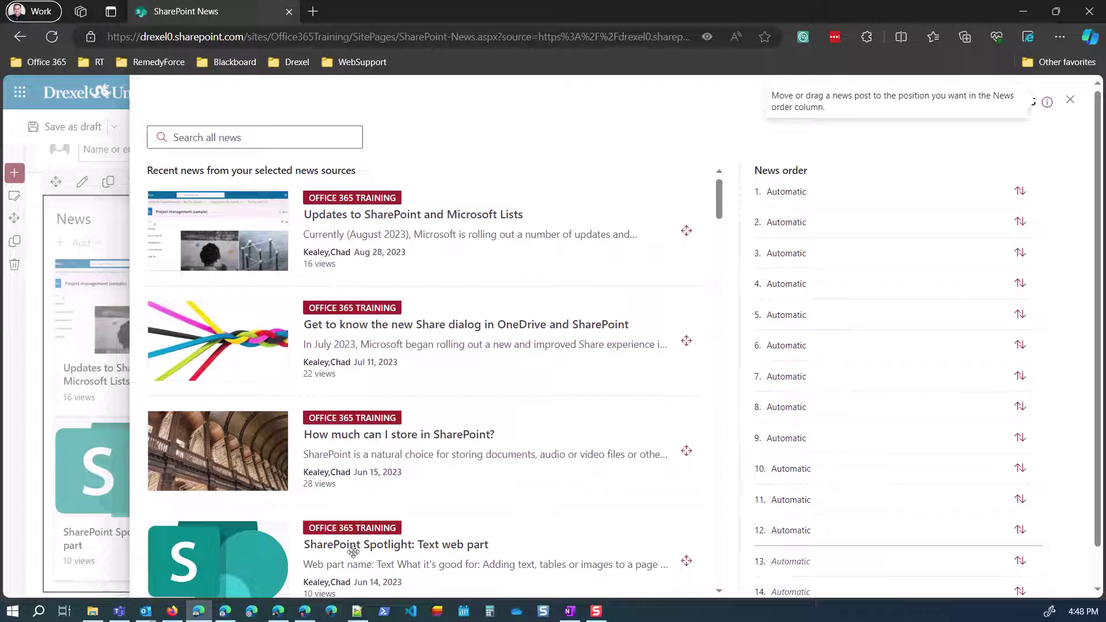
click(331, 429)
drag(331, 429, 271, 249)
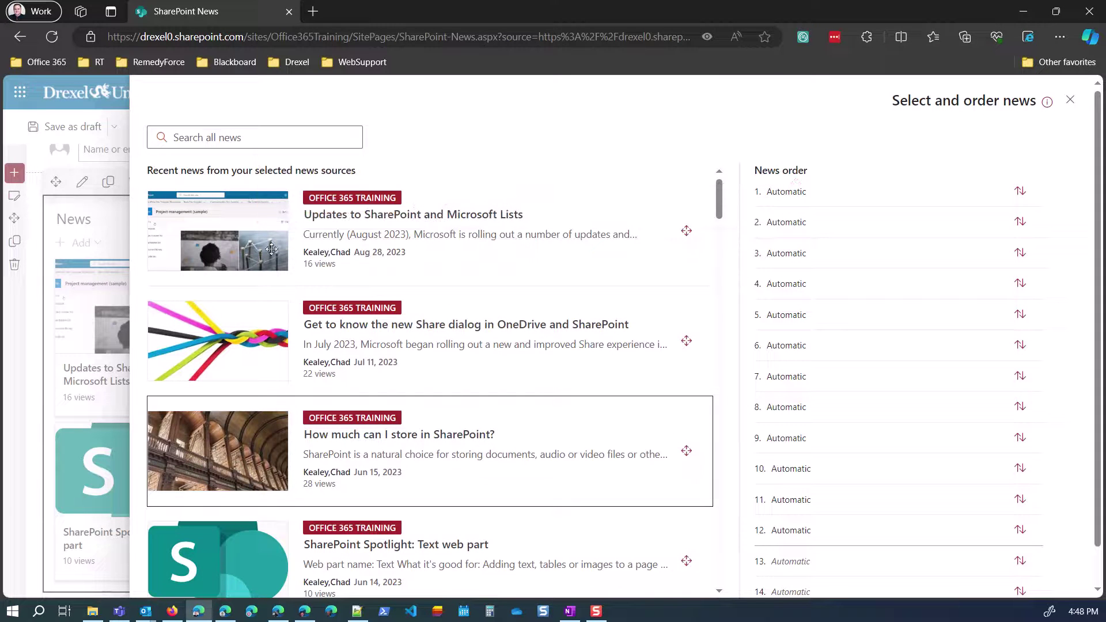
drag(687, 450, 692, 191)
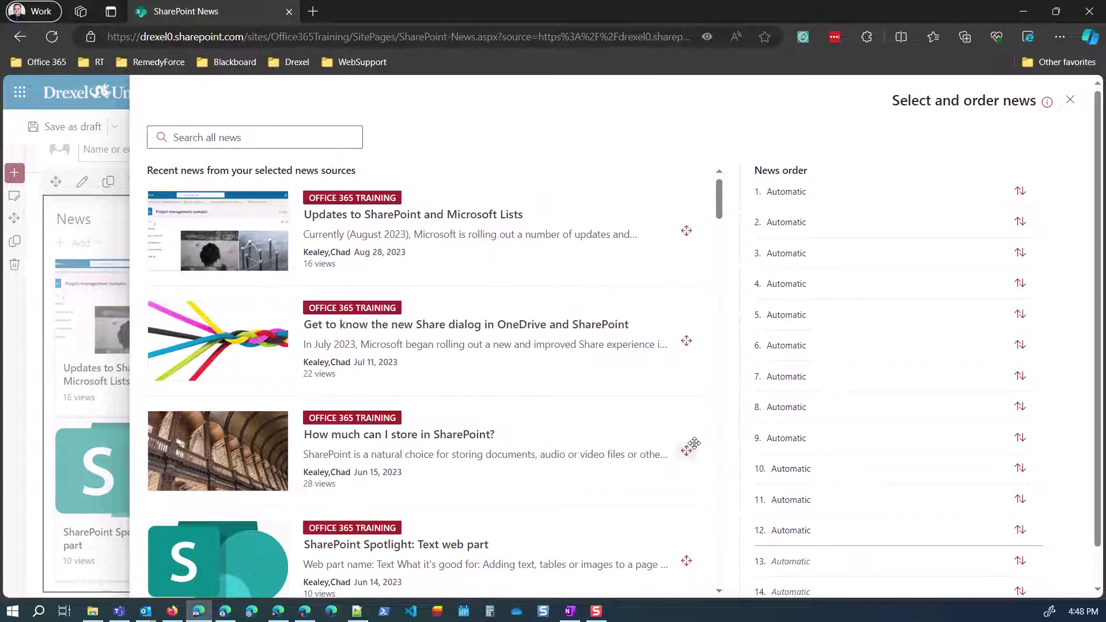
drag(689, 455, 888, 197)
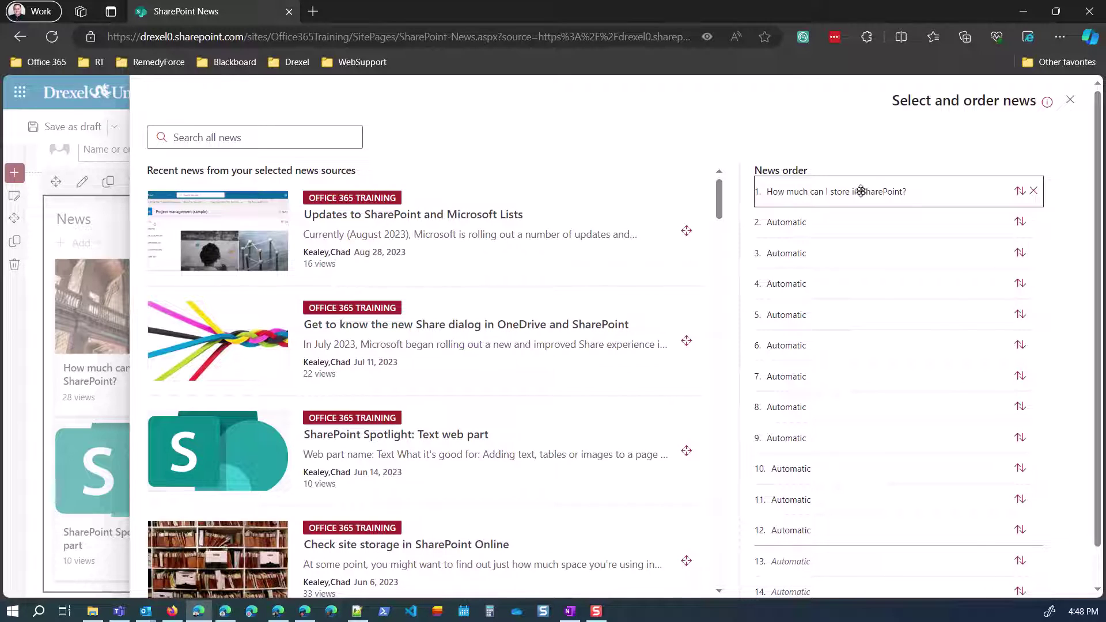
click(1033, 191)
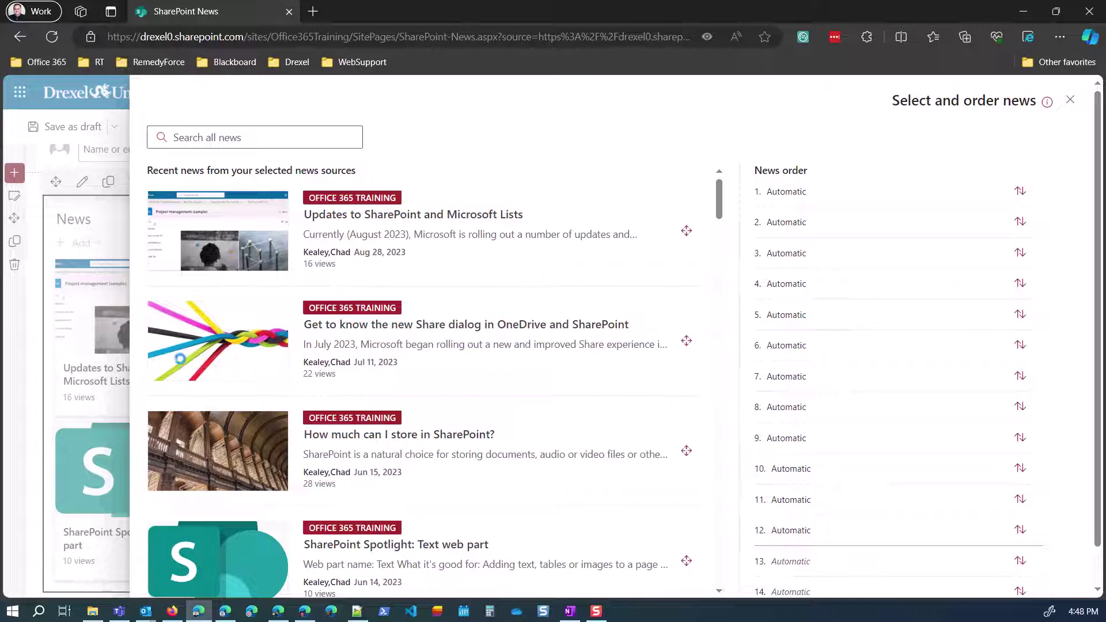
click(1071, 100)
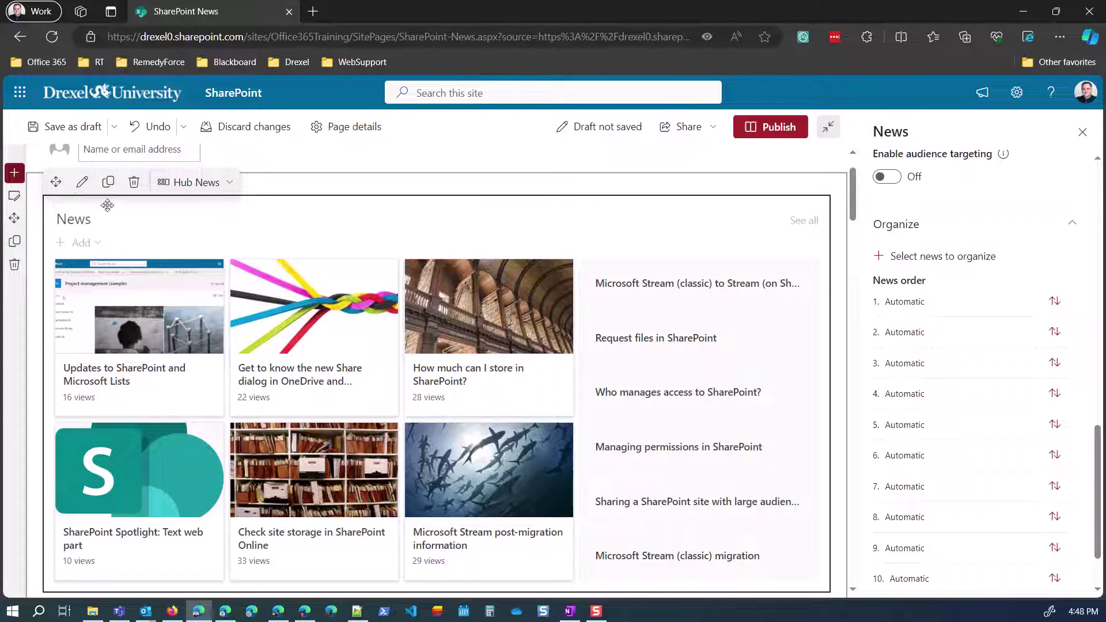
click(64, 127)
Scroll through the saved SharePoint News page to review the Hub News and Highlighted content web parts.
scroll(484, 317, down, 5)
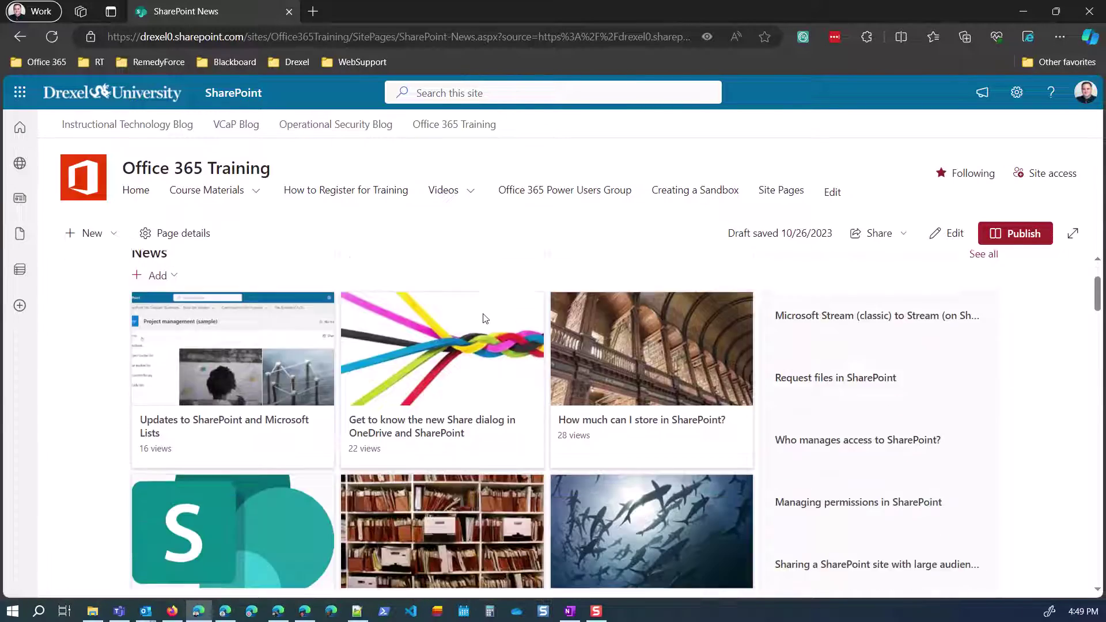
scroll(590, 424, up, 5)
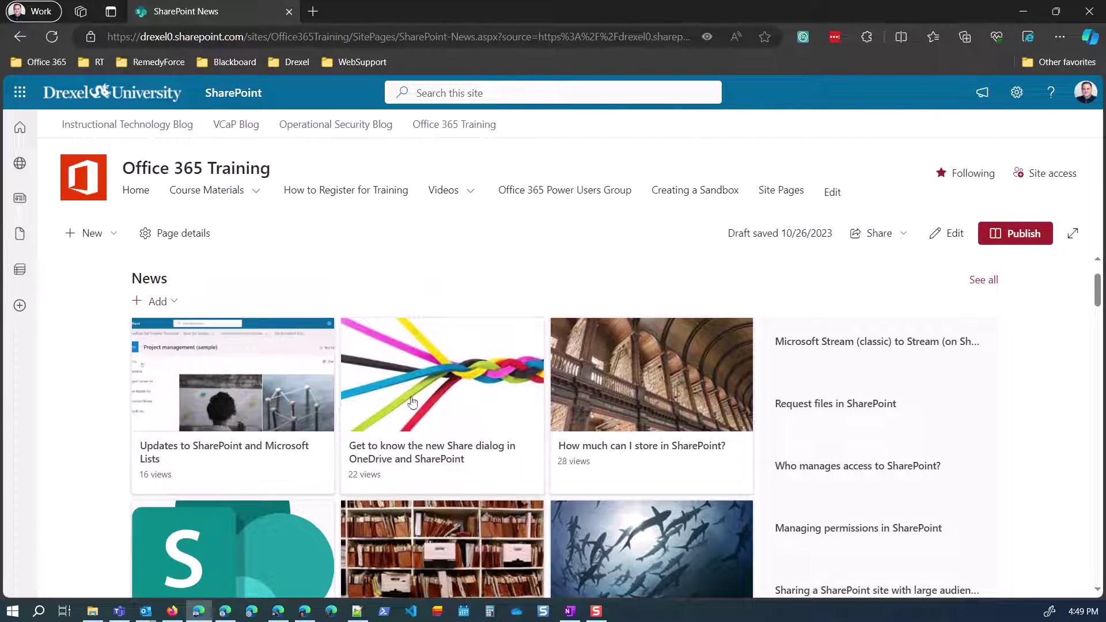
scroll(421, 387, down, 1)
scroll(420, 384, up, 2)
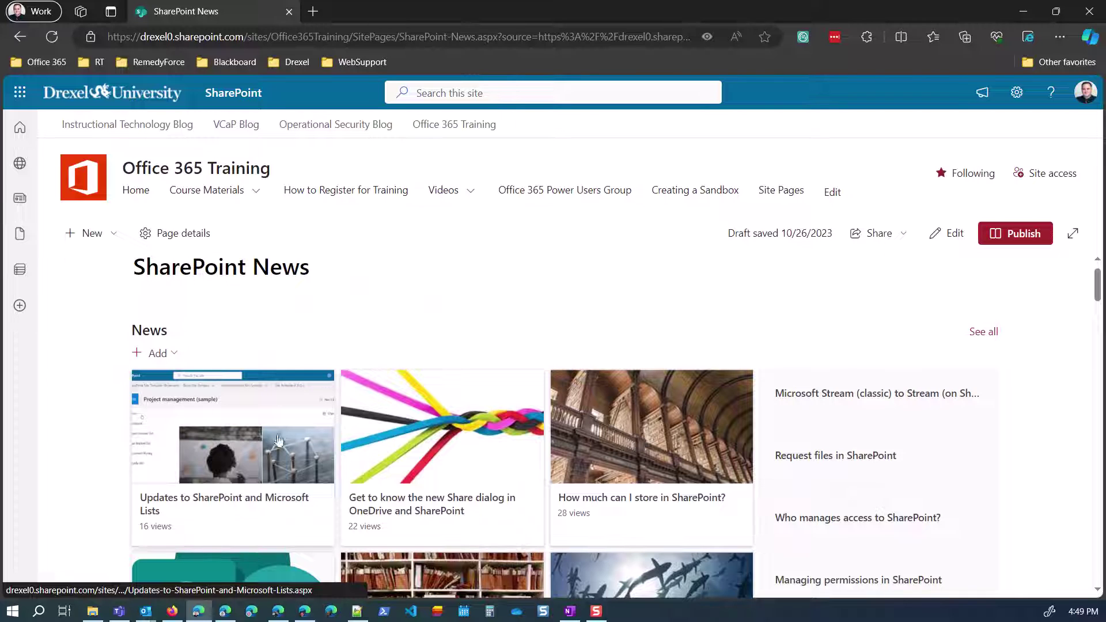
scroll(620, 364, down, 6)
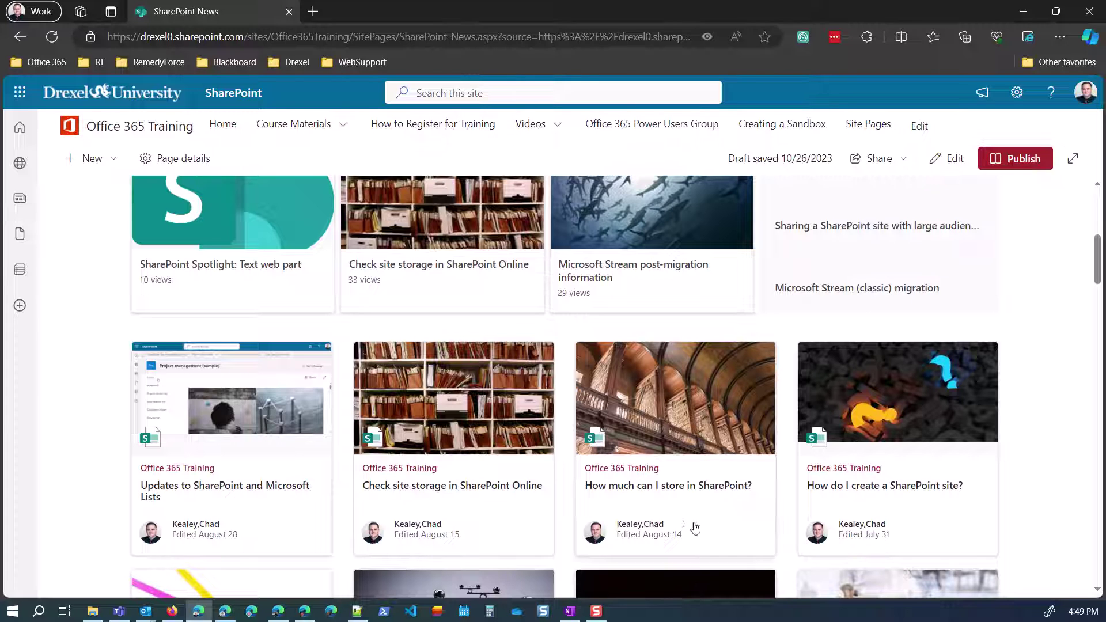
scroll(749, 366, up, 4)
scroll(757, 368, up, 4)
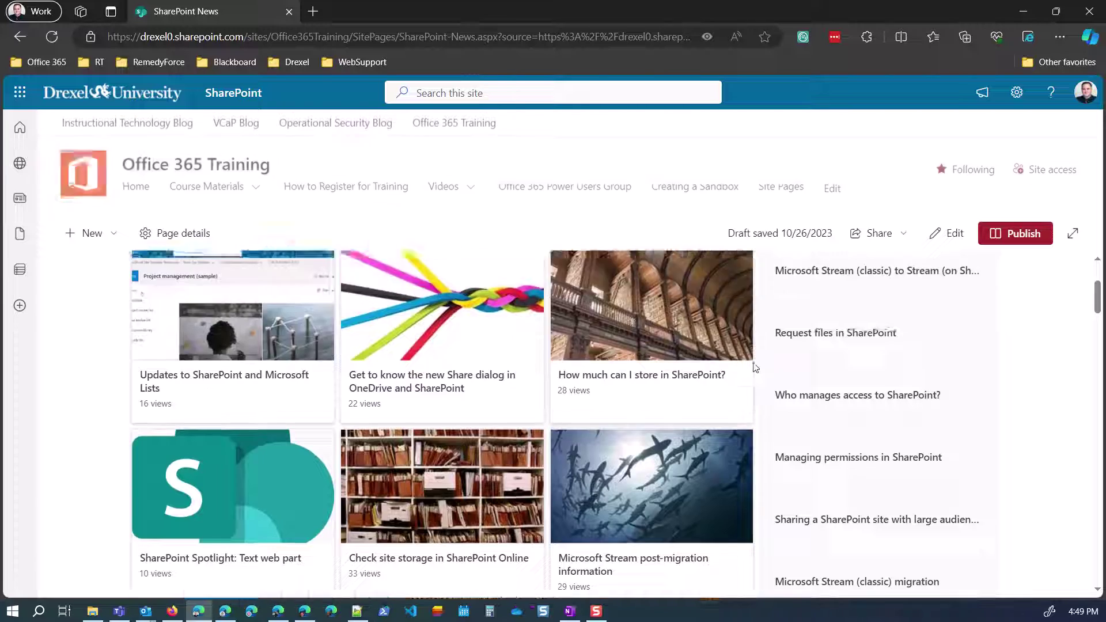